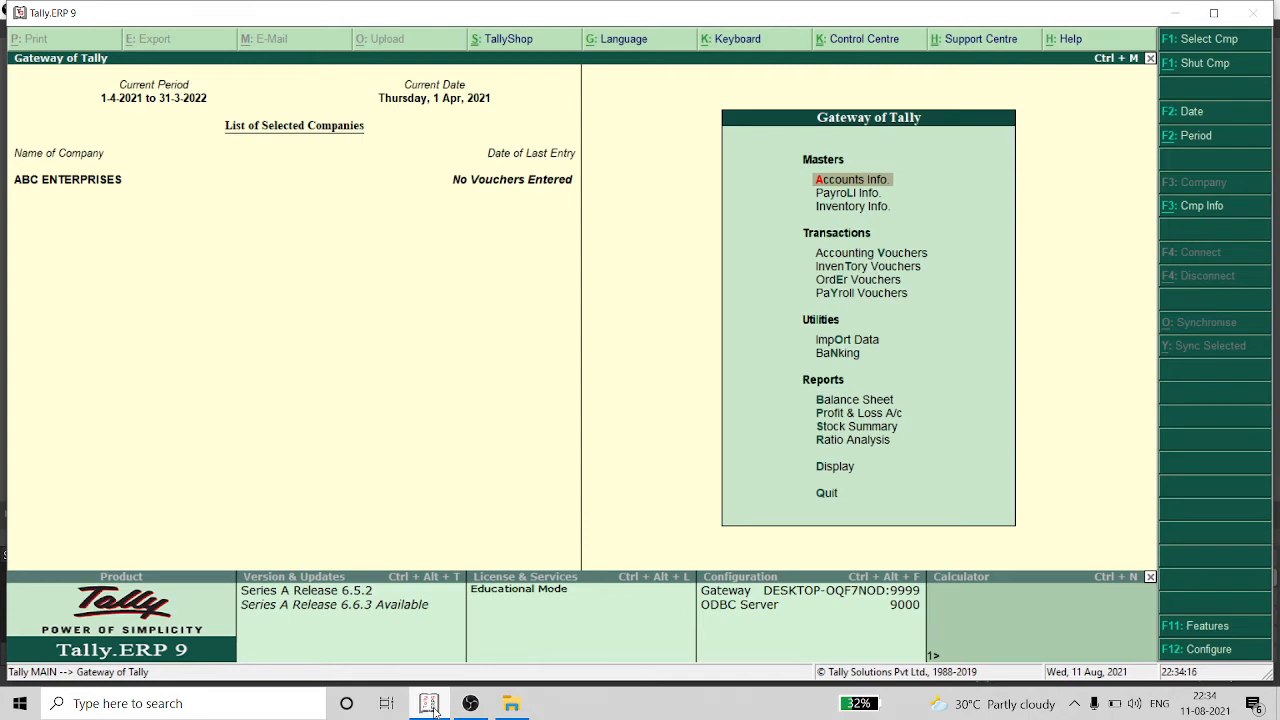
Step: Open ABC ENTERPRISES' accounting features and set Maintain cost centres to Yes
key("F11")
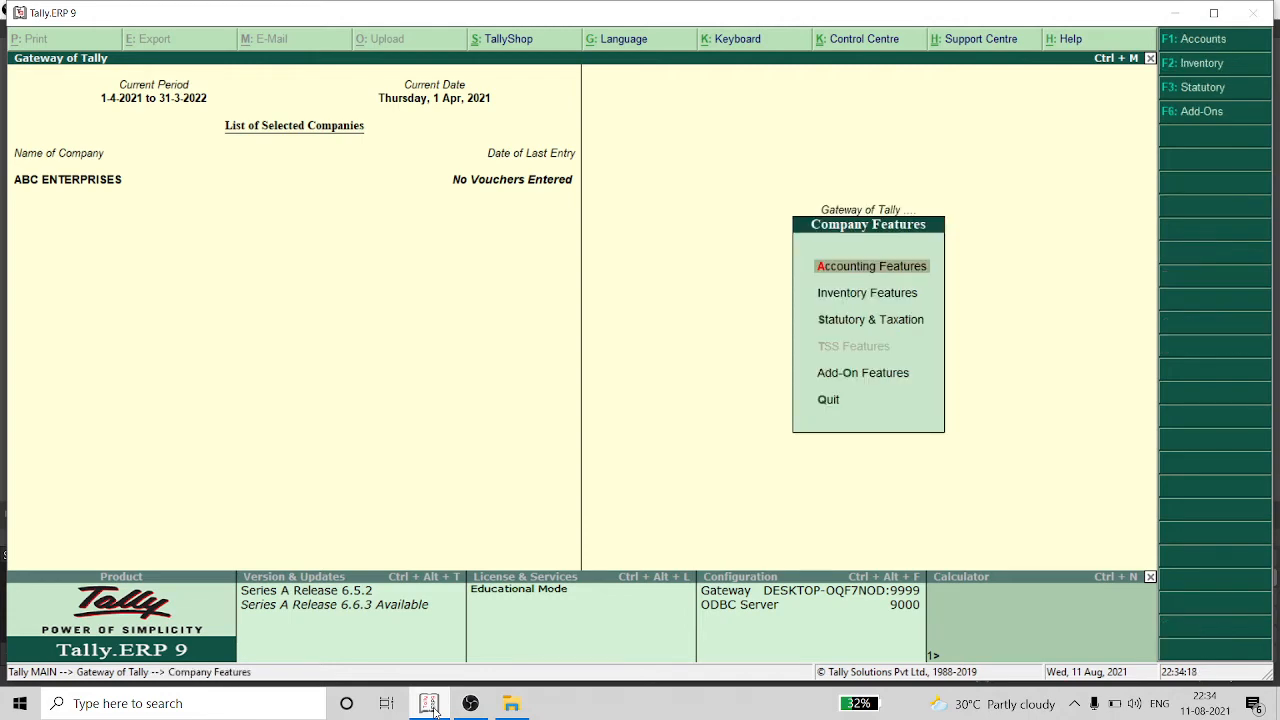
key("Return")
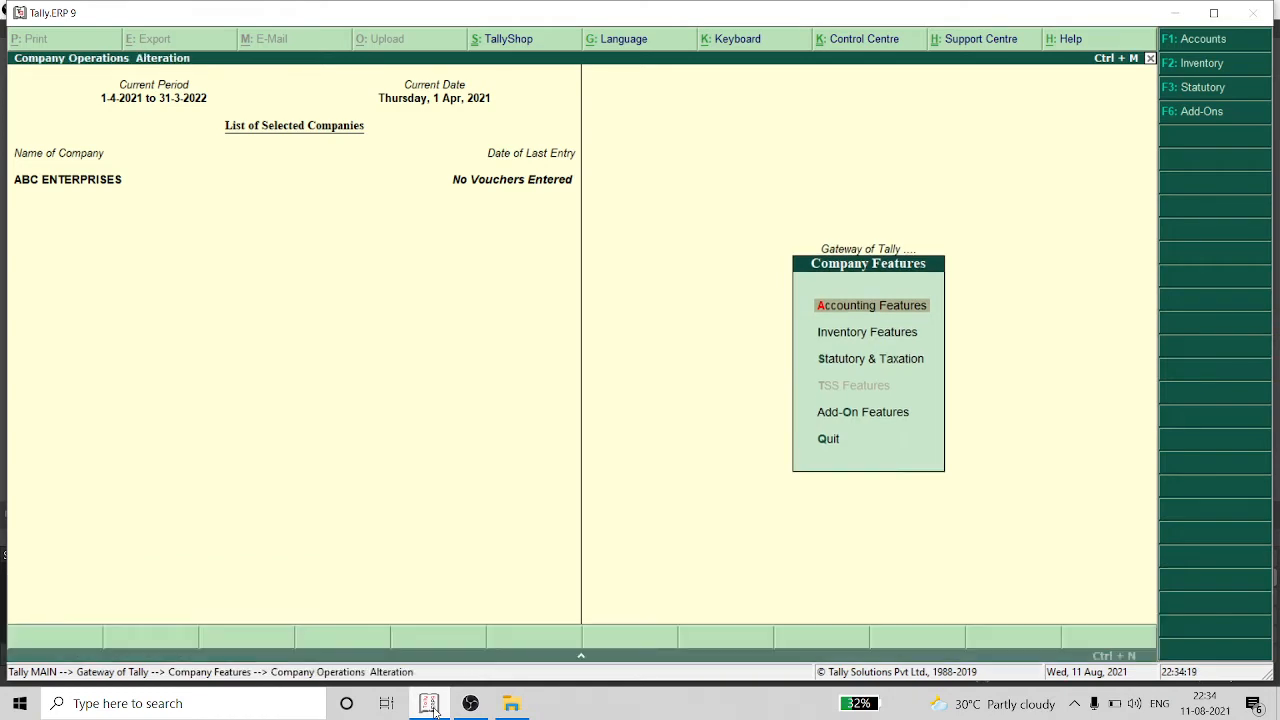
key("Return")
key("Return")
key("Return")
key("Return")
key("Return")
key("Return")
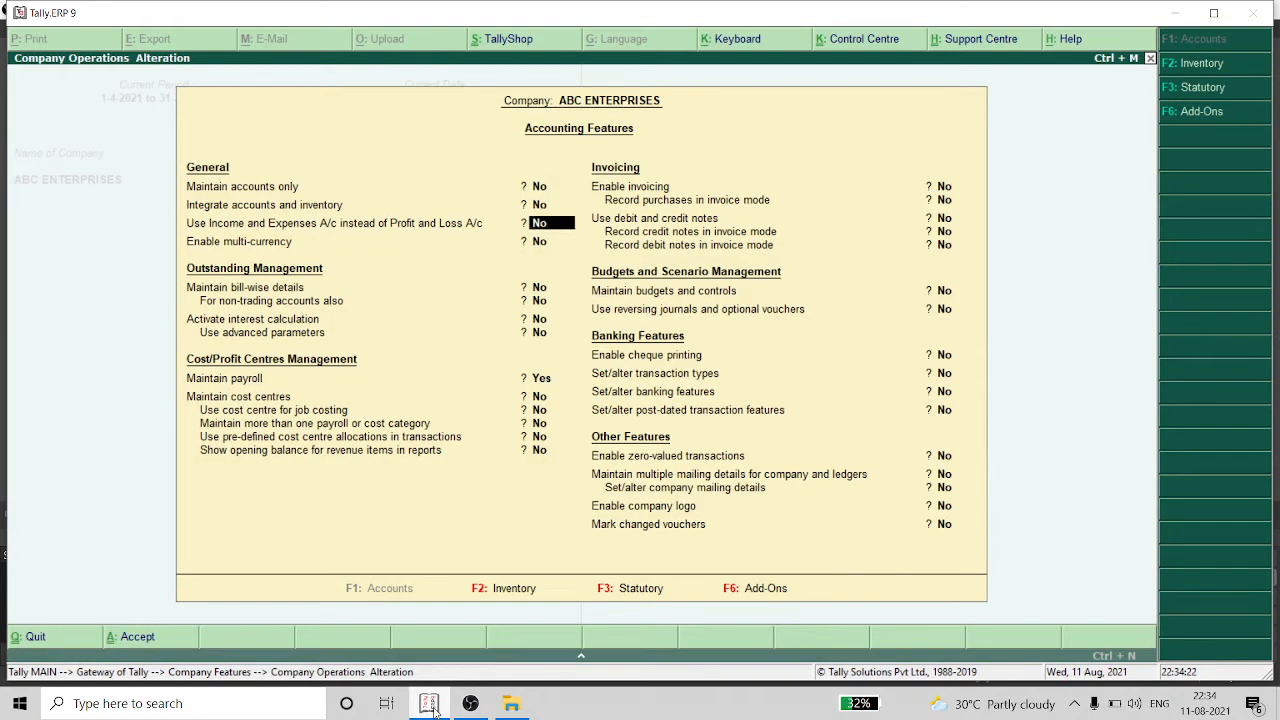
key("Return")
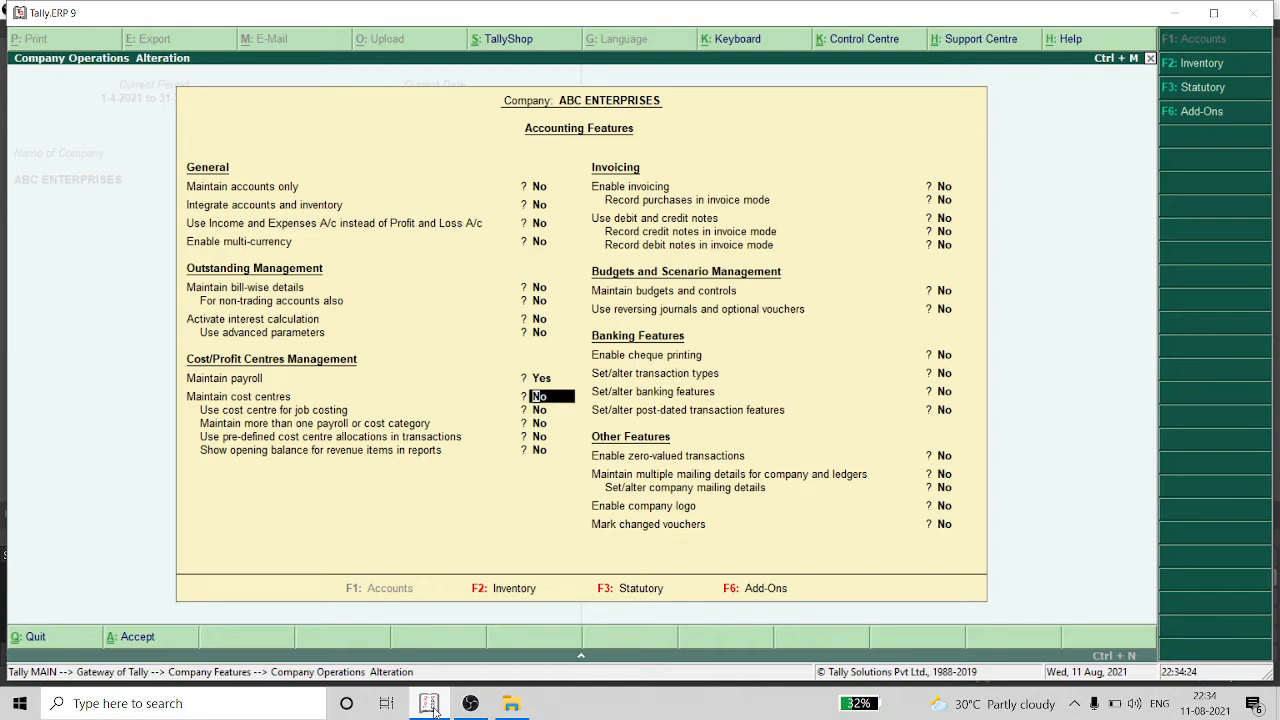
type("y")
key("Return")
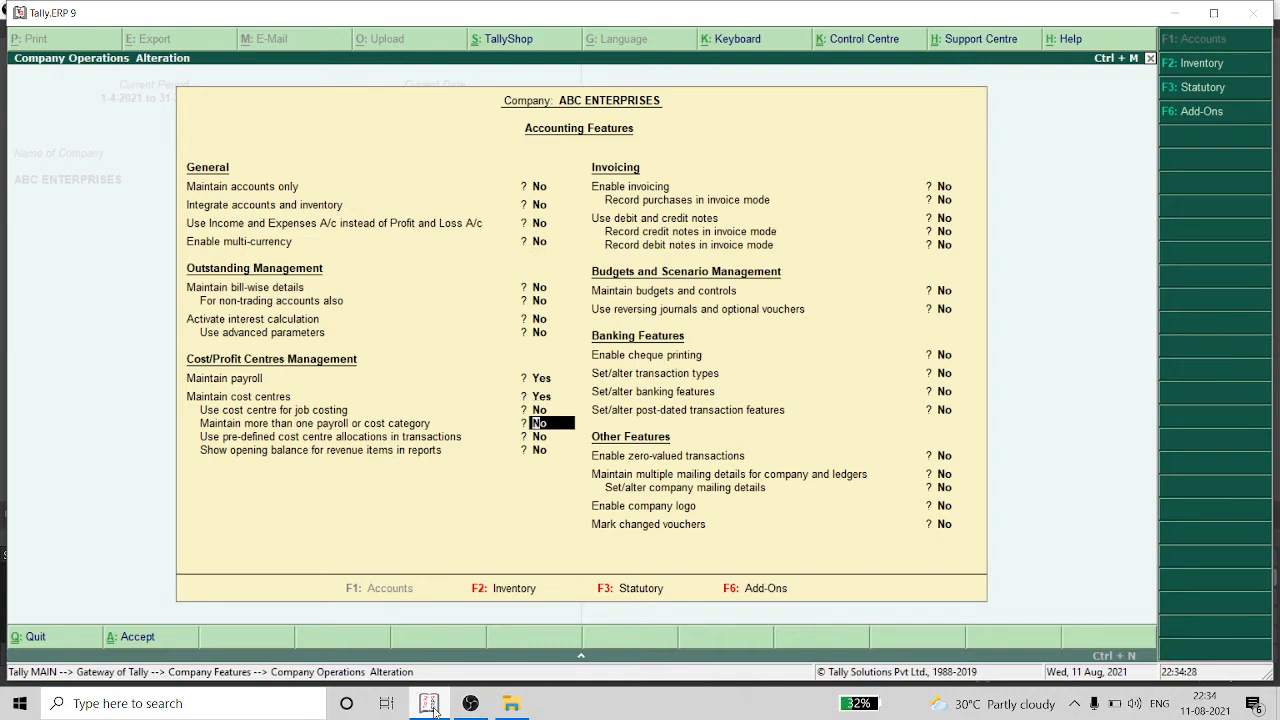
Step: Set Maintain more than one payroll or cost category to Yes and save the accounting features
type("y")
key("Return")
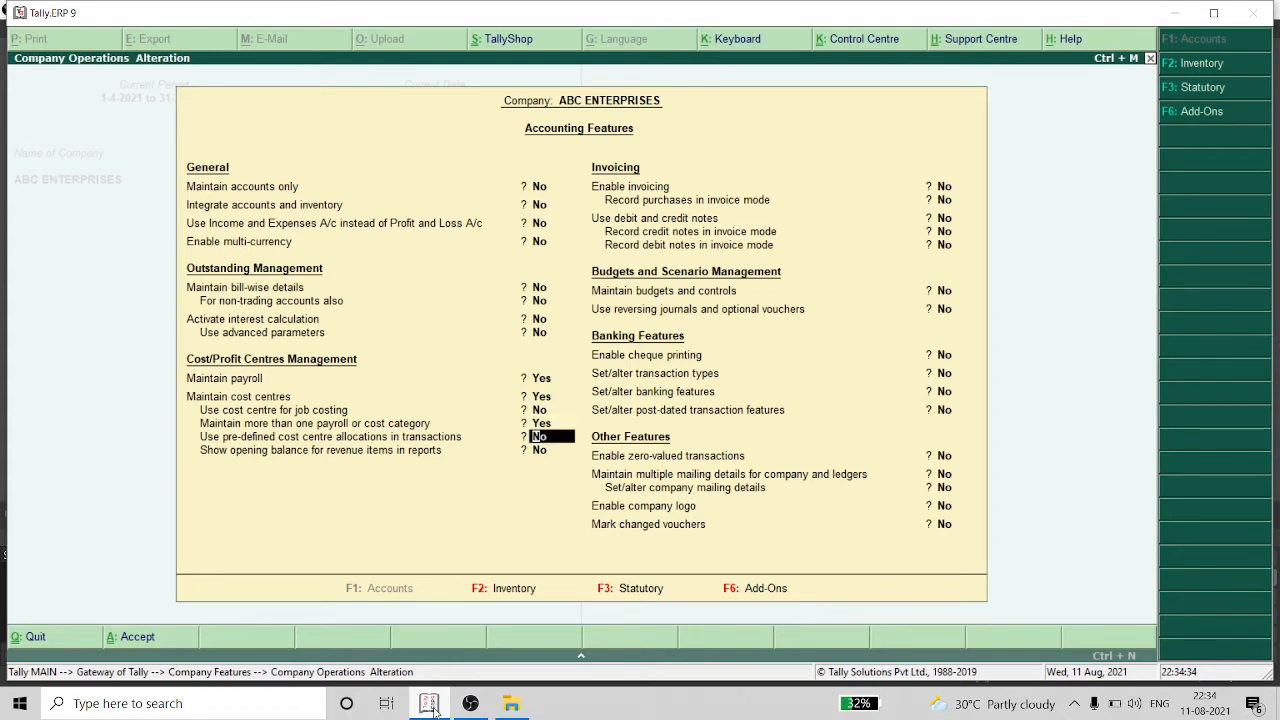
key("ctrl+a")
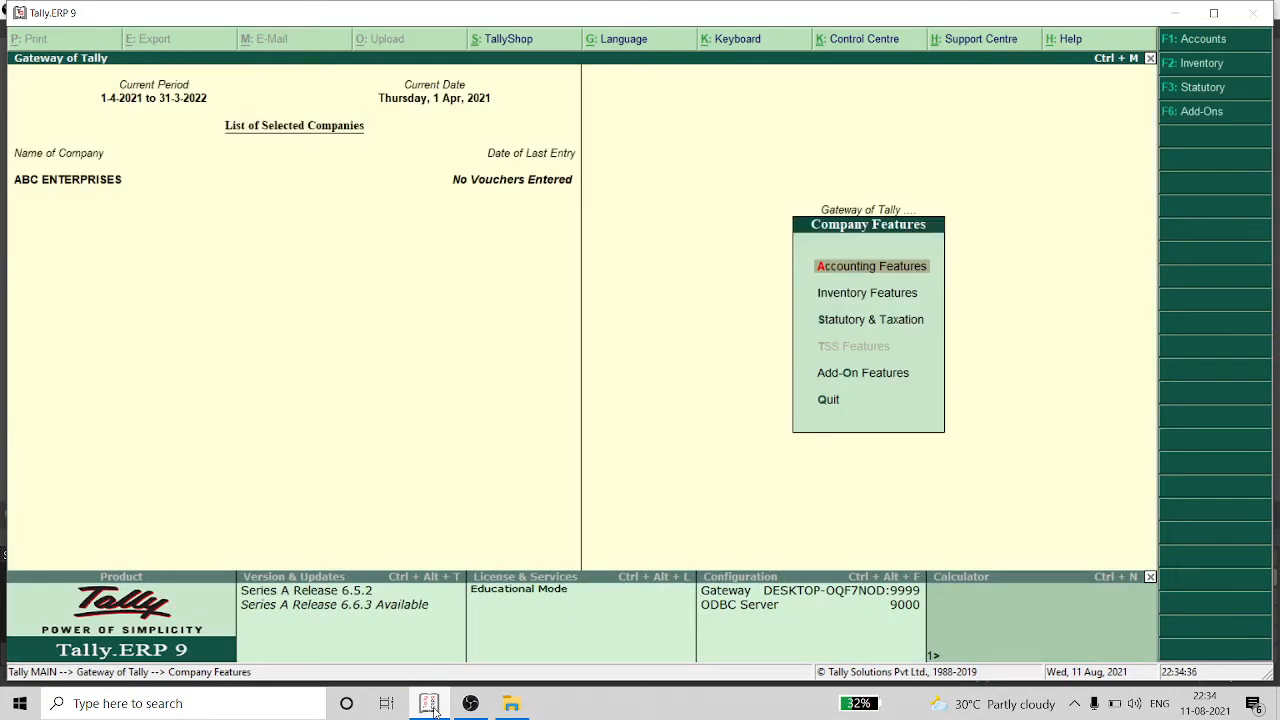
key("Escape")
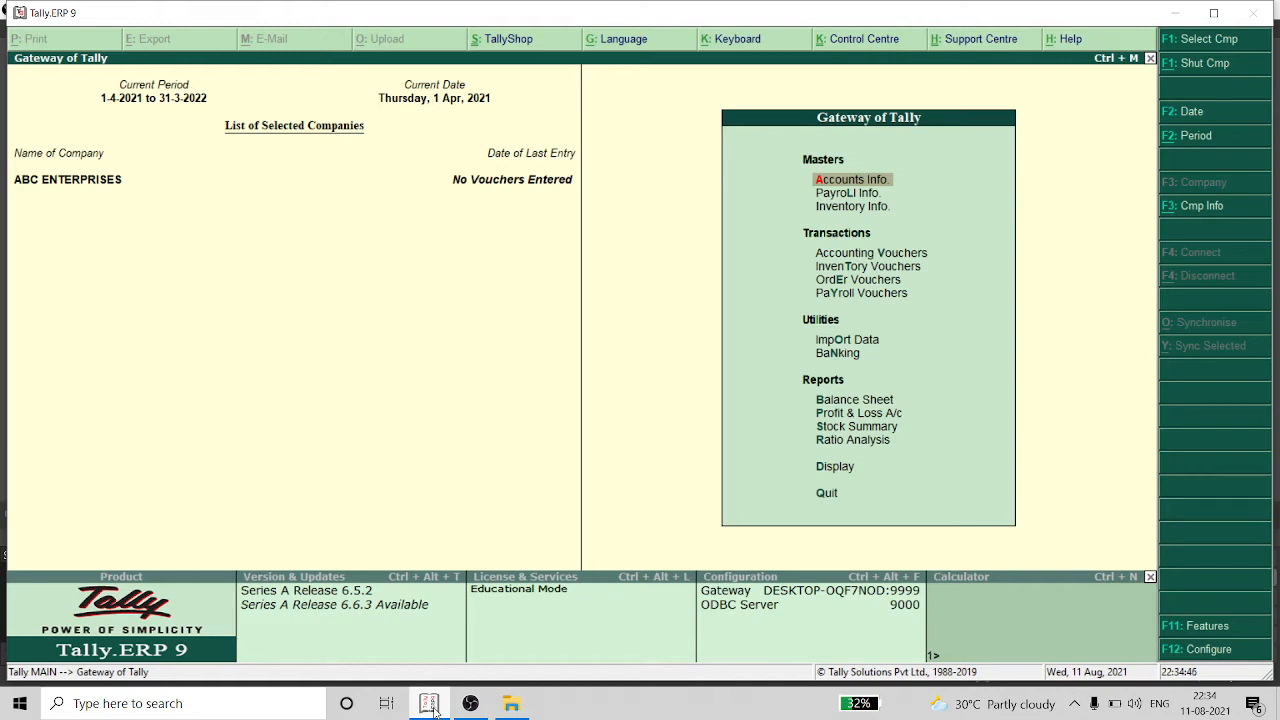
Step: Create a single cost category named Salary, with revenue items allocated and non-revenue items not allocated
key("Return")
key("Down")
key("Down")
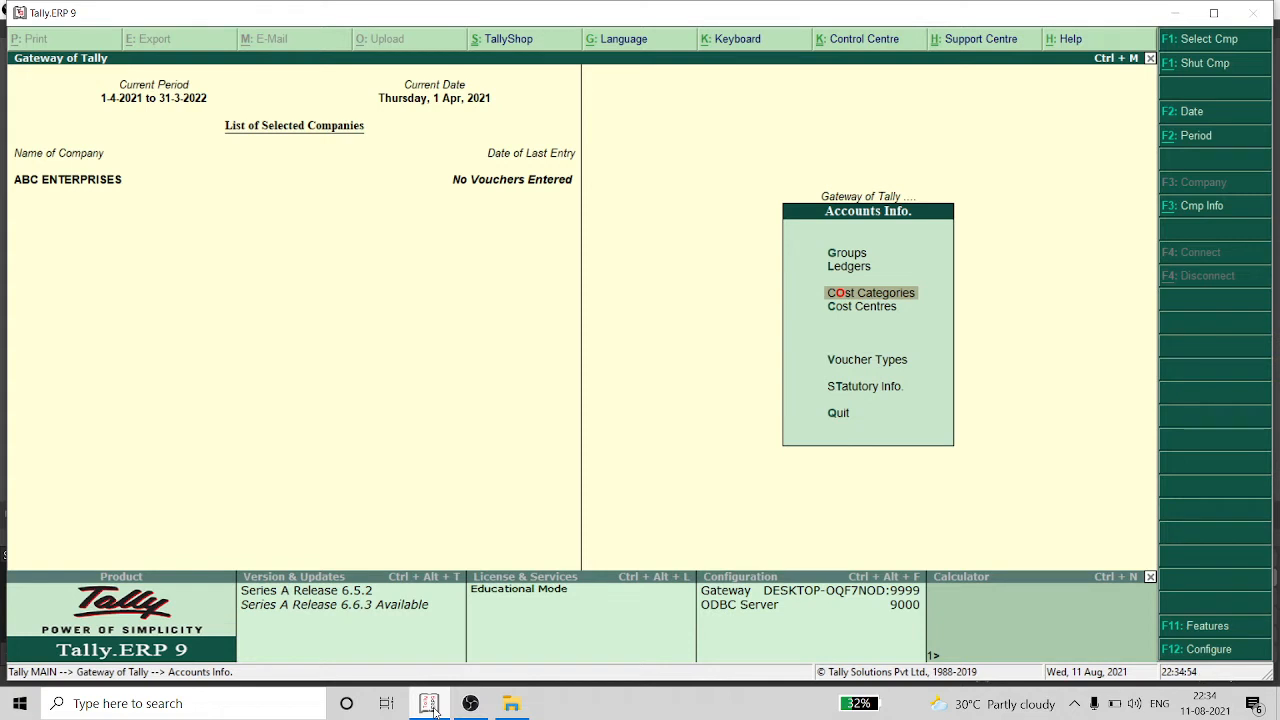
key("Return")
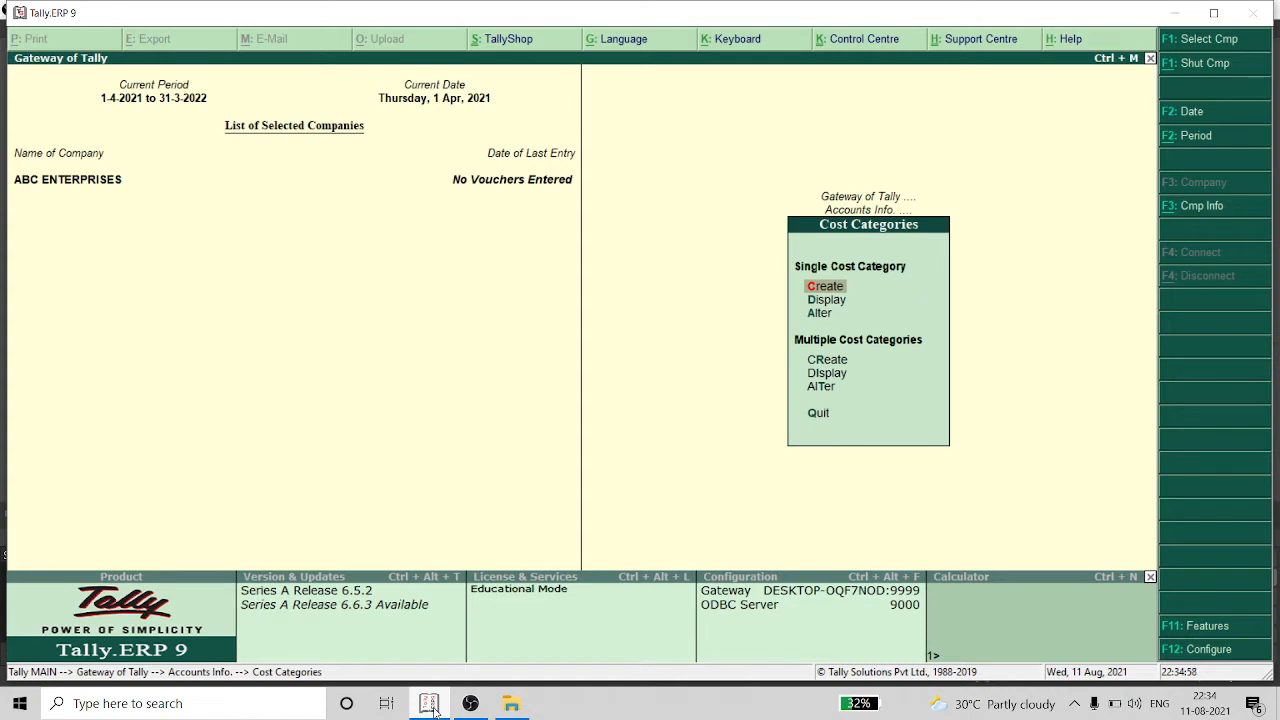
key("Return")
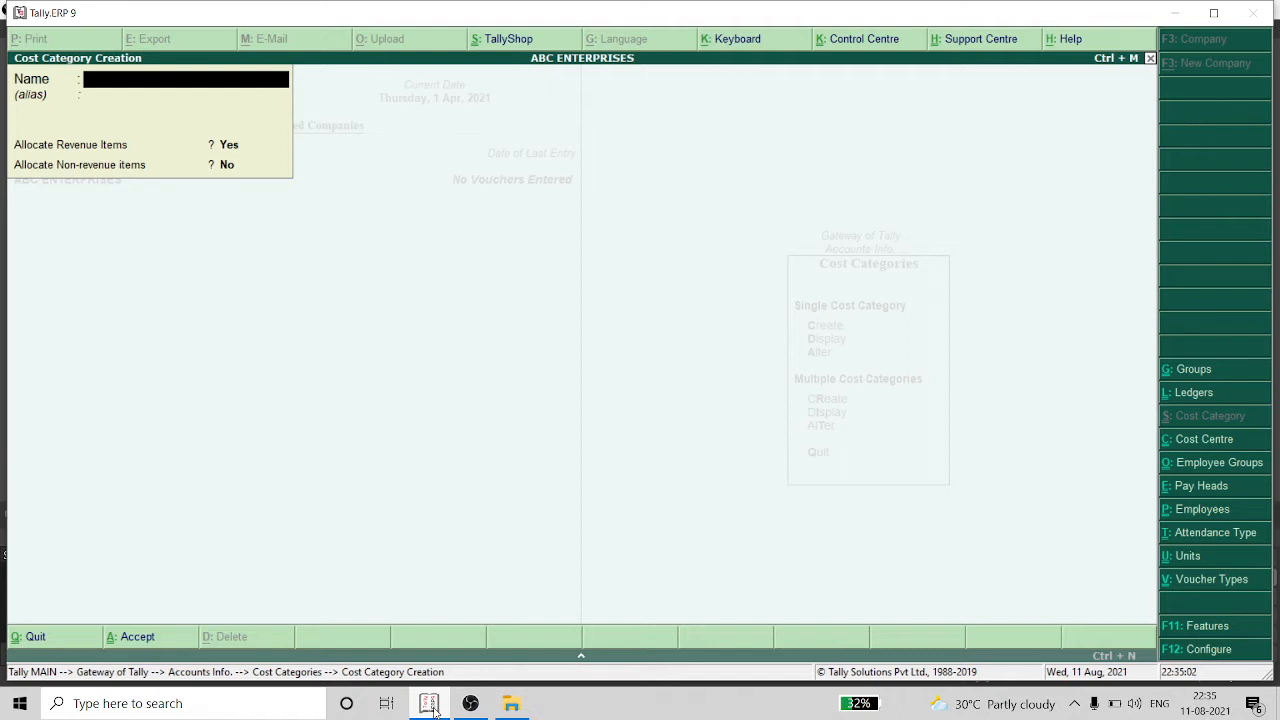
type("Salary")
key("Return")
key("Return")
key("Return")
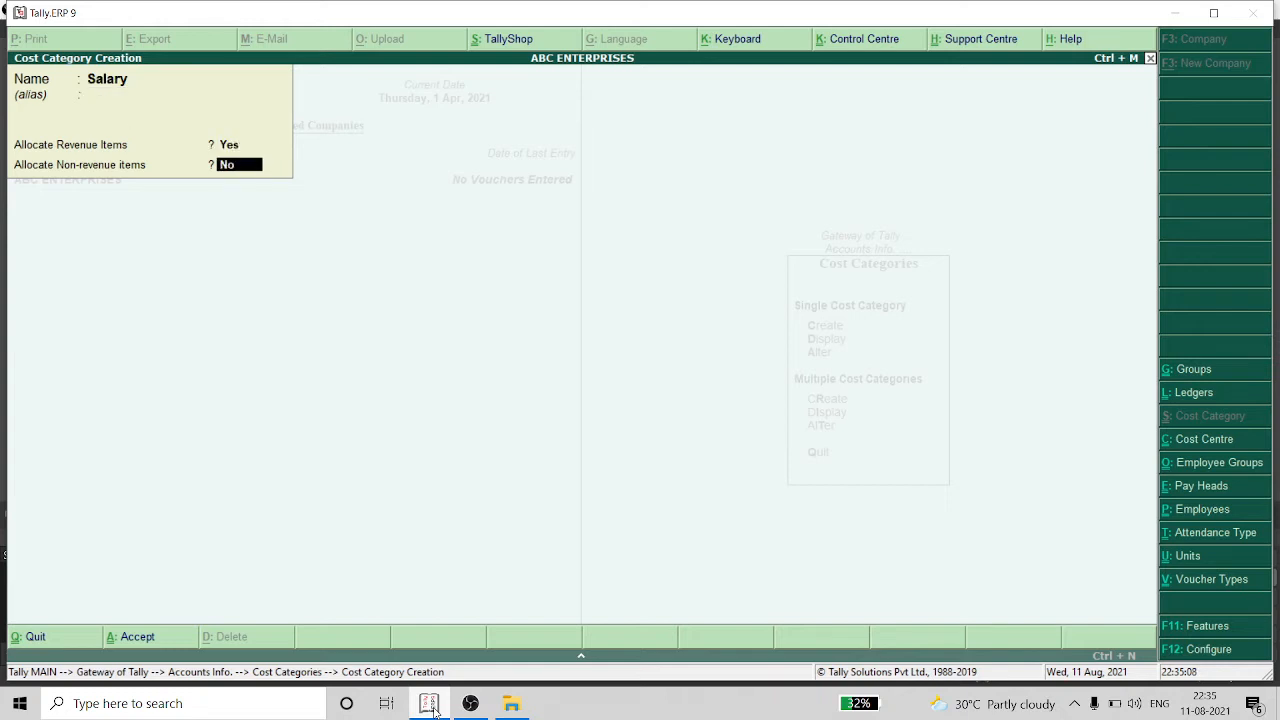
key("Return")
key("Return")
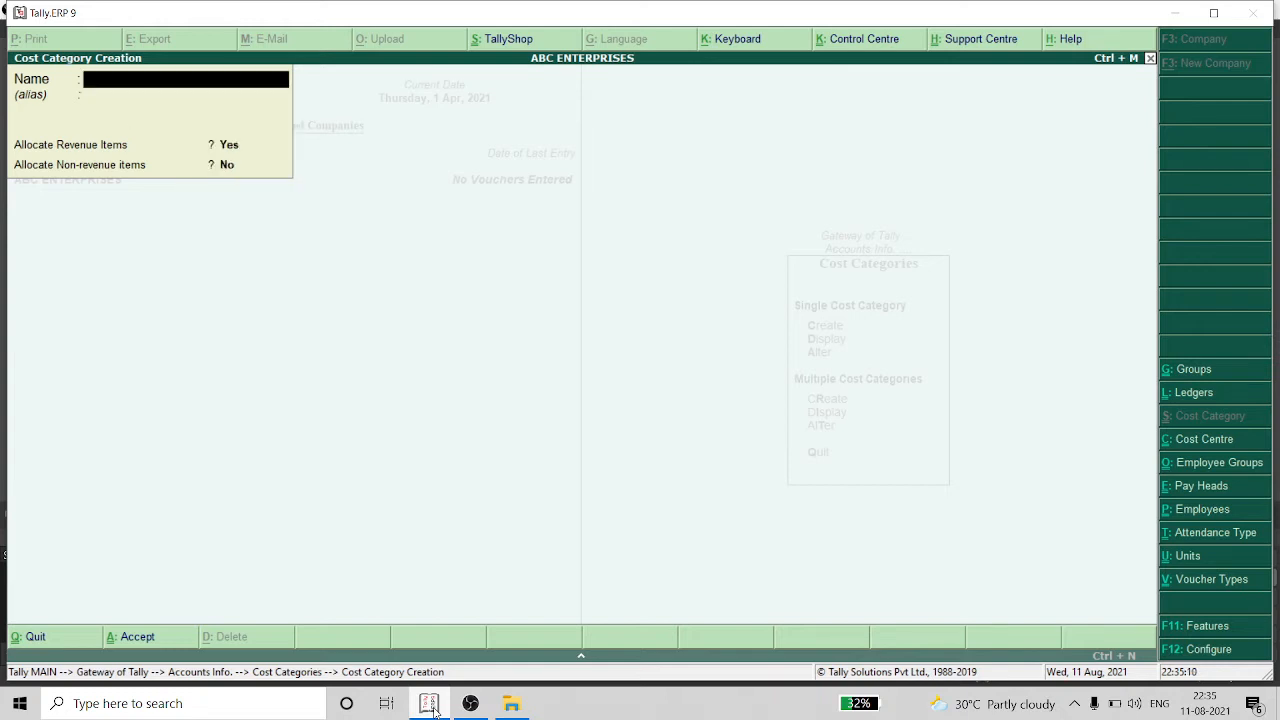
key("Escape")
key("Return")
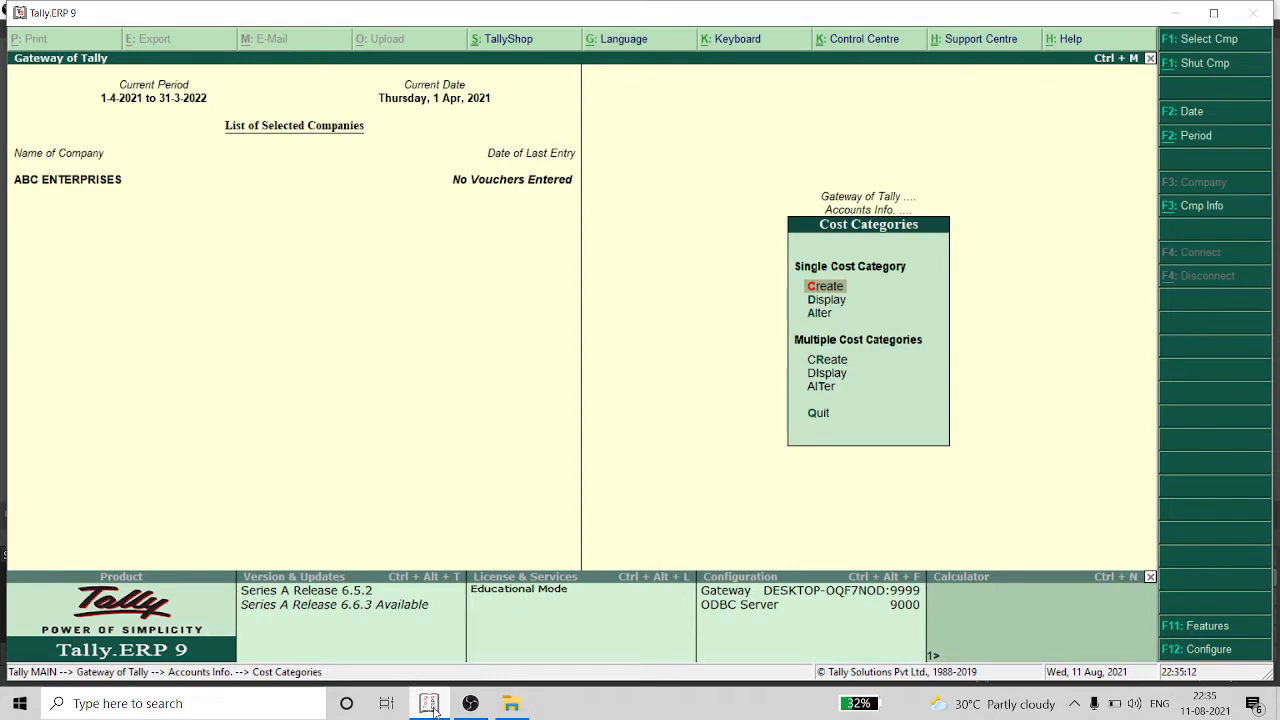
key("Escape")
key("Down")
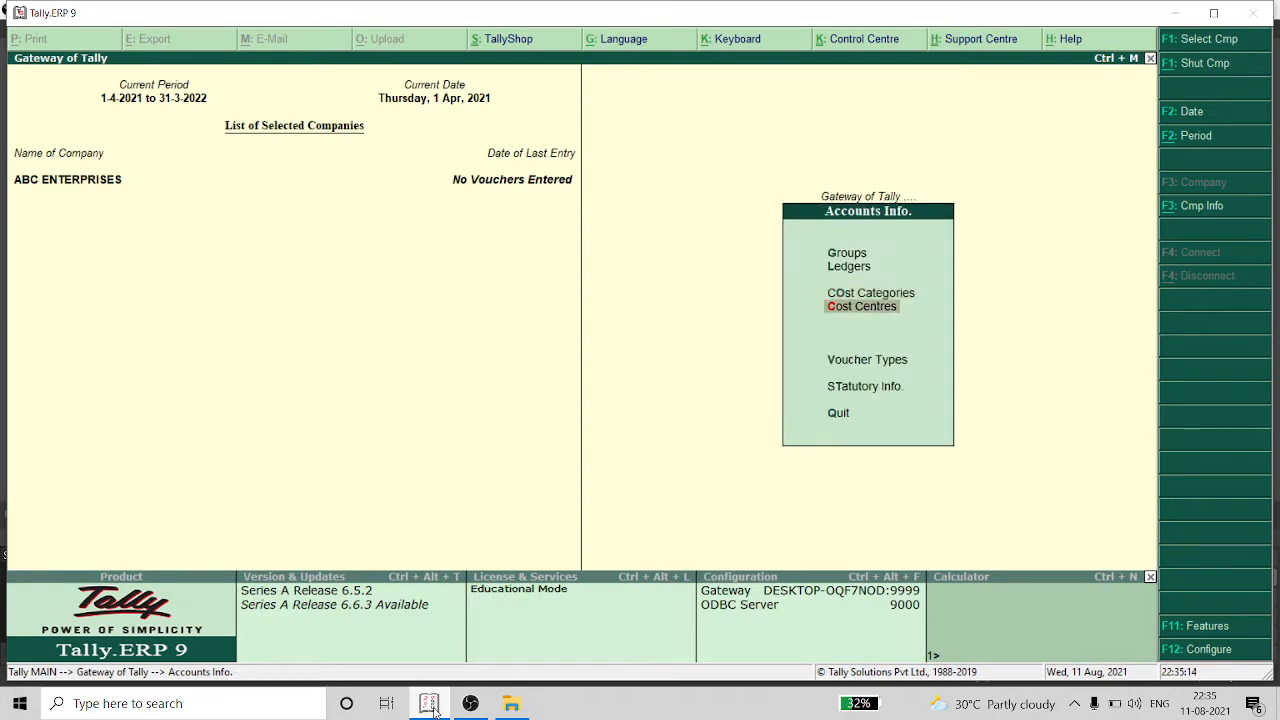
key("Return")
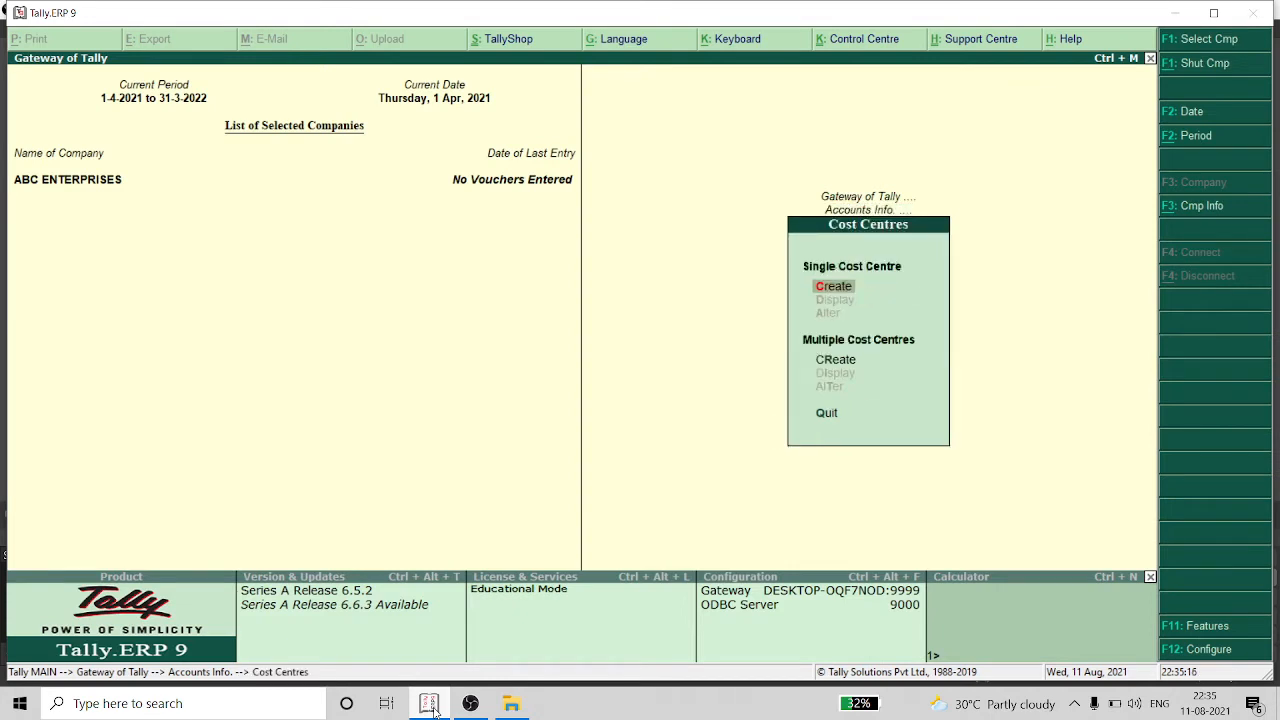
key("Escape")
key("Up")
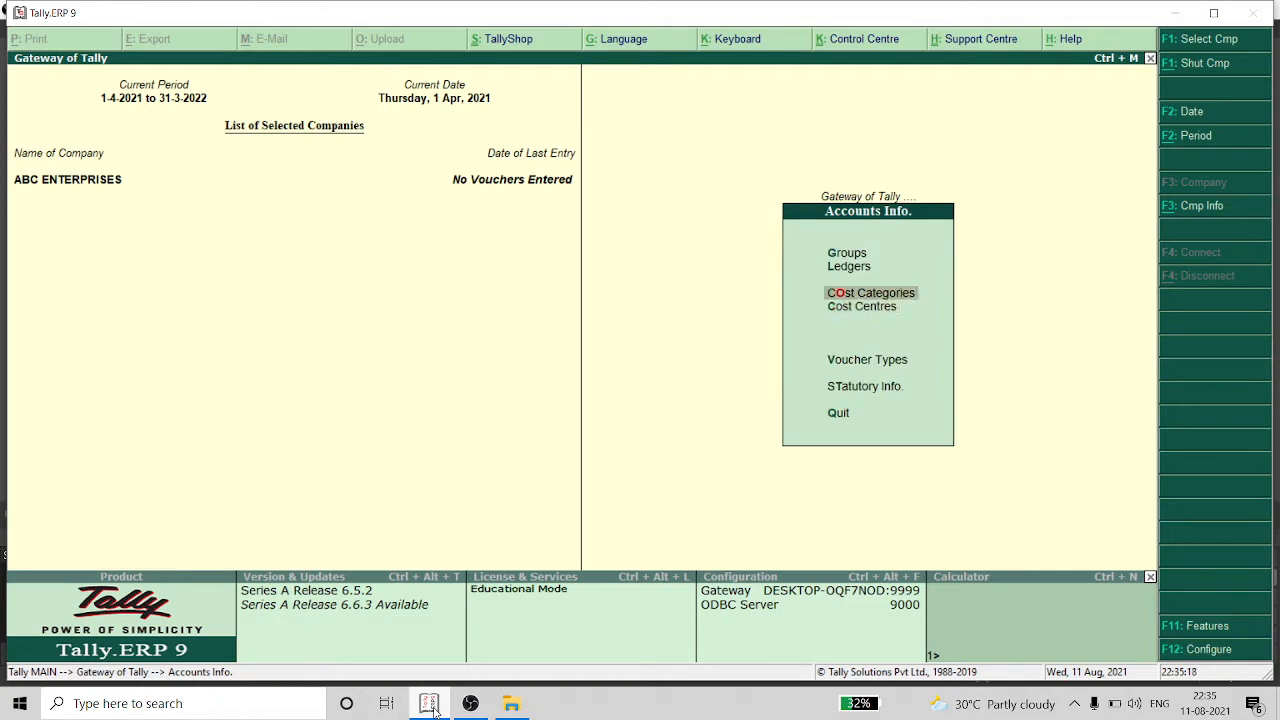
Step: Display the Salary cost category to review its allocation settings, and close it again
key("Return")
key("Down")
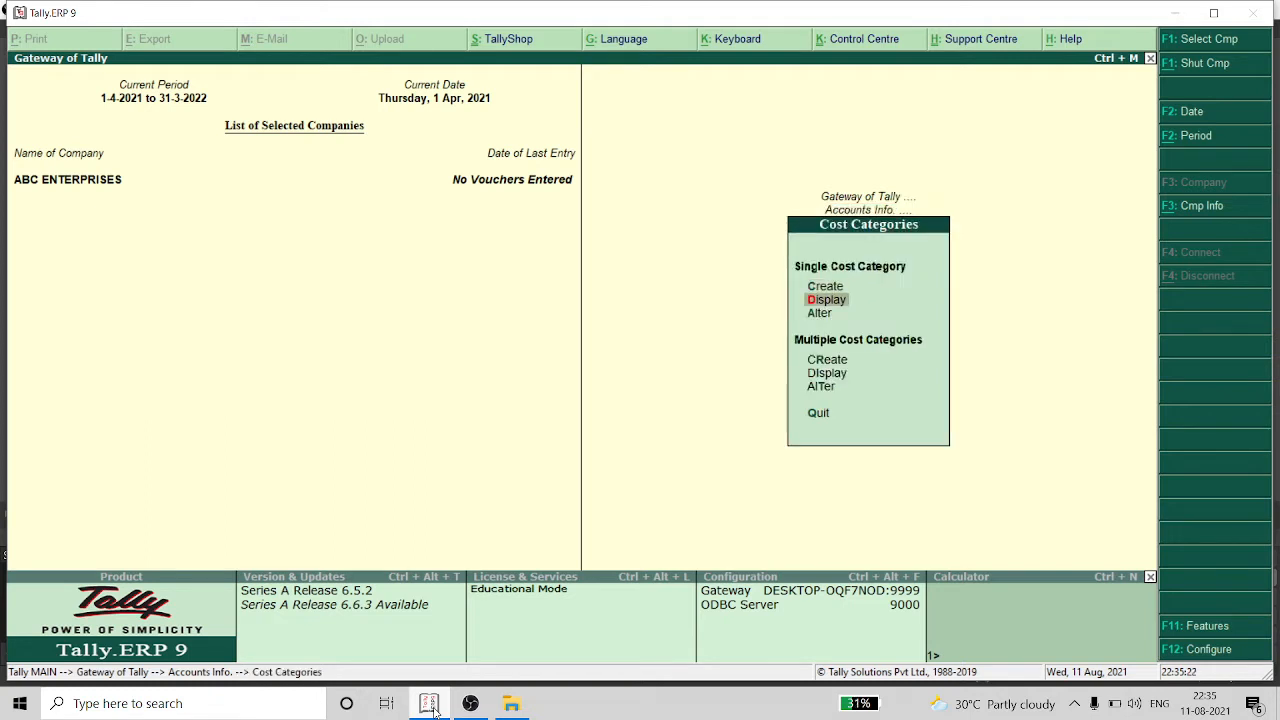
key("Return")
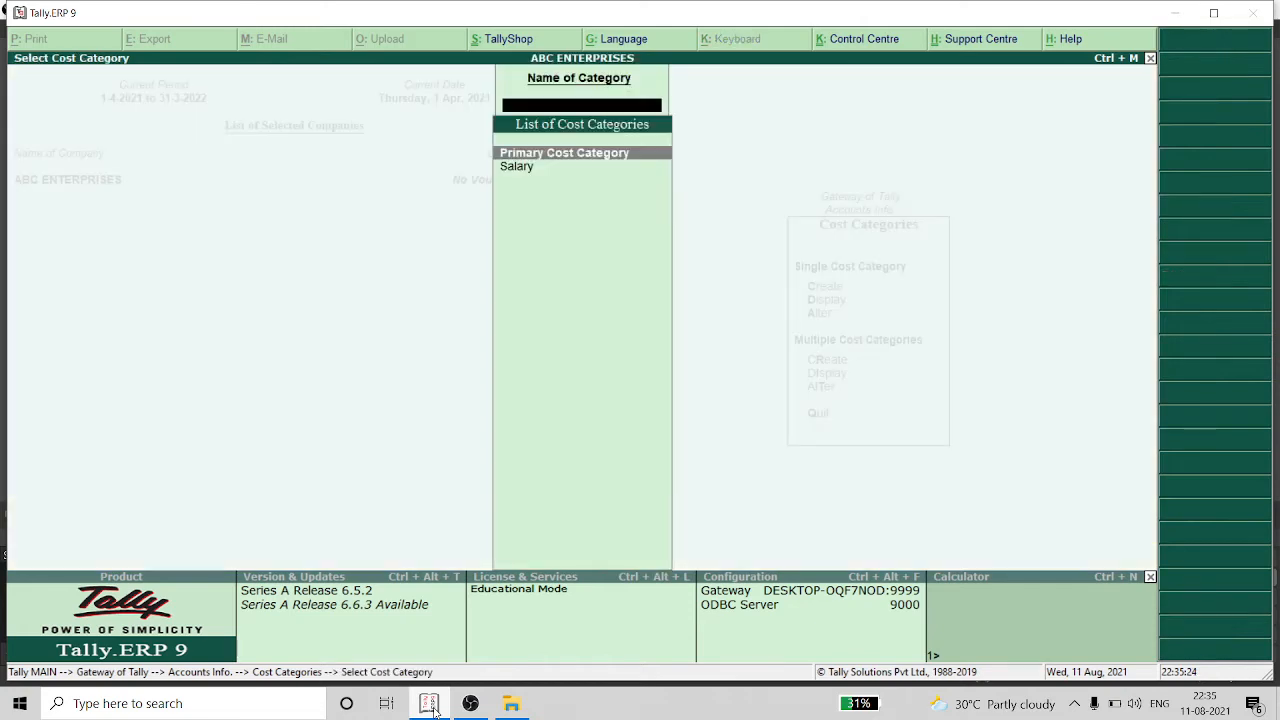
key("Down")
key("Return")
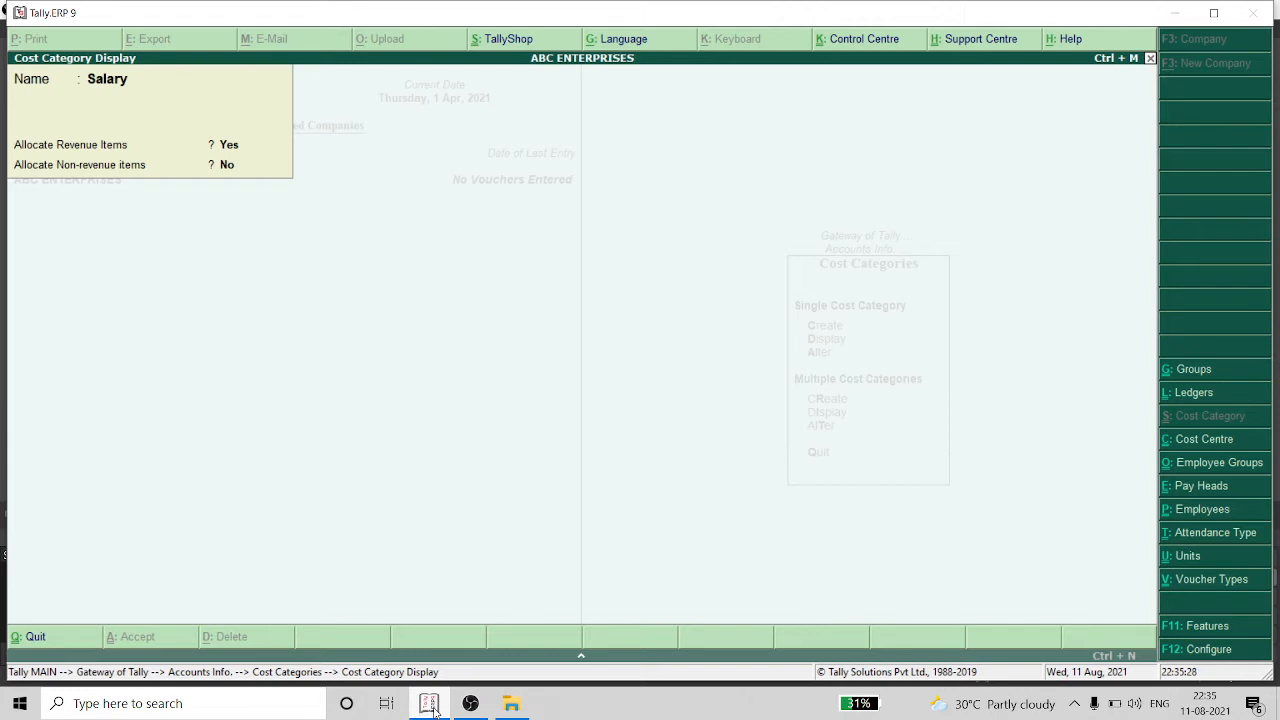
key("Escape")
key("Return")
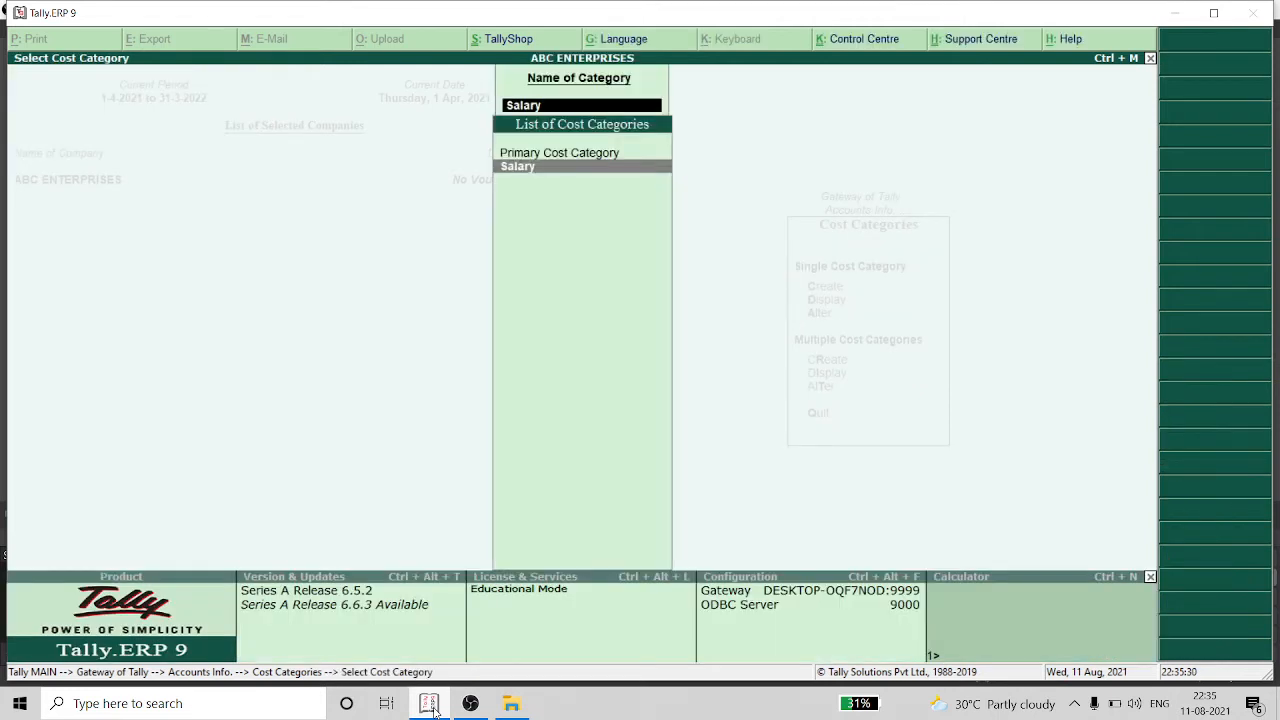
key("Escape")
Step: Open the Salary cost category for alteration, request its deletion and decline it, and quit back to the accounts masters
key("Down")
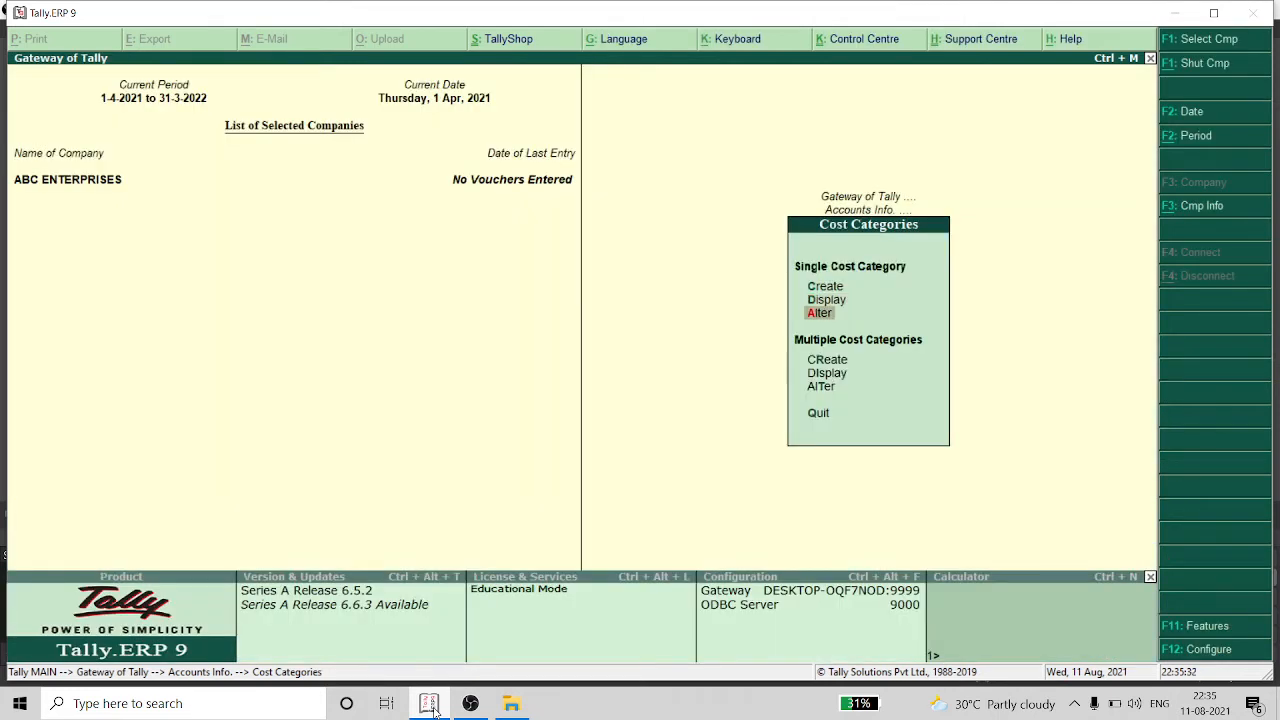
key("Return")
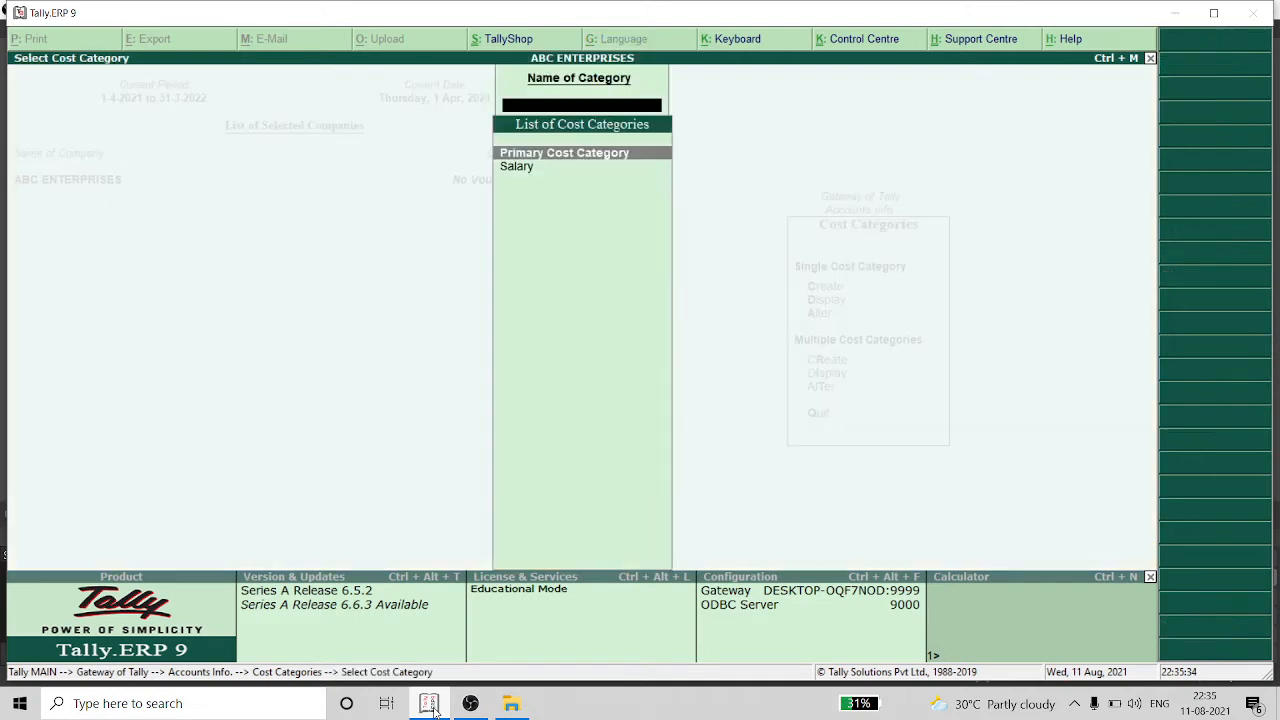
key("Down")
key("Return")
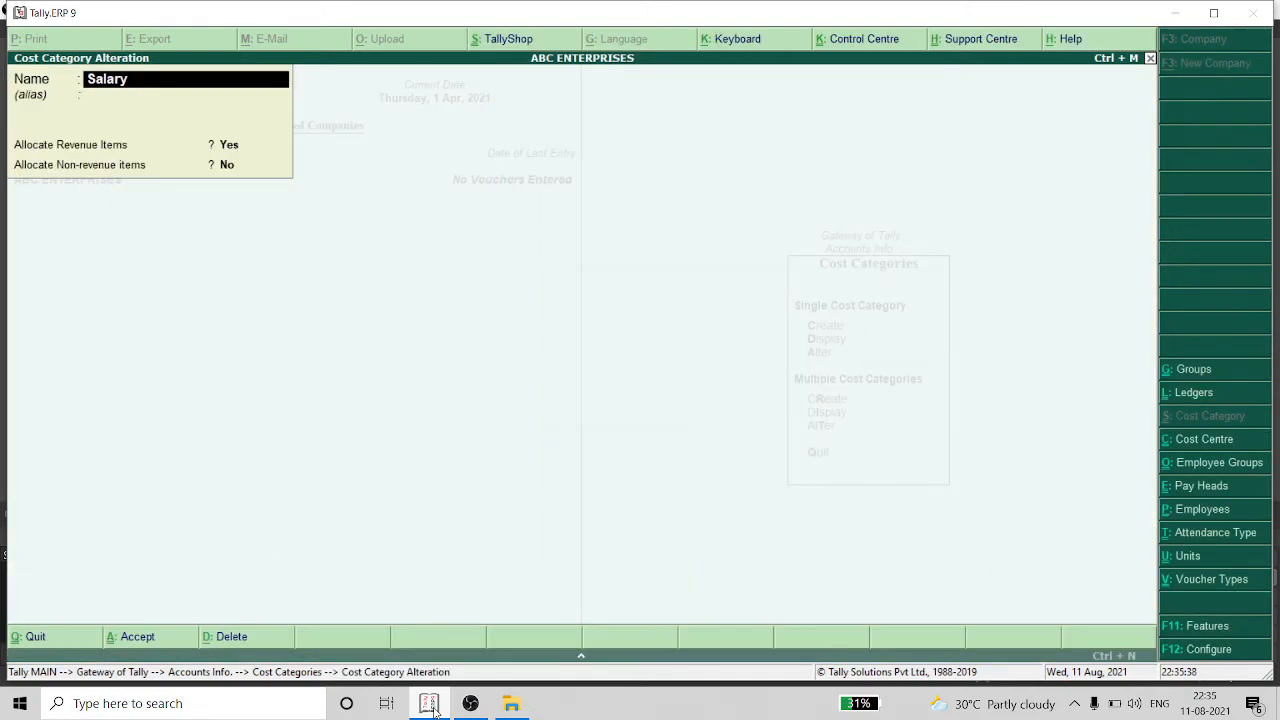
key("alt+d")
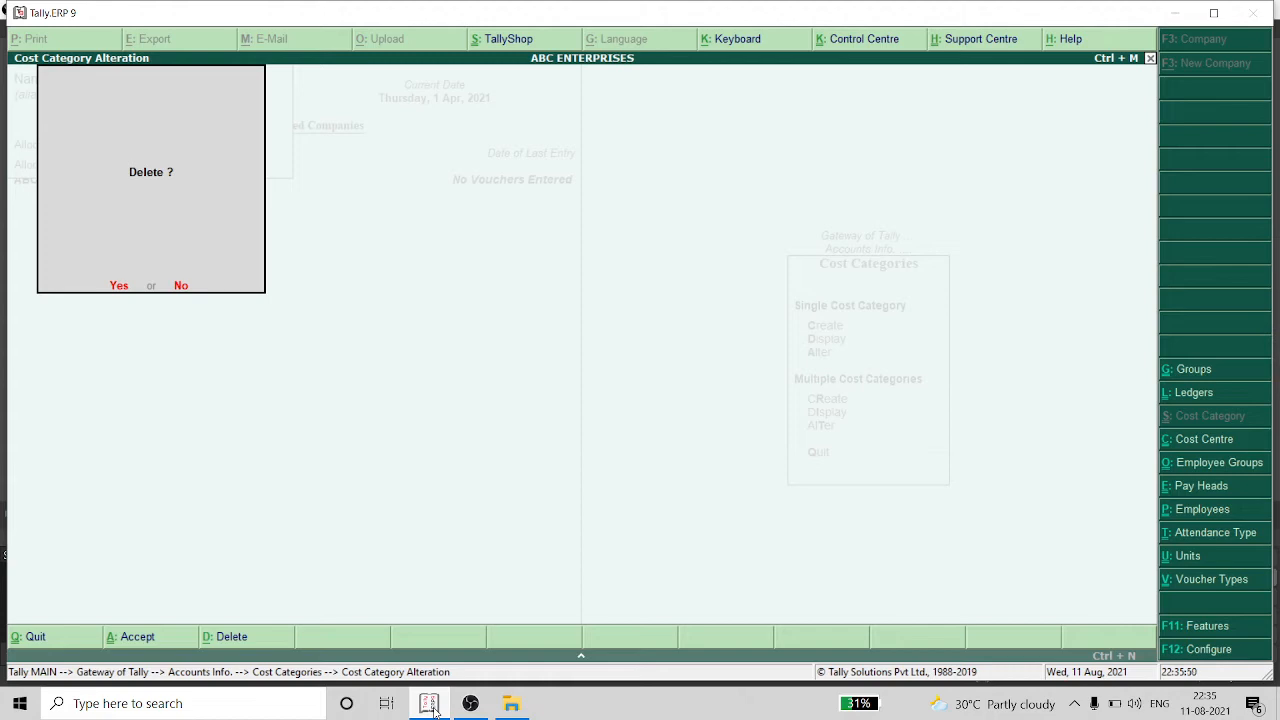
key("n")
key("Escape")
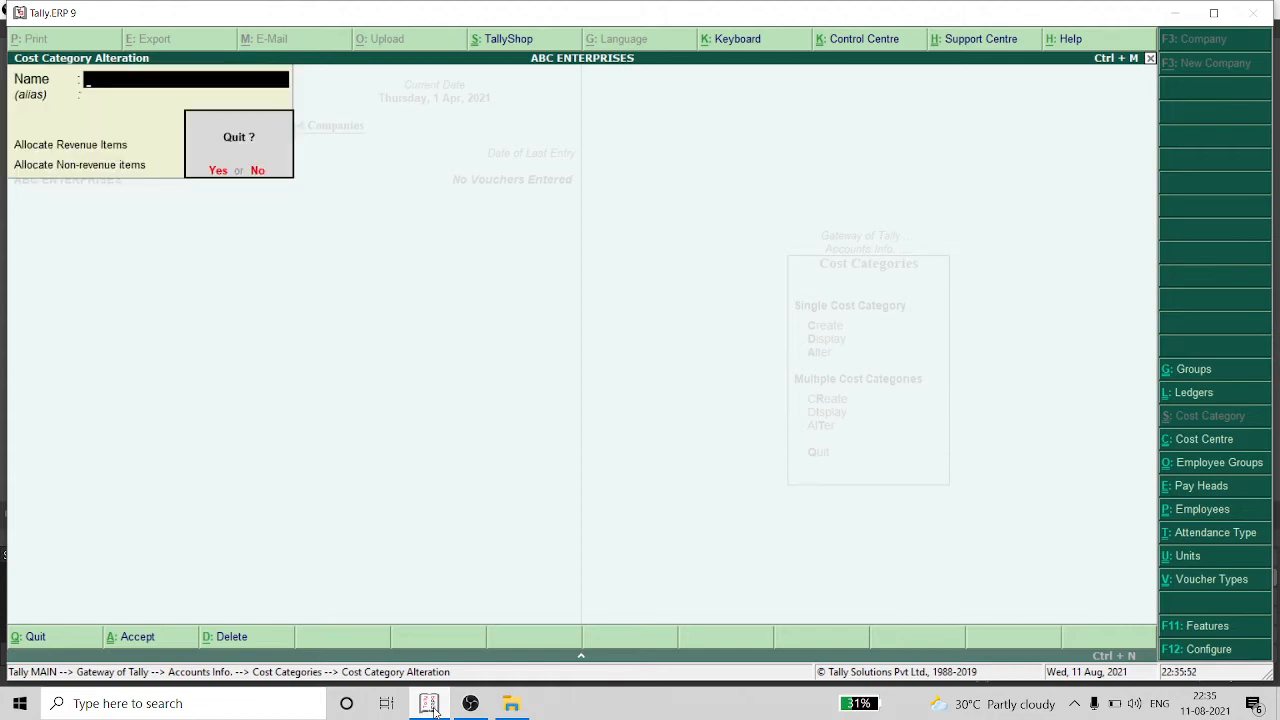
key("y")
key("Escape")
key("Escape")
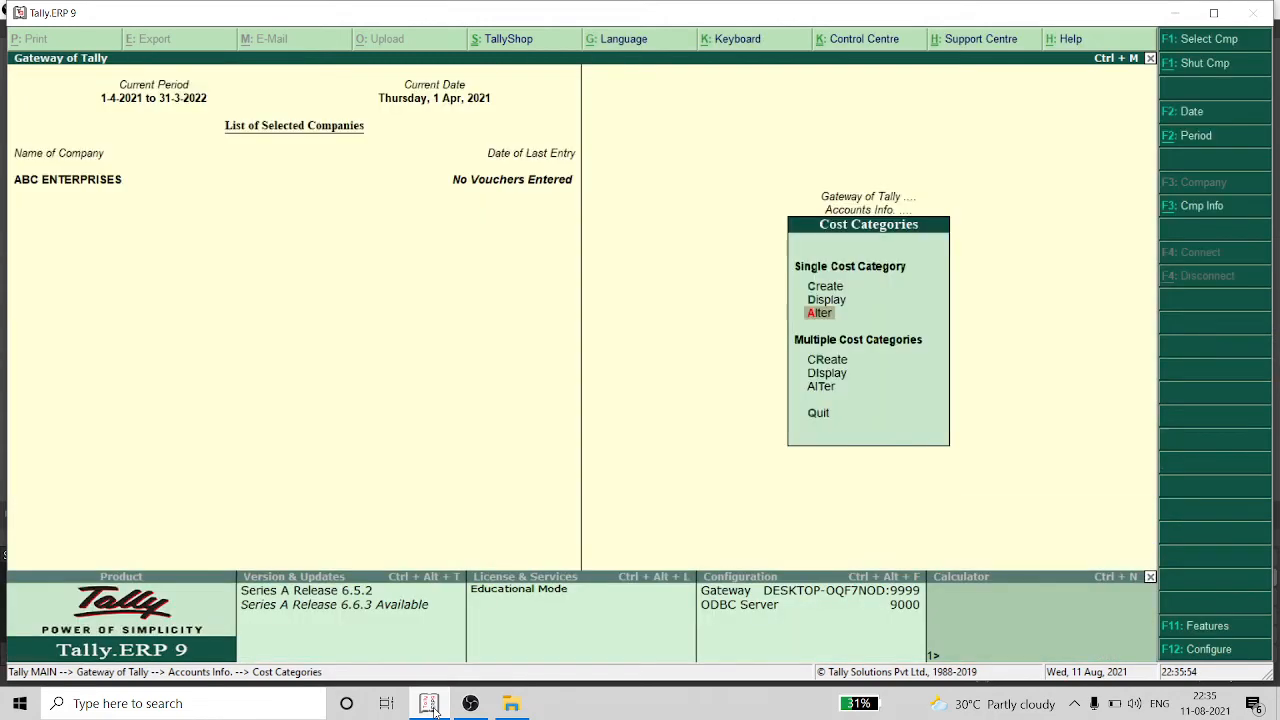
key("Escape")
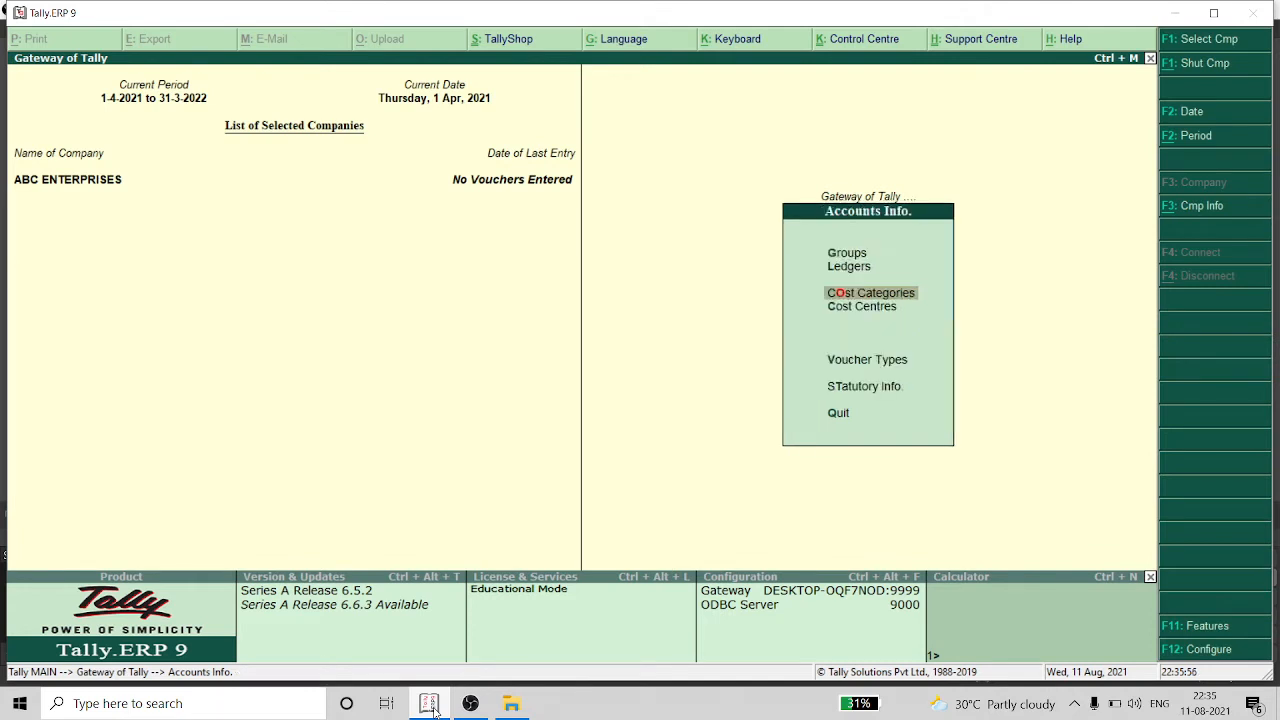
Step: Create a single cost centre under Primary in the Salary category, entering the first employee's name
key("Down")
key("Return")
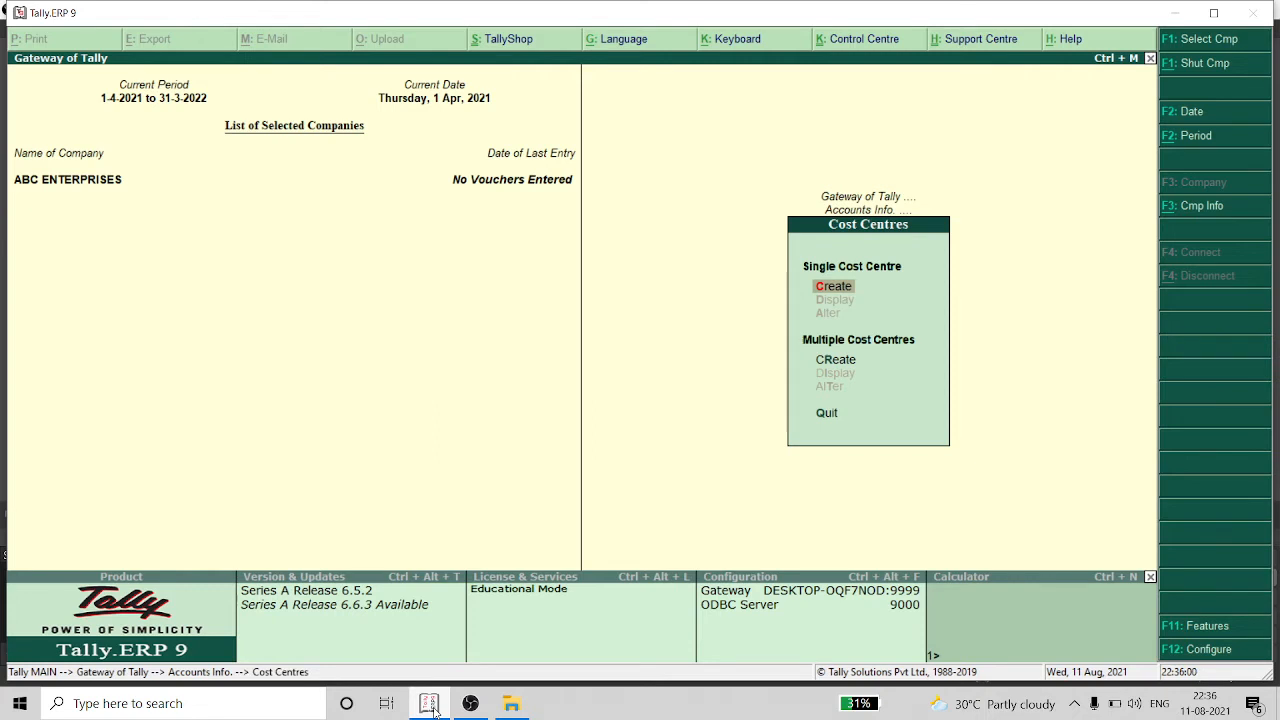
key("Return")
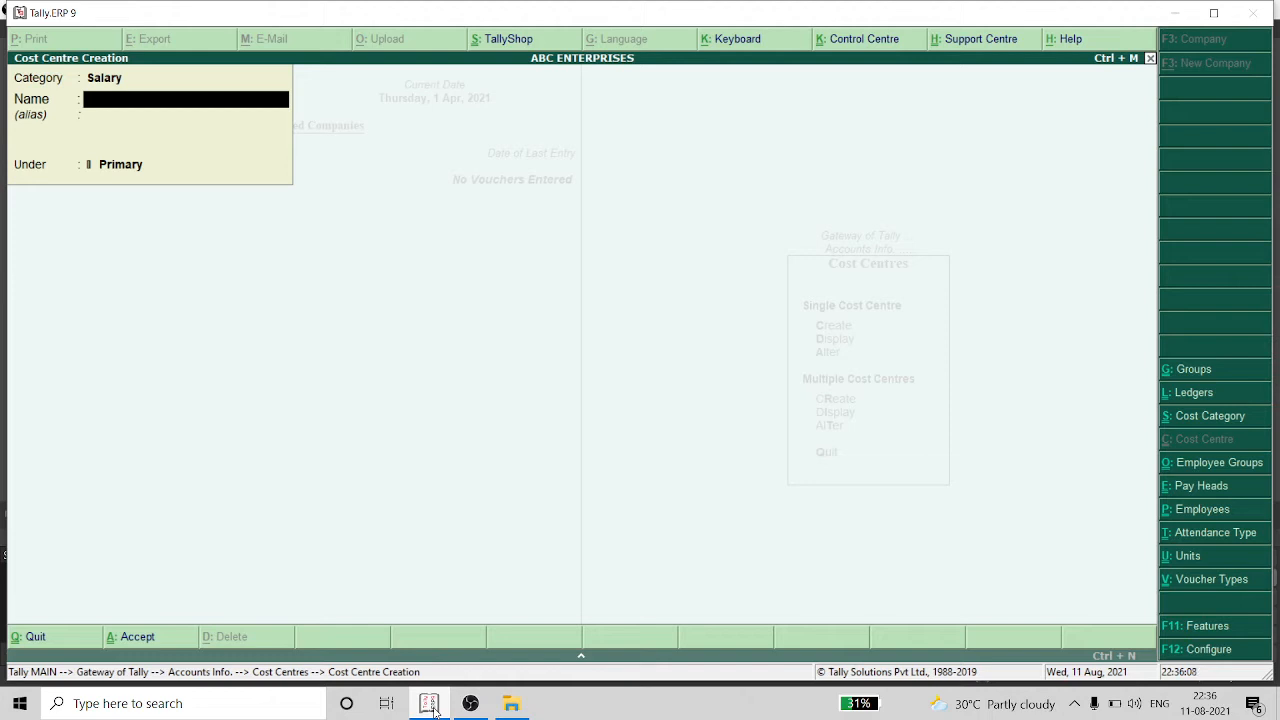
type("Ravi")
key("Return")
key("Return")
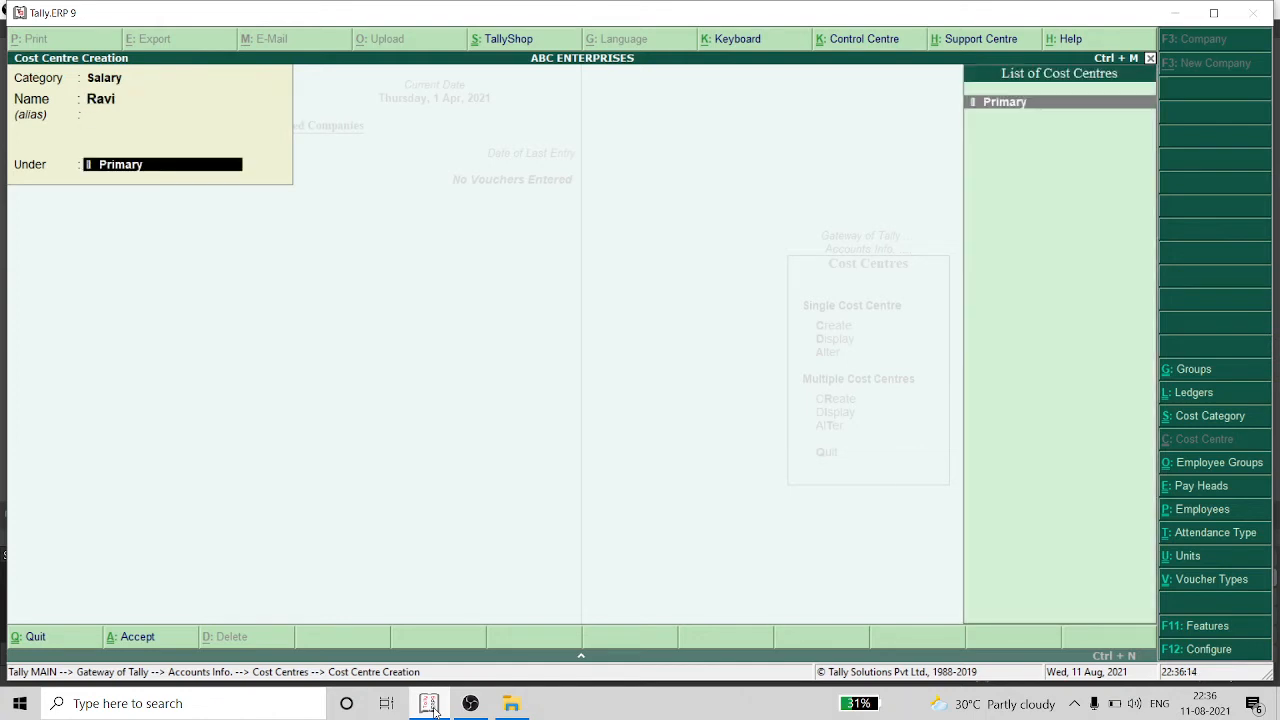
key("Return")
key("Return")
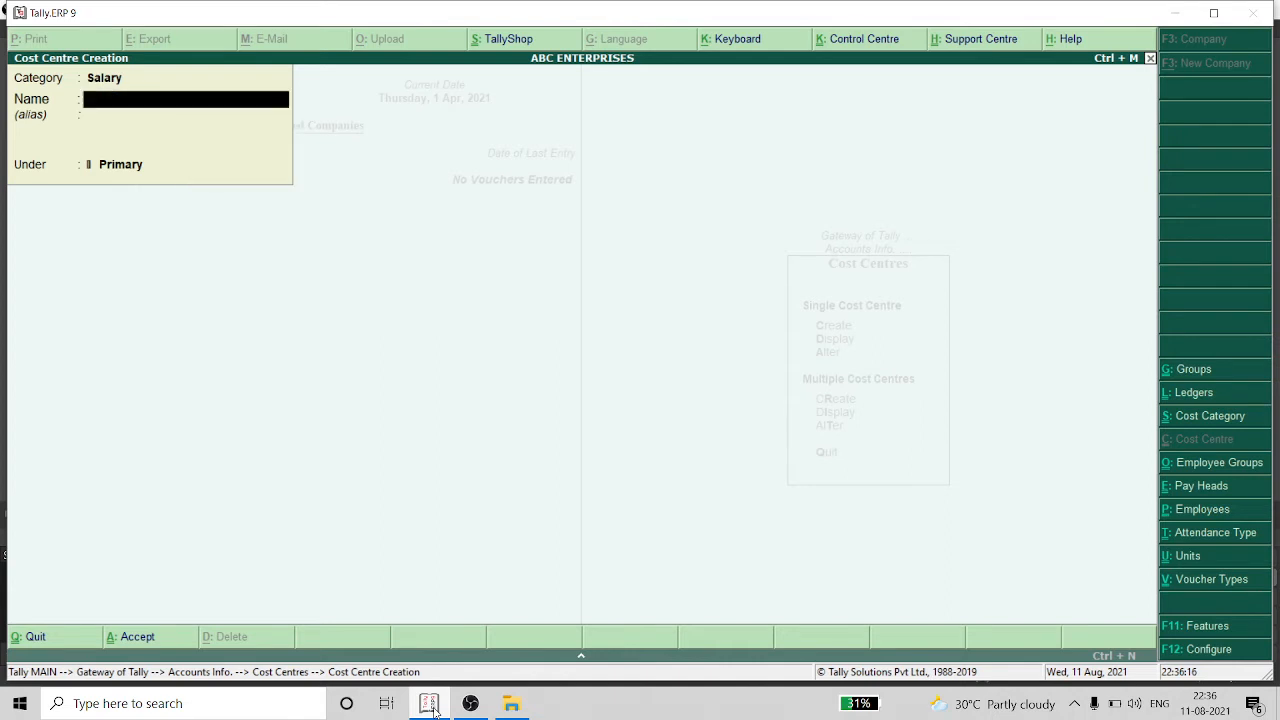
Step: Create a second cost centre in the Salary category under Primary, entering the second employee's name
type("Raju")
key("Return")
key("Return")
key("Return")
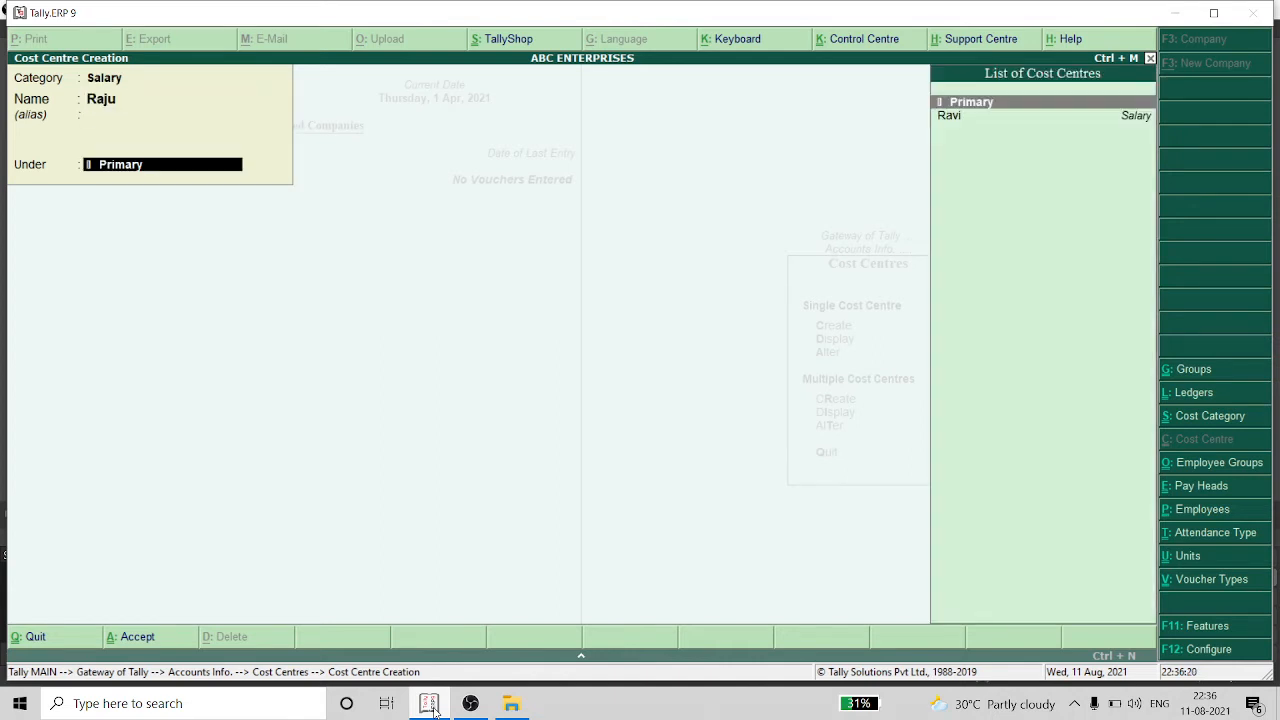
key("Return")
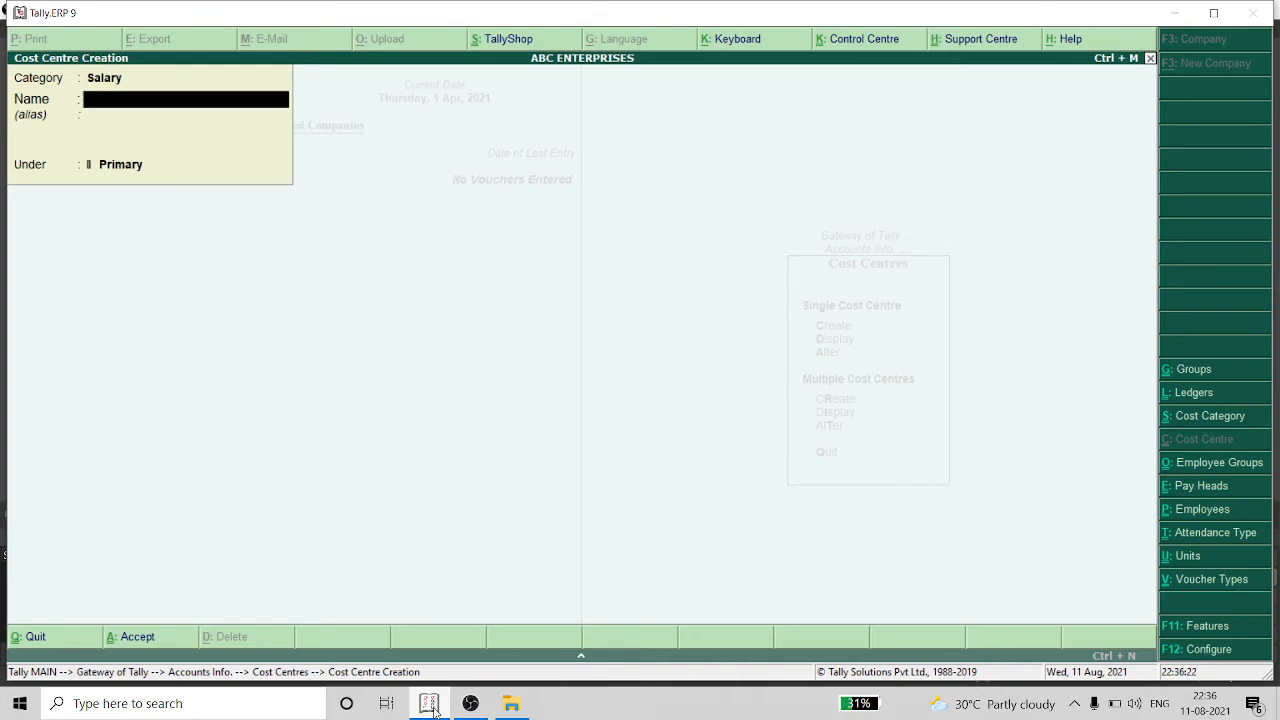
Step: Create a third cost centre in the Salary category under Primary, entering the third employee's name
type("Geeta")
key("Return")
key("Return")
key("Return")
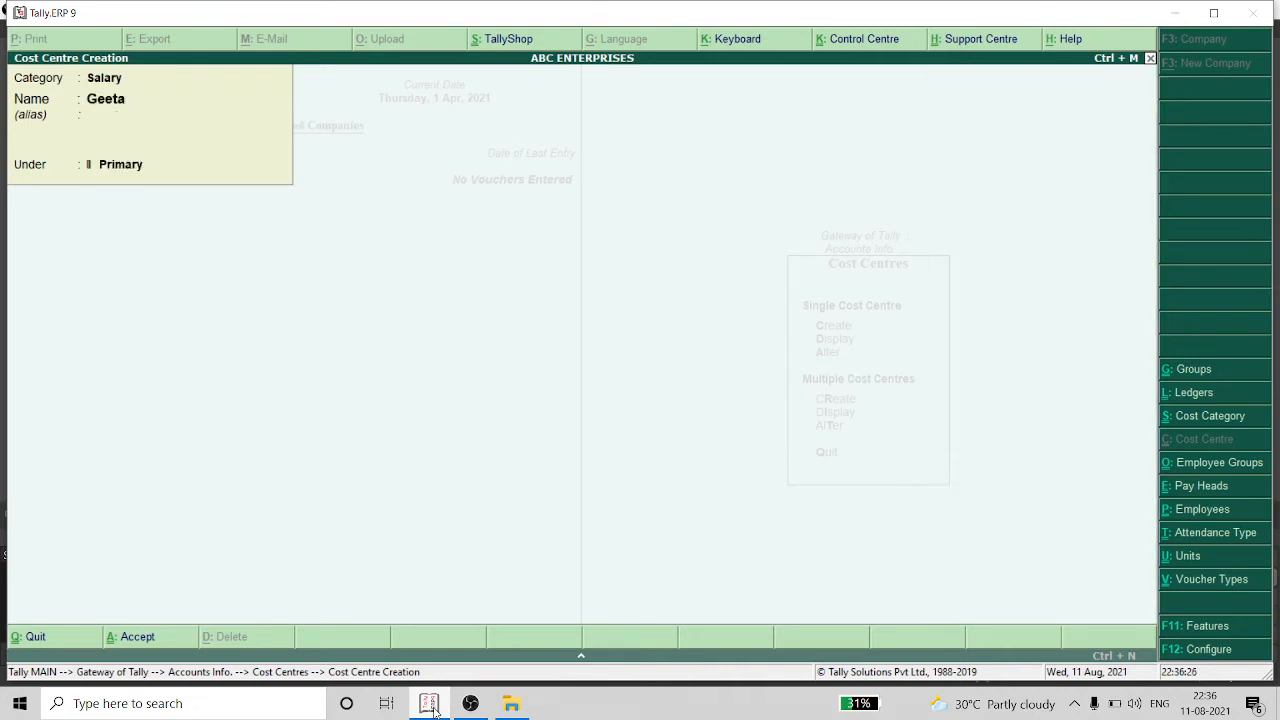
key("Return")
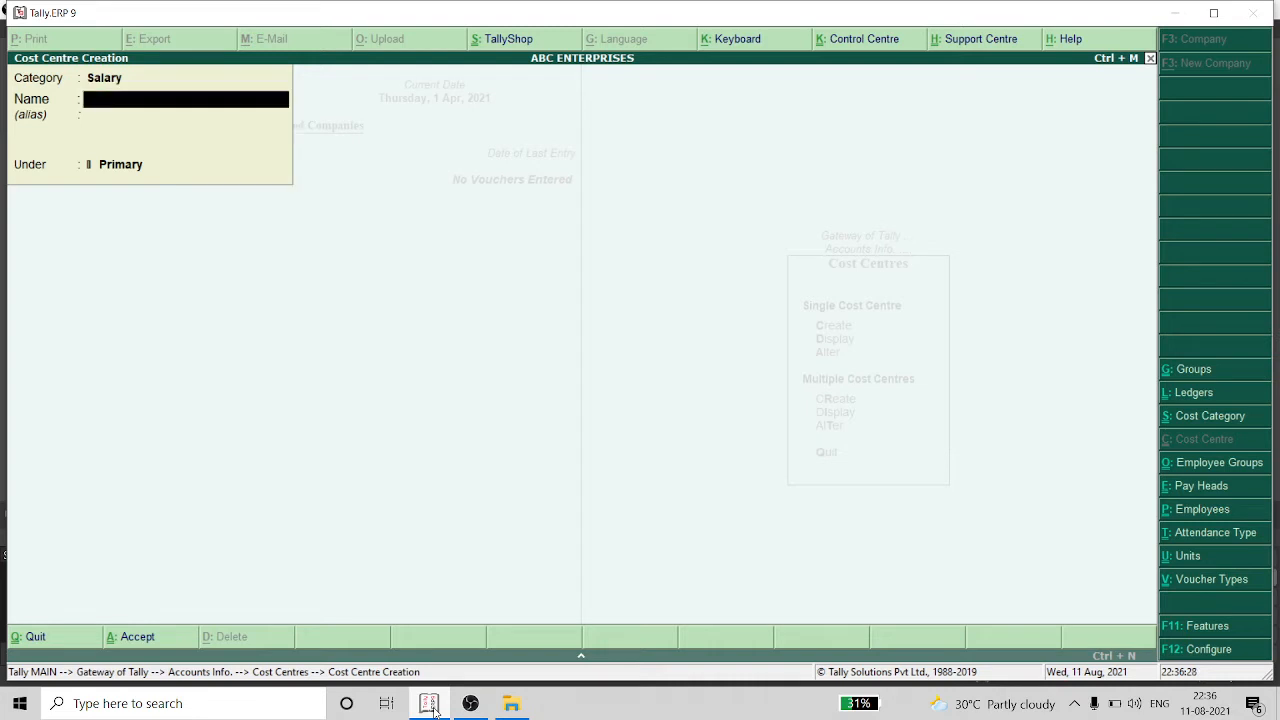
Step: Create a fourth cost centre in the Salary category under Primary with the fourth employee's name, and quit cost centre creation
type("Preetam")
key("Return")
key("Return")
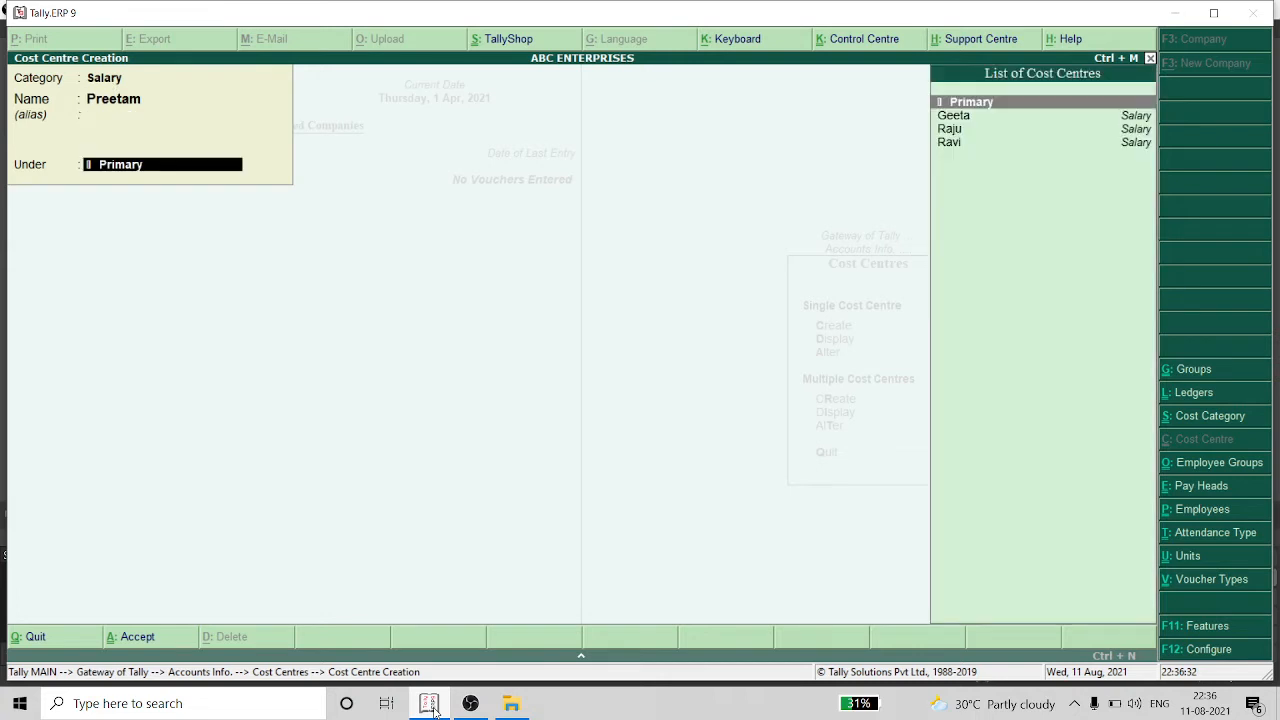
key("Return")
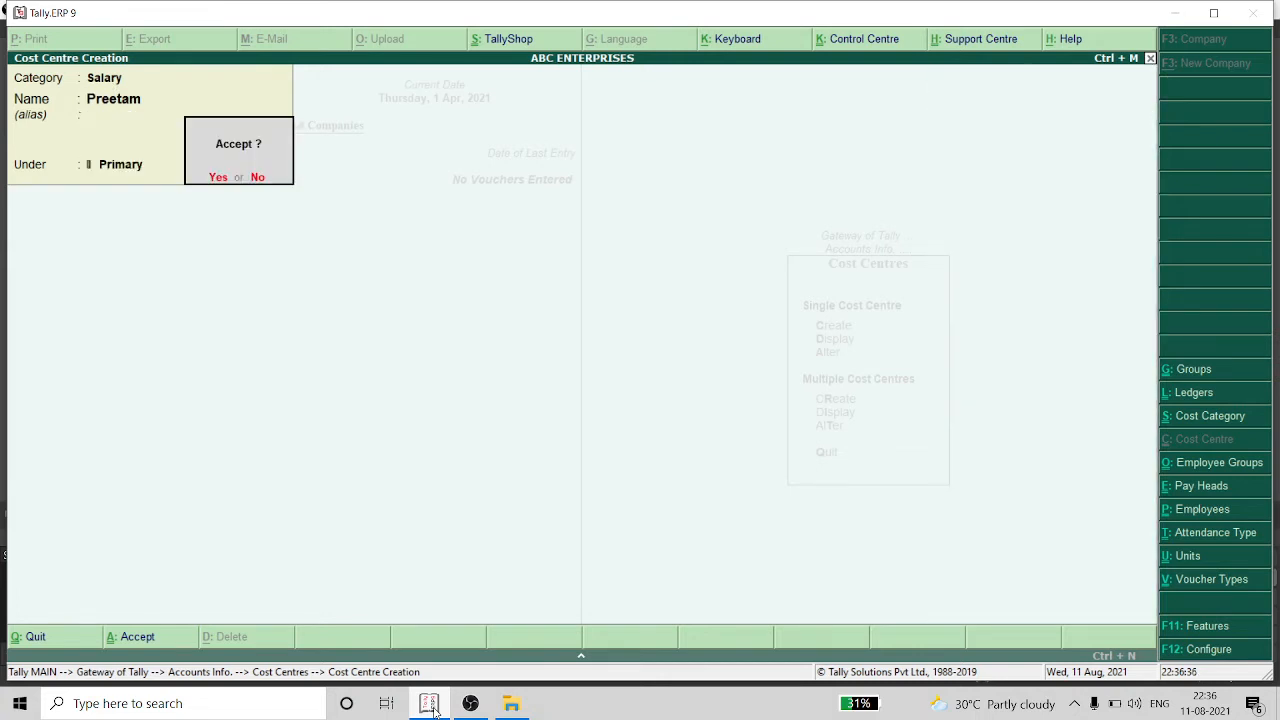
key("Return")
key("Escape")
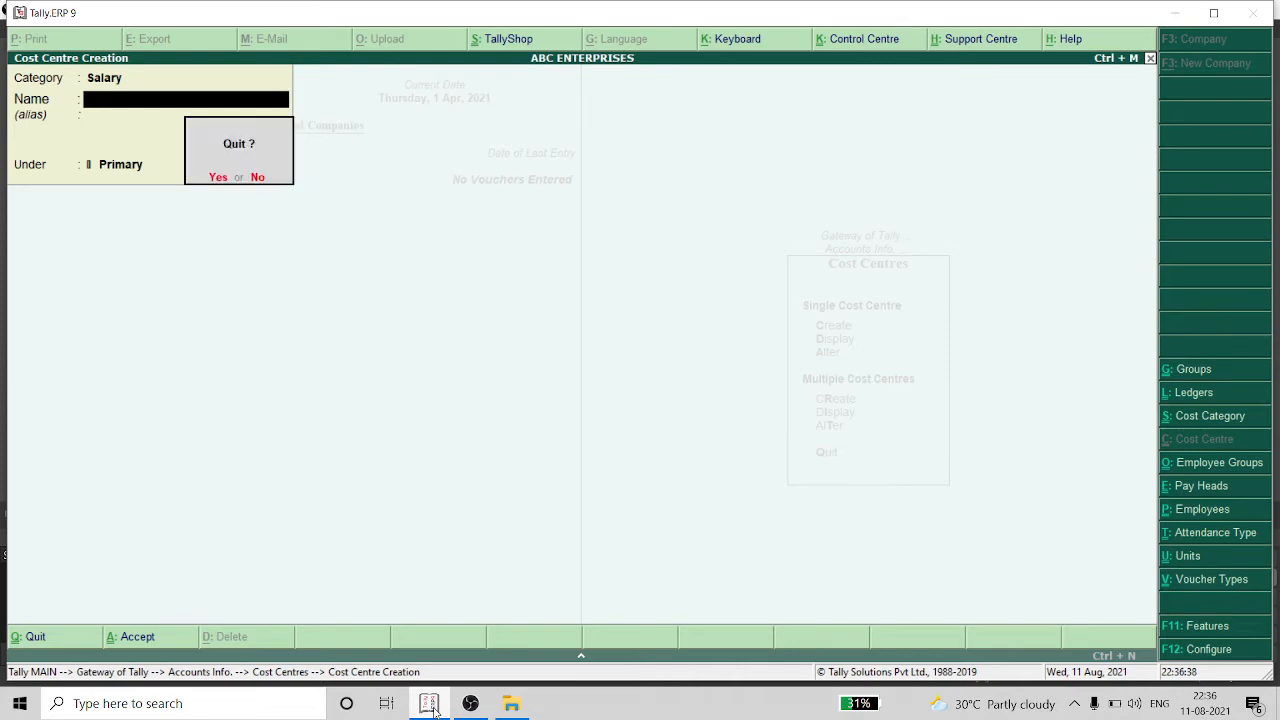
key("Return")
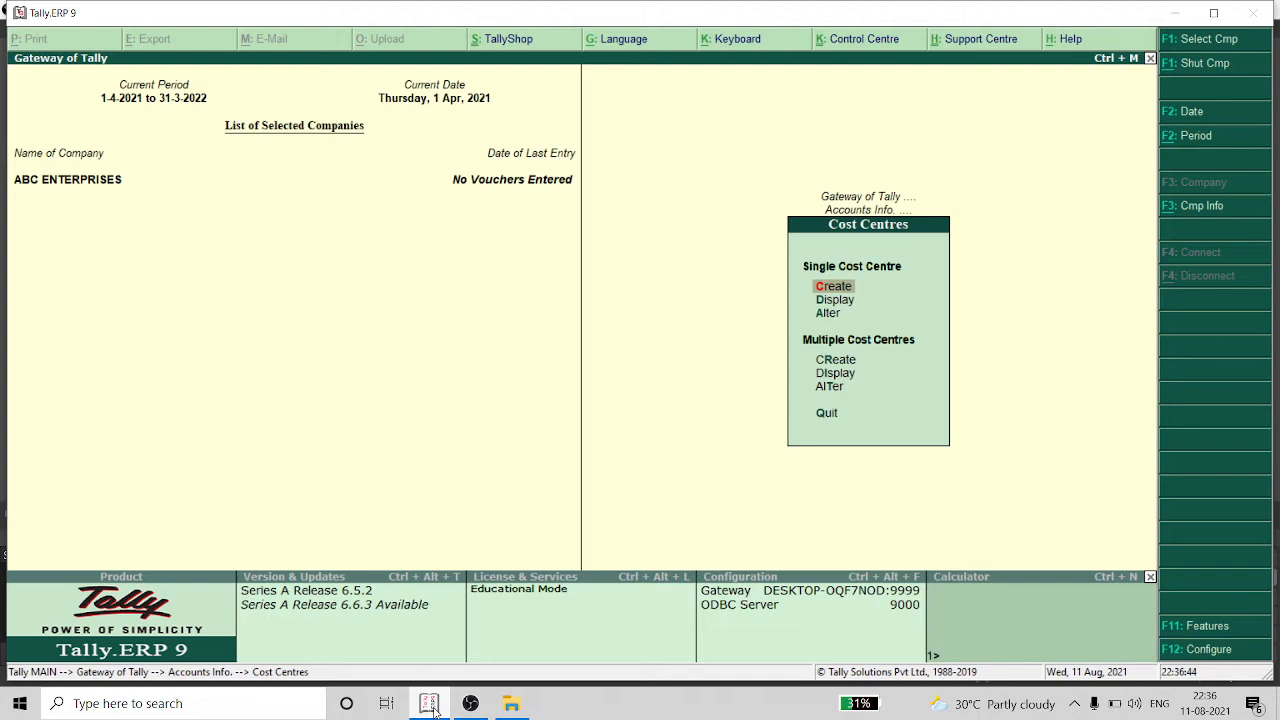
Step: Display the first listed single cost centre to review its category and parent, and close it again
key("Down")
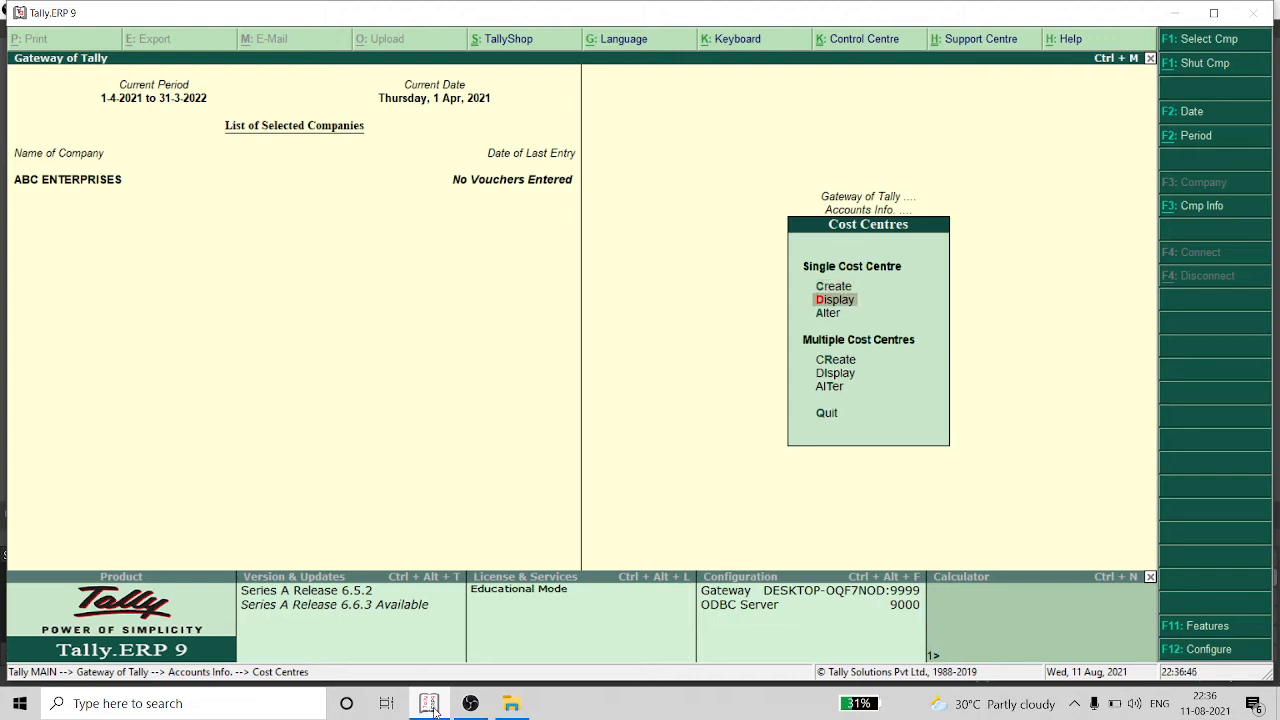
key("Return")
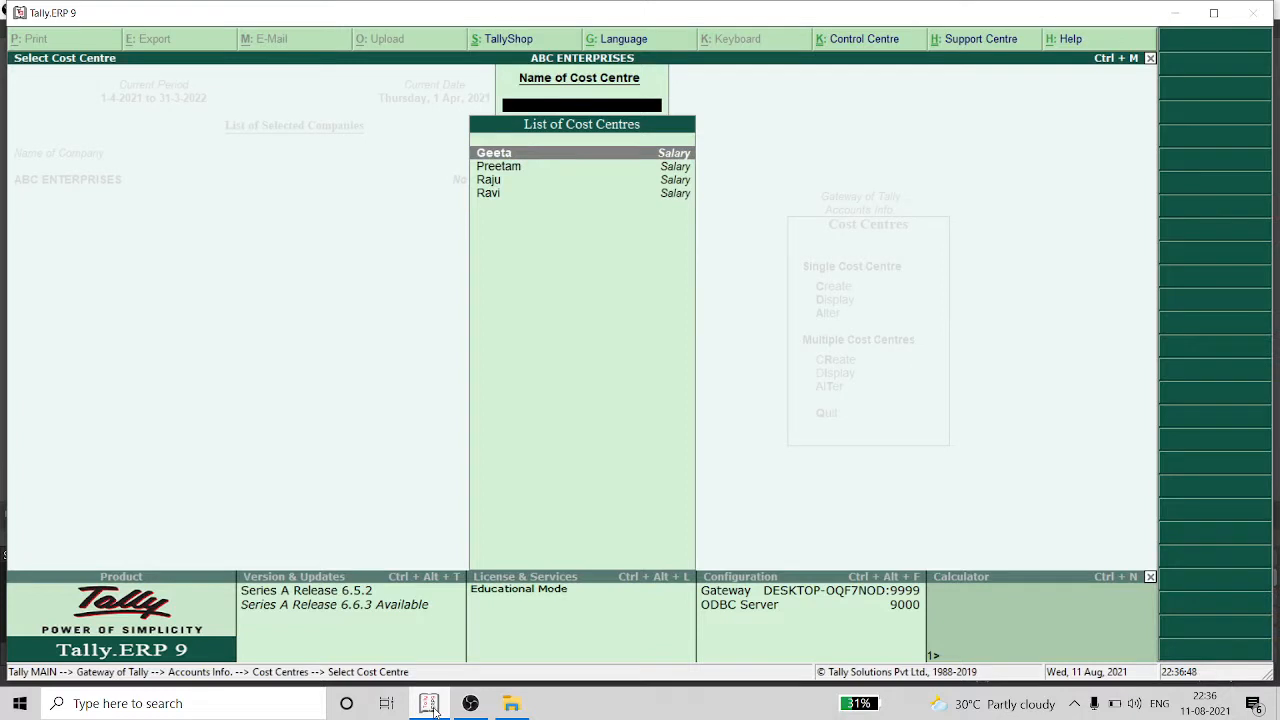
key("Return")
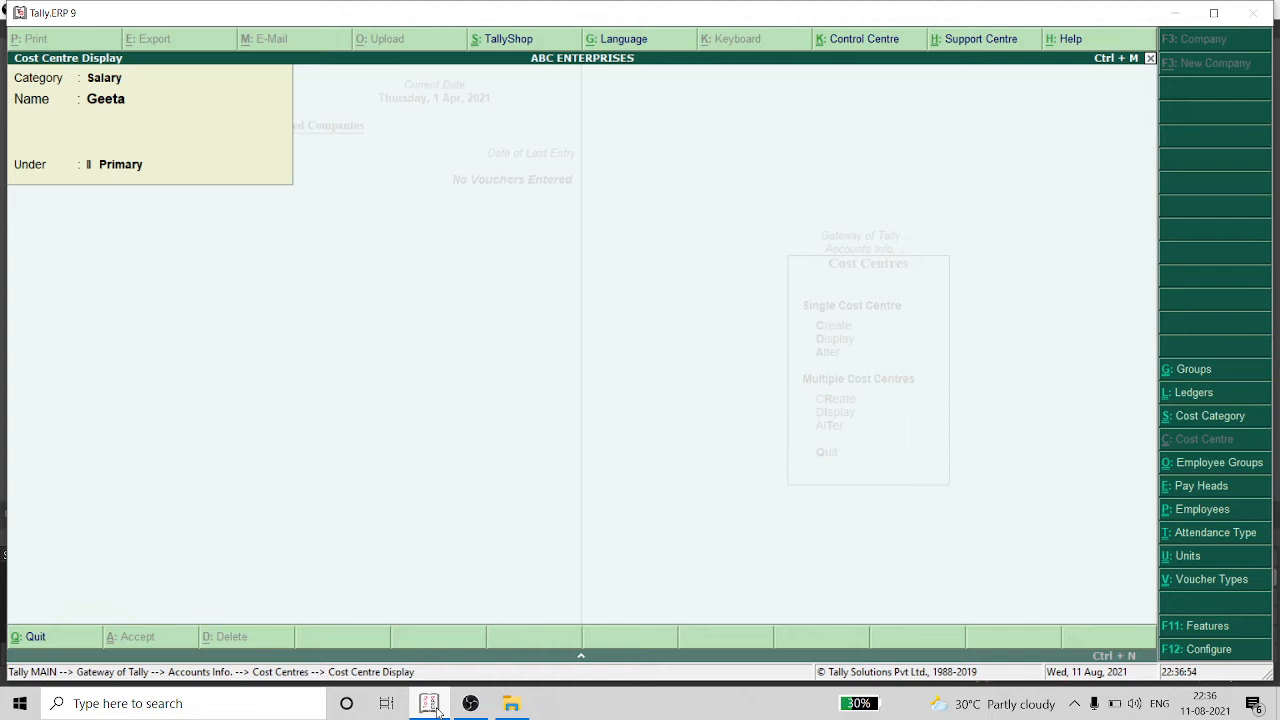
key("Escape")
key("Escape")
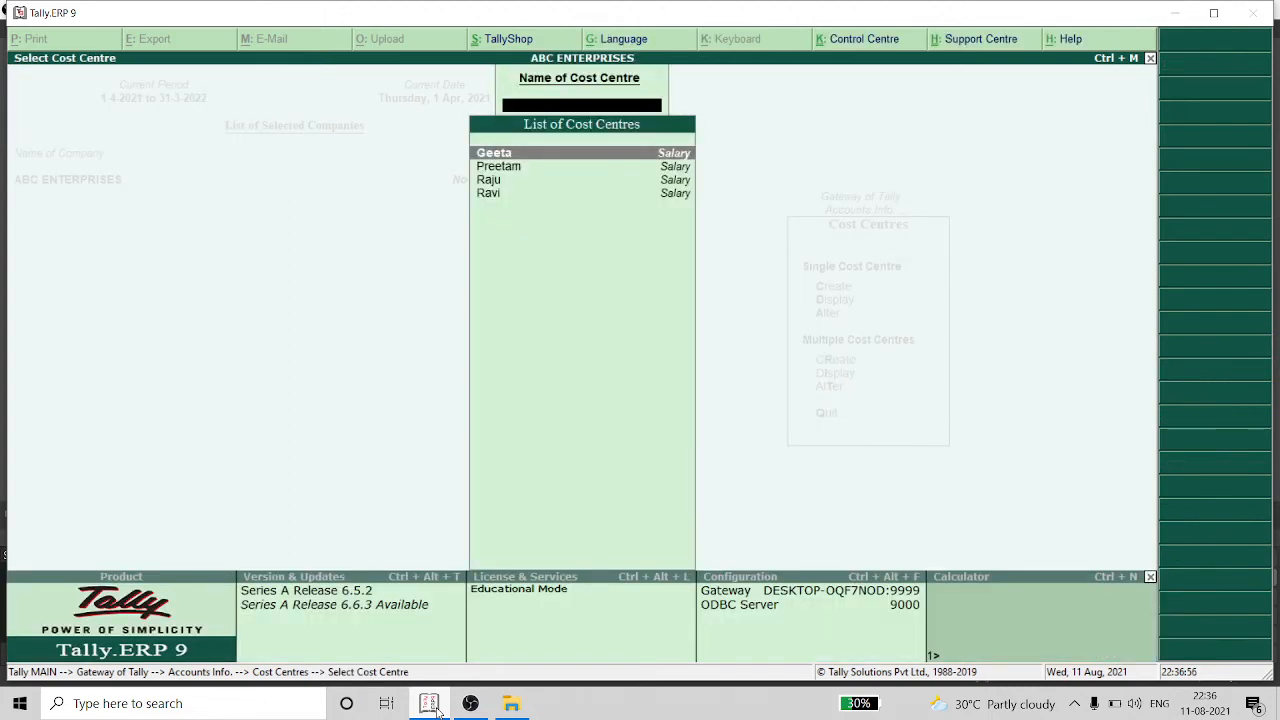
key("Escape")
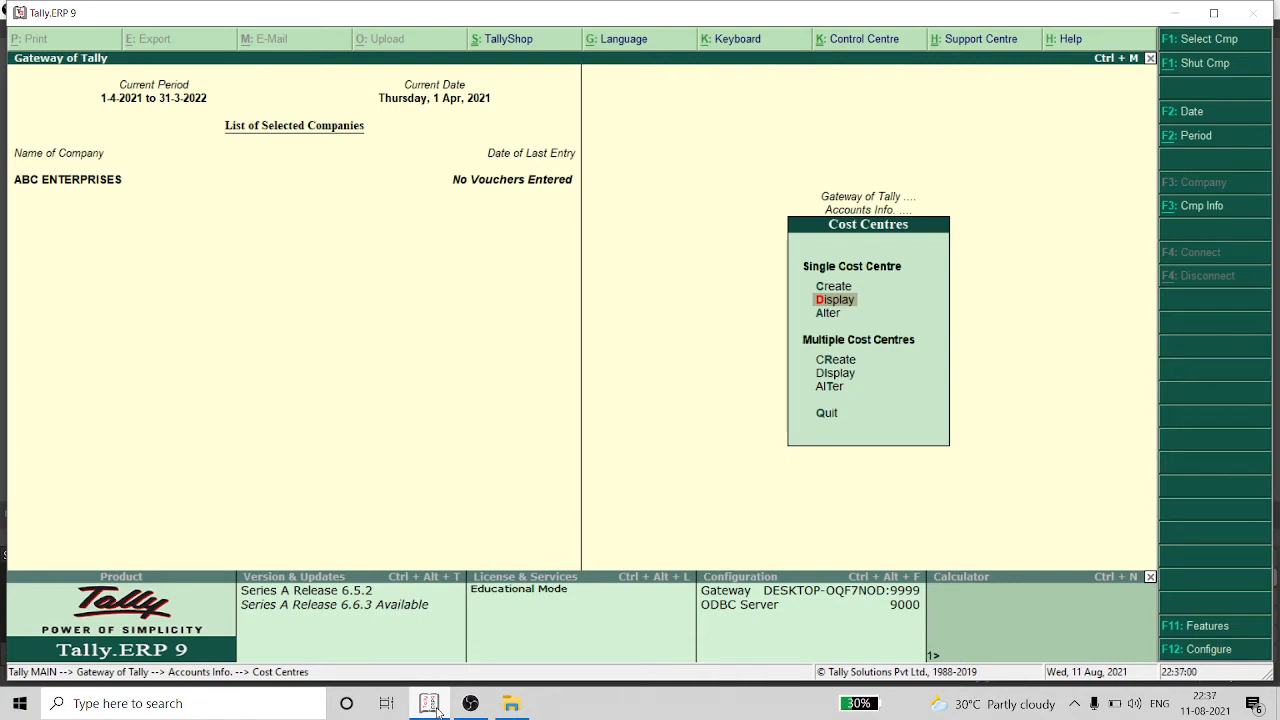
Step: Open the third listed cost centre for alteration and review the available cost categories, keeping Salary
key("Down")
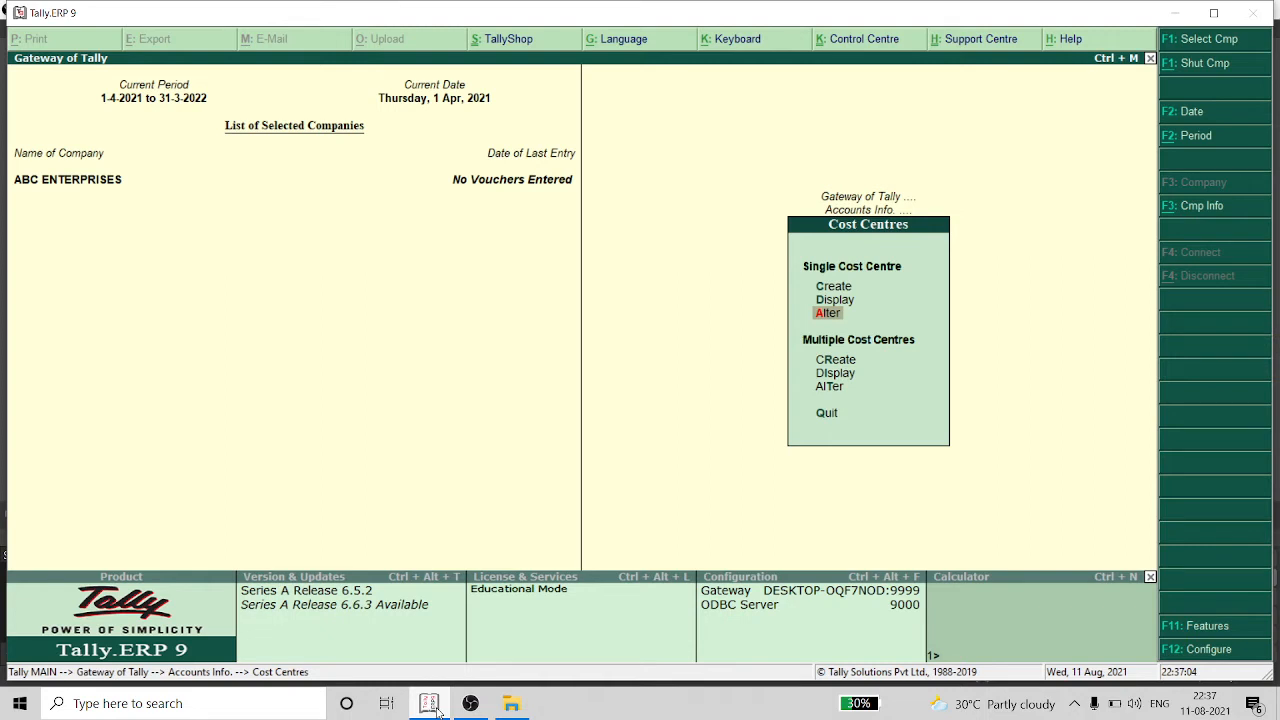
key("Return")
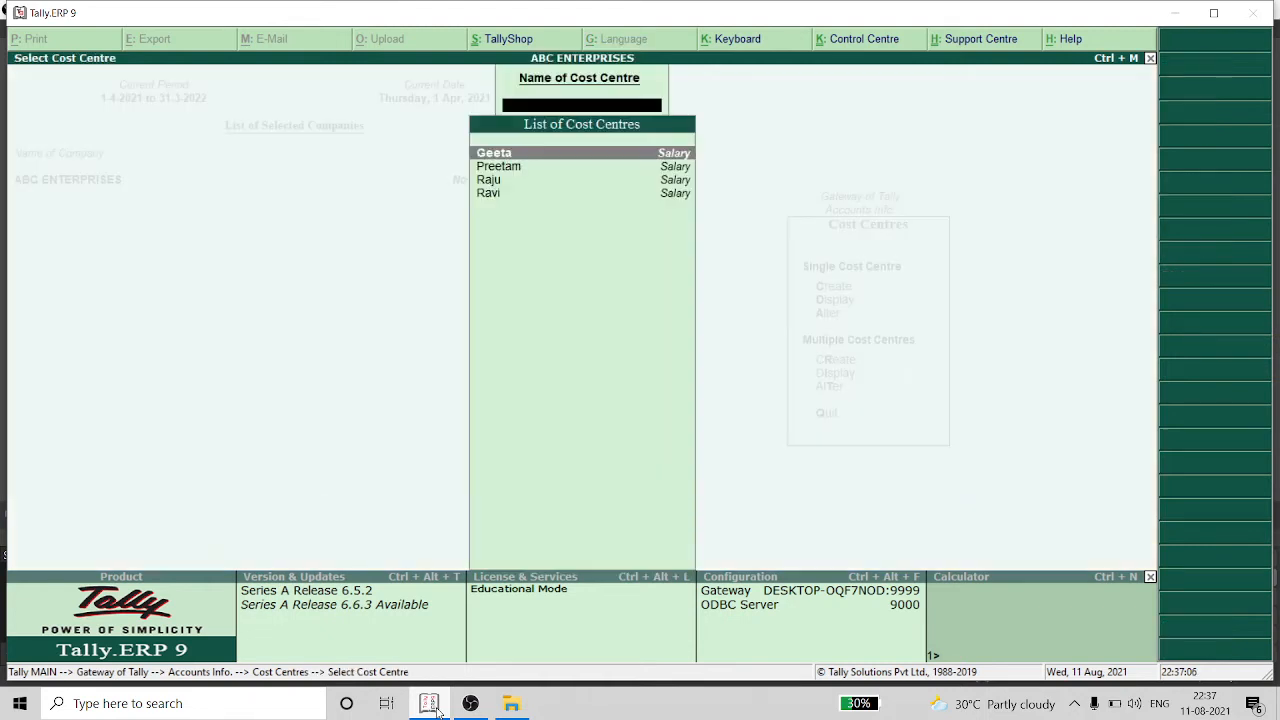
key("Down")
key("Down")
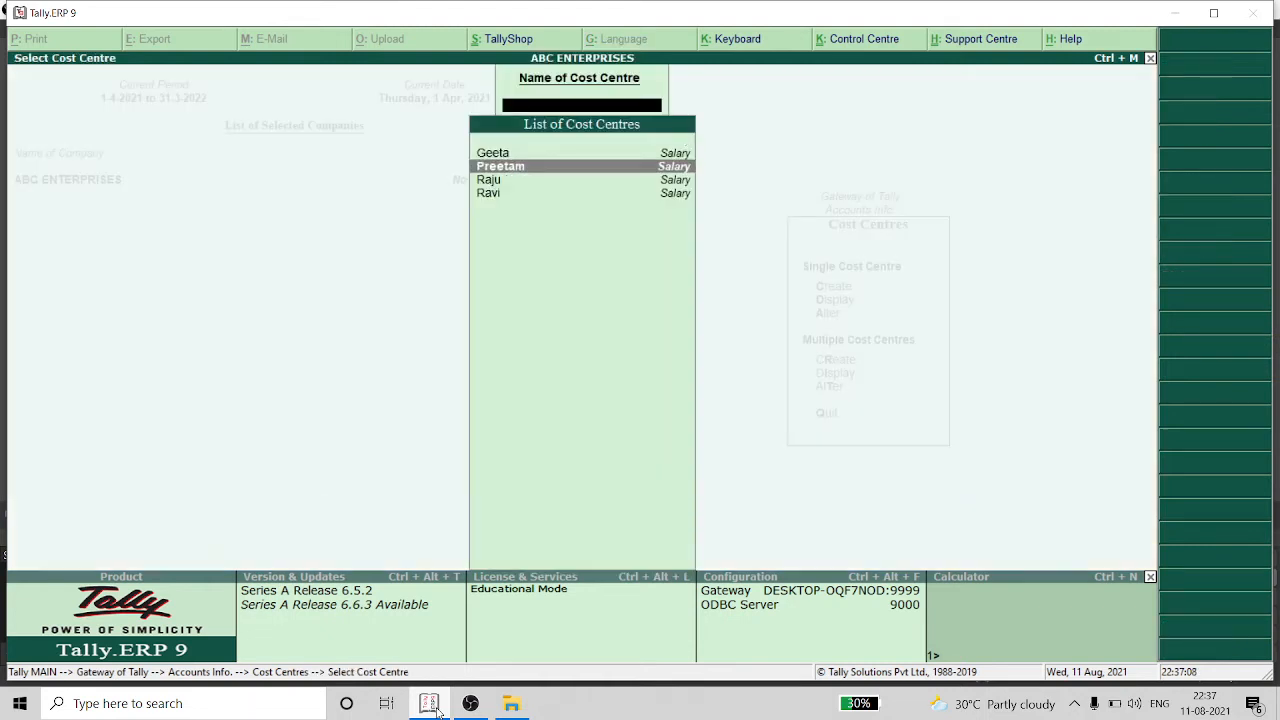
key("Return")
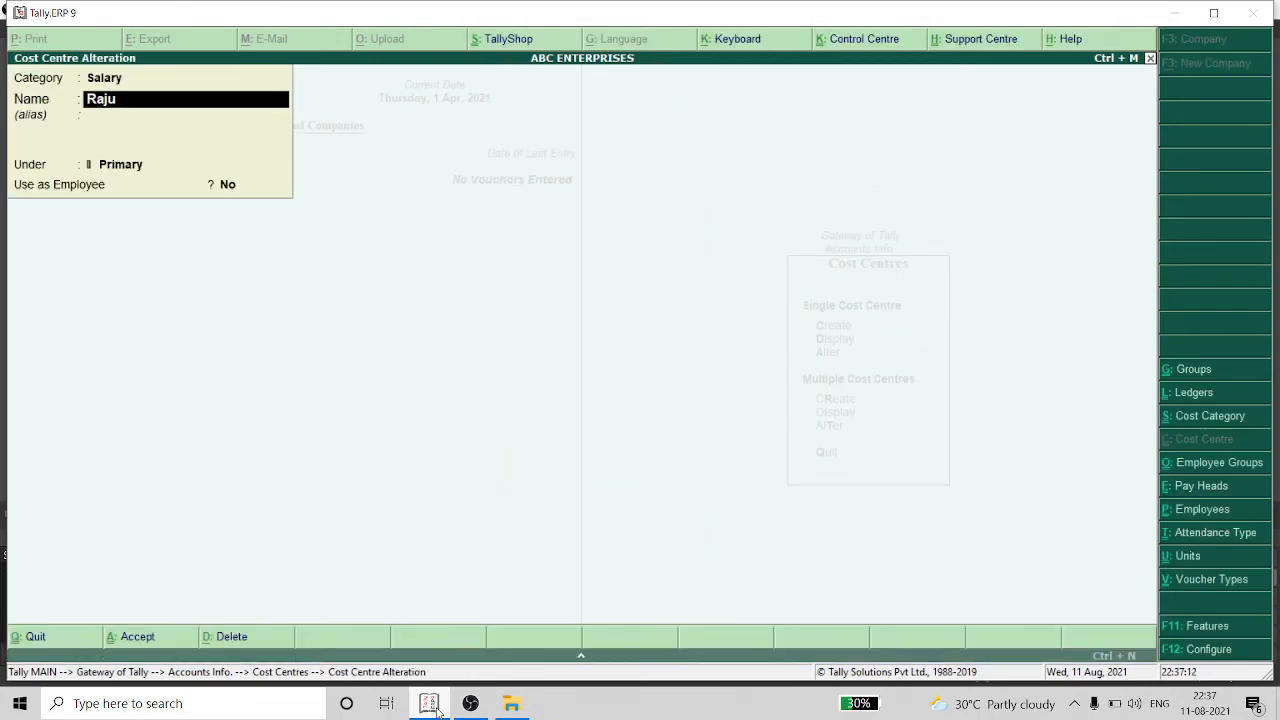
key("Up")
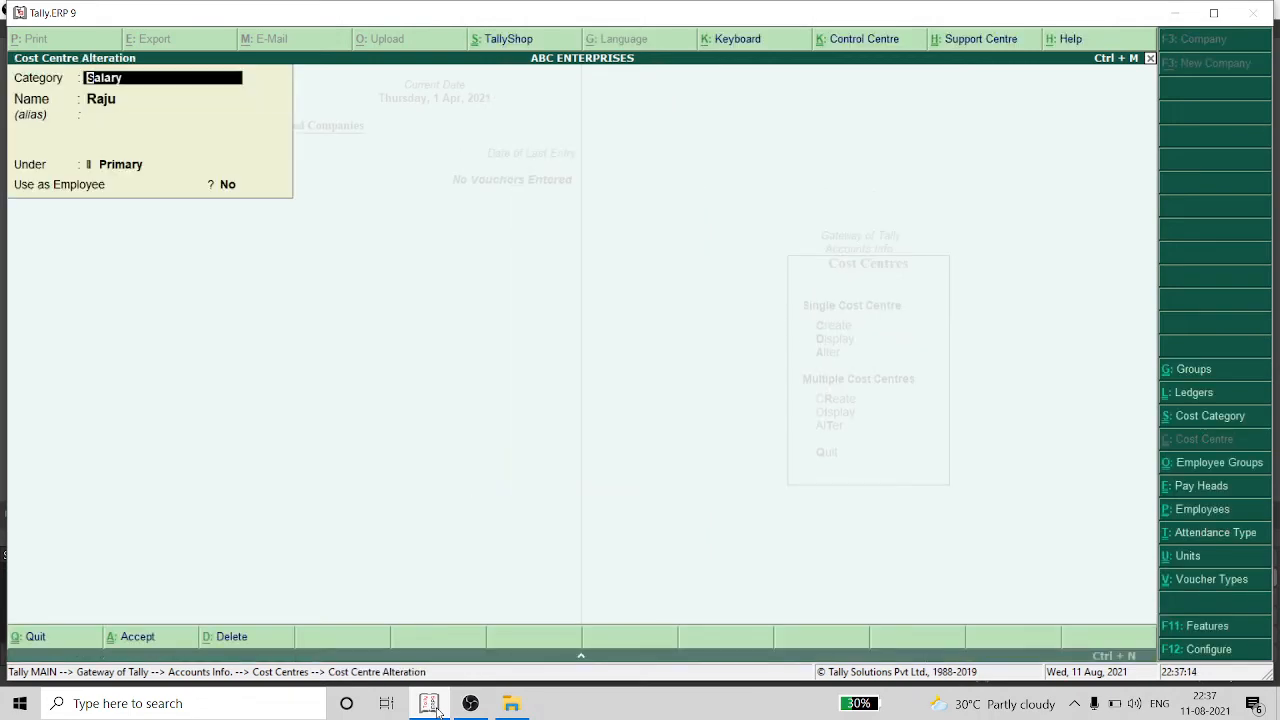
key("Return")
key("Up")
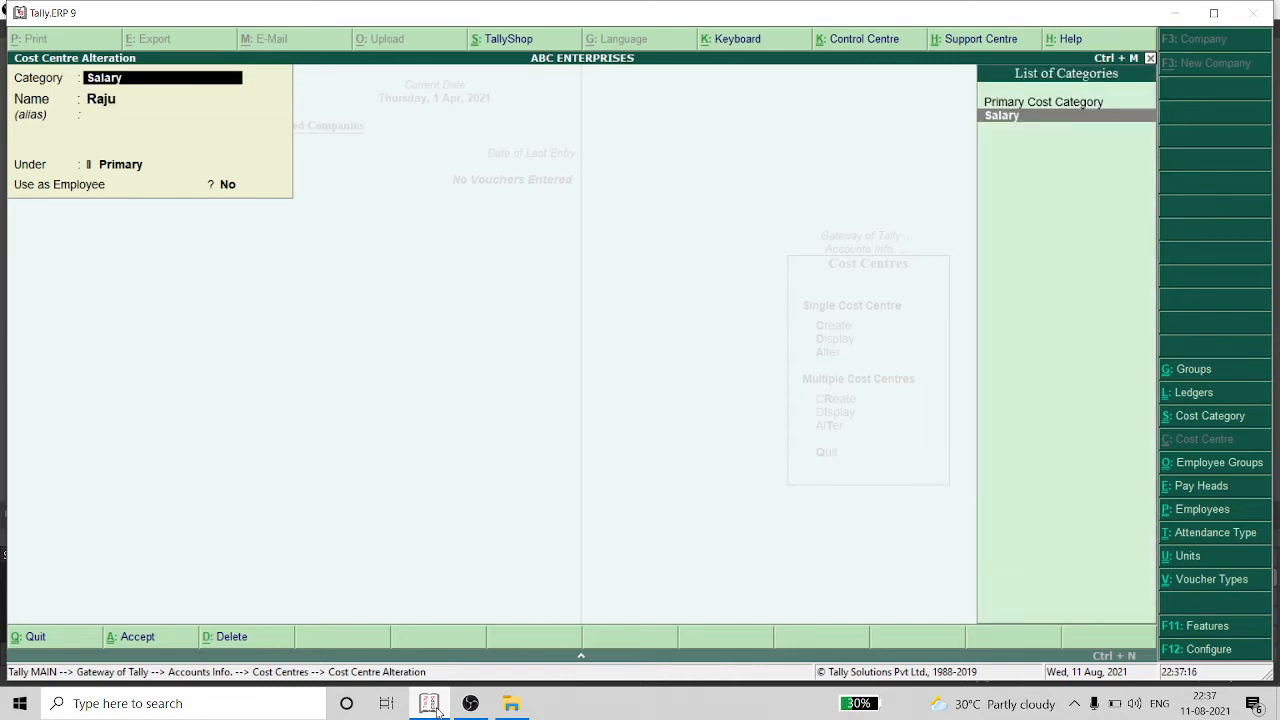
key("Return")
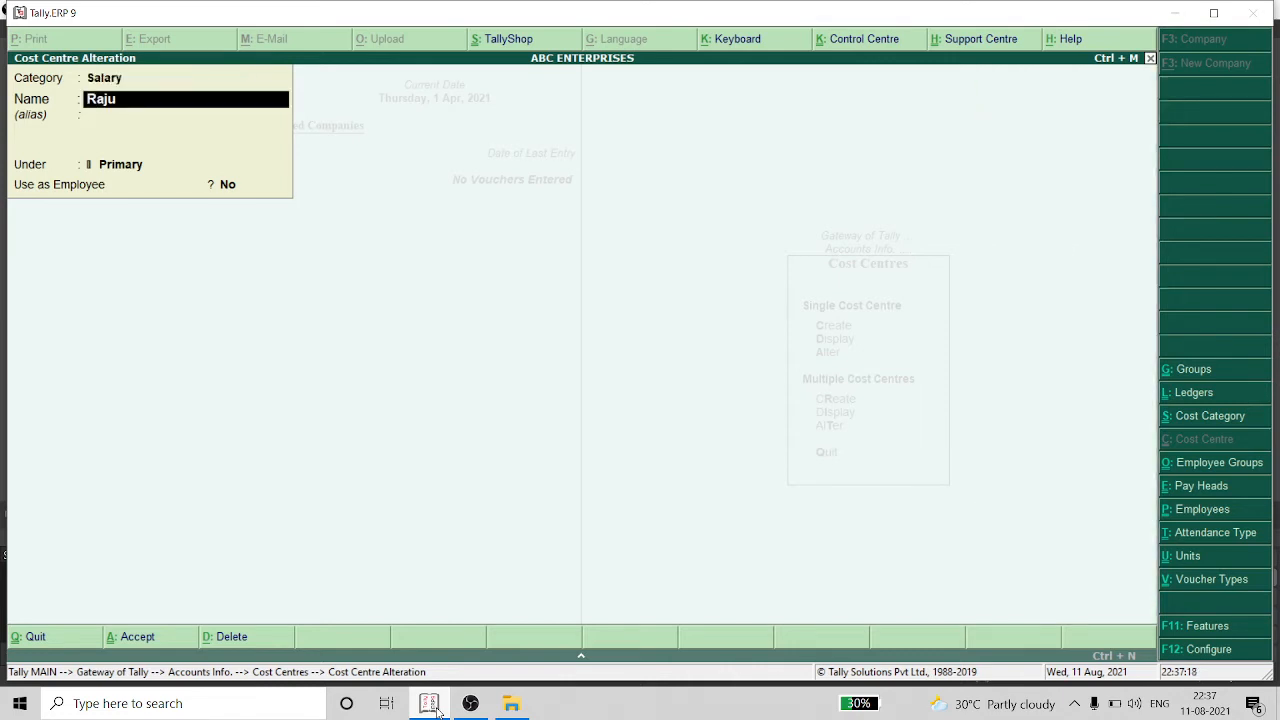
key("Up")
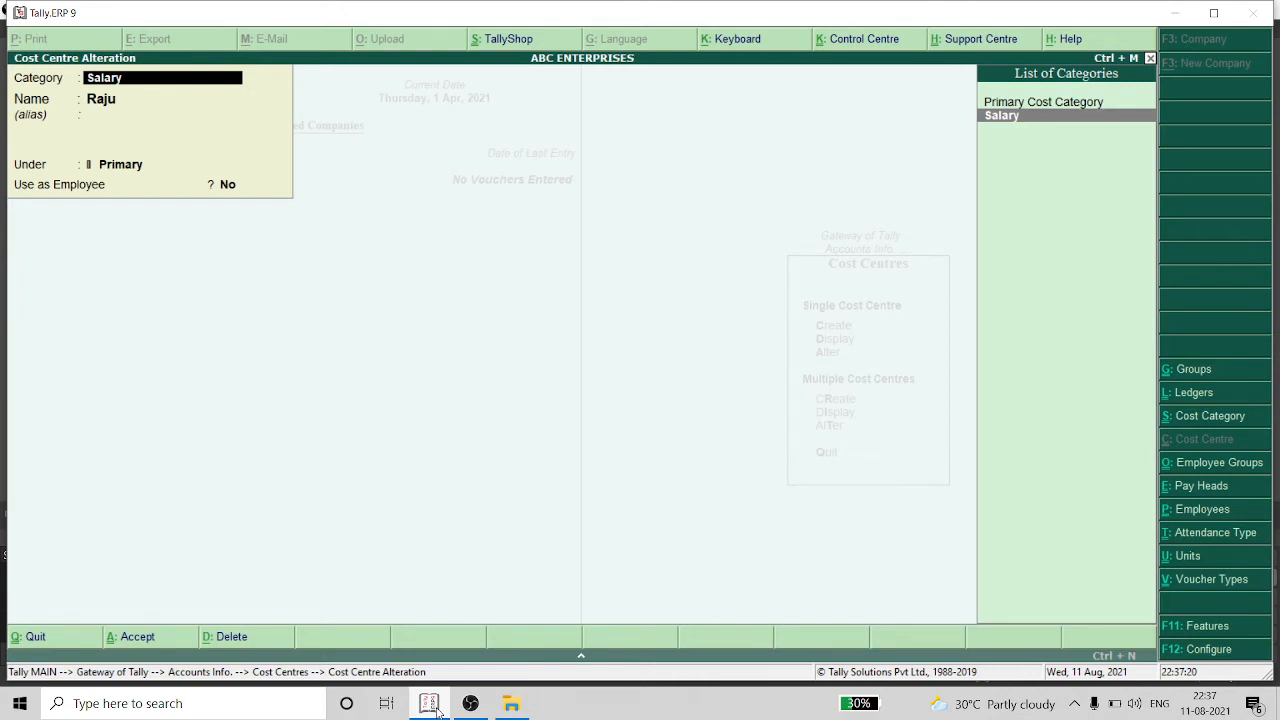
key("Return")
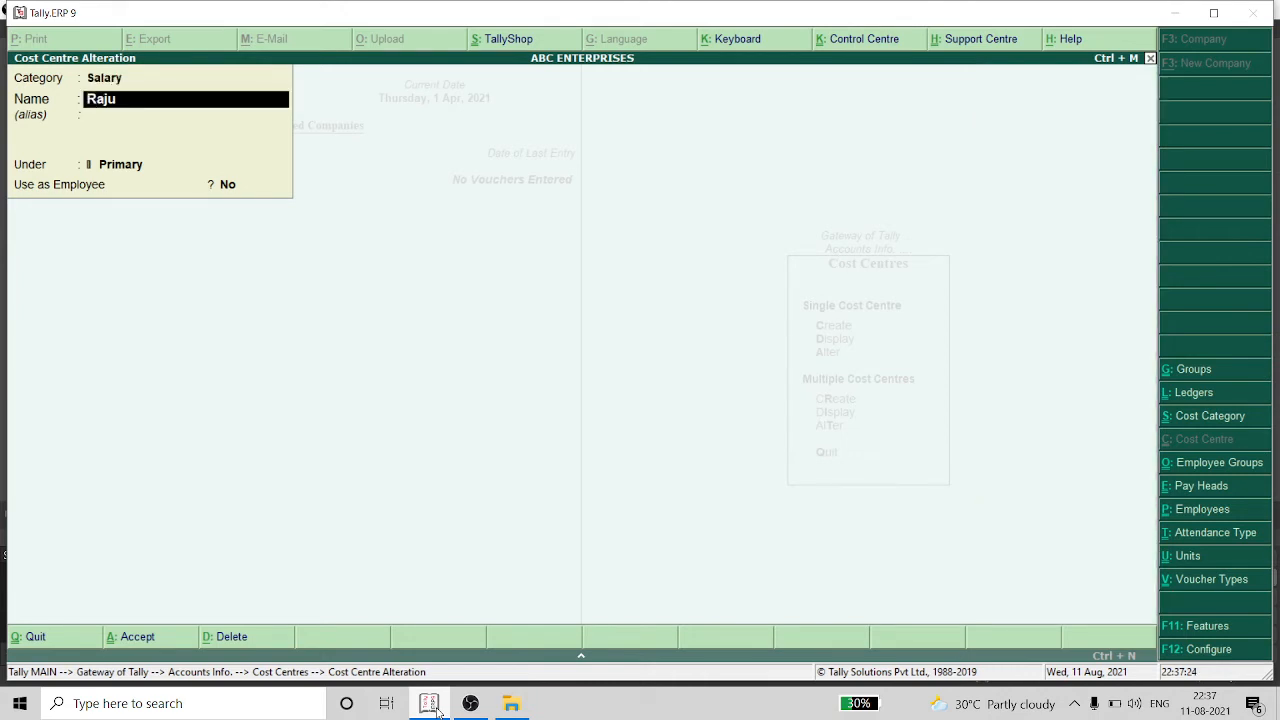
Step: Rename the opened cost centre with a different employee name, keep it under Primary and not used as employee, and accept
key("Right")
key("Right")
key("Right")
key("BackSpace")
key("BackSpace")
key("BackSpace")
key("BackSpace")
type("Ram")
key("Return")
key("Return")
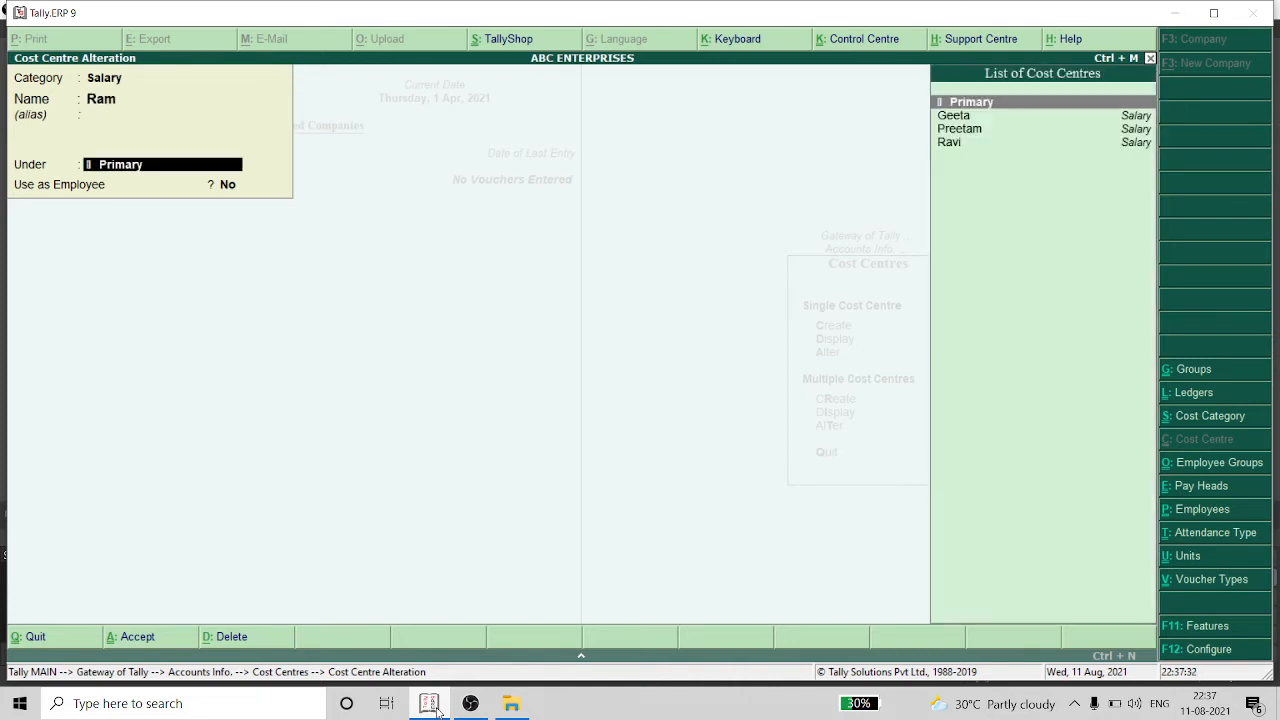
key("Return")
key("Return")
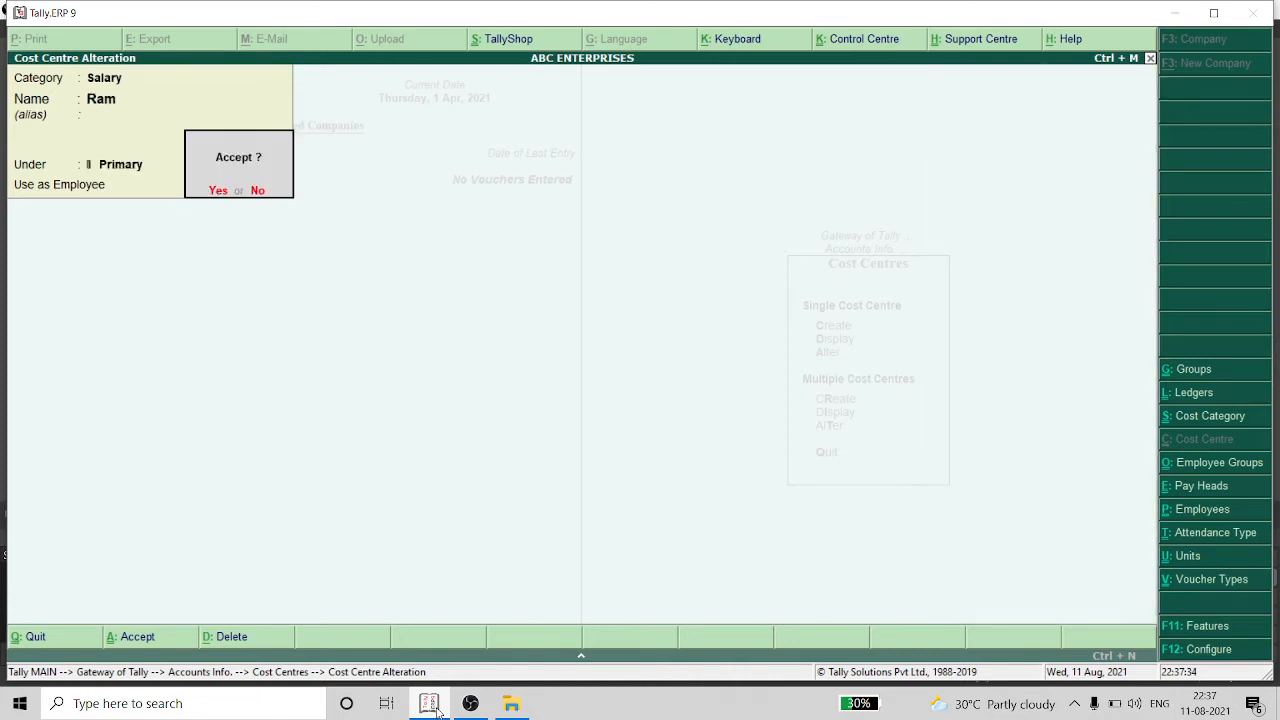
key("Return")
Step: Delete the renamed cost centre, the third in the list, and go back to the Gateway of Tally
key("Down")
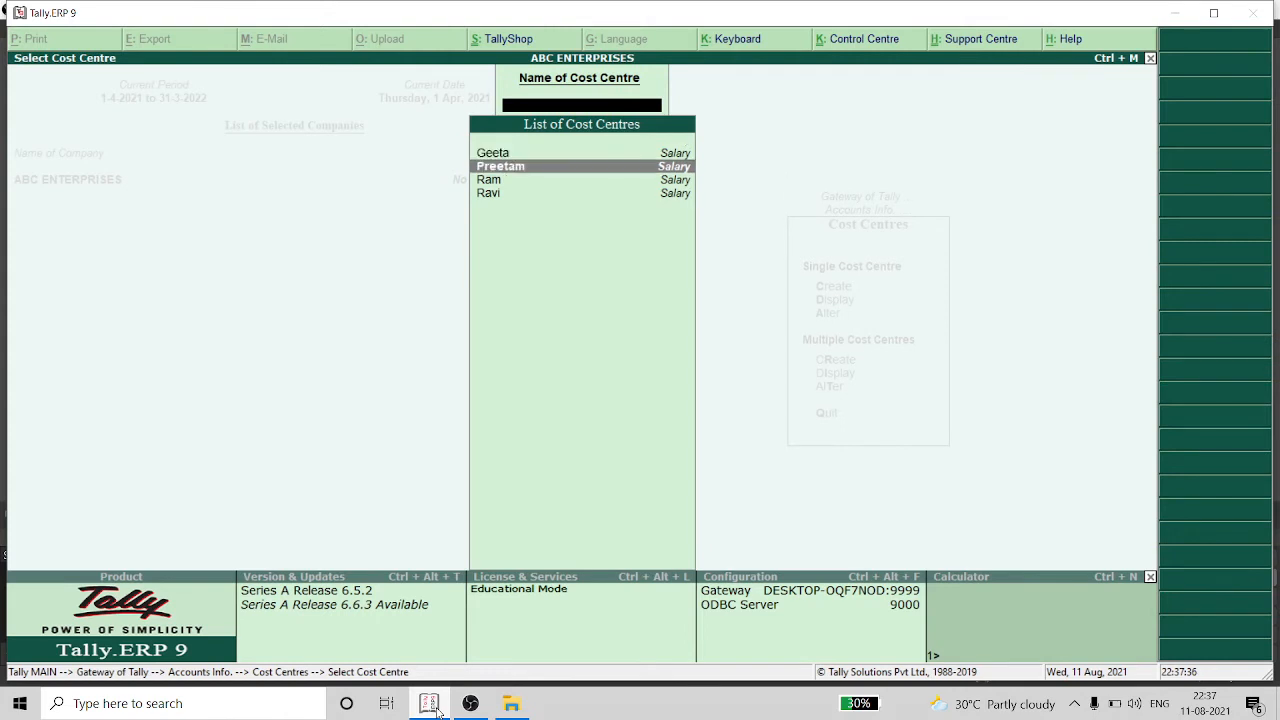
key("Down")
key("Return")
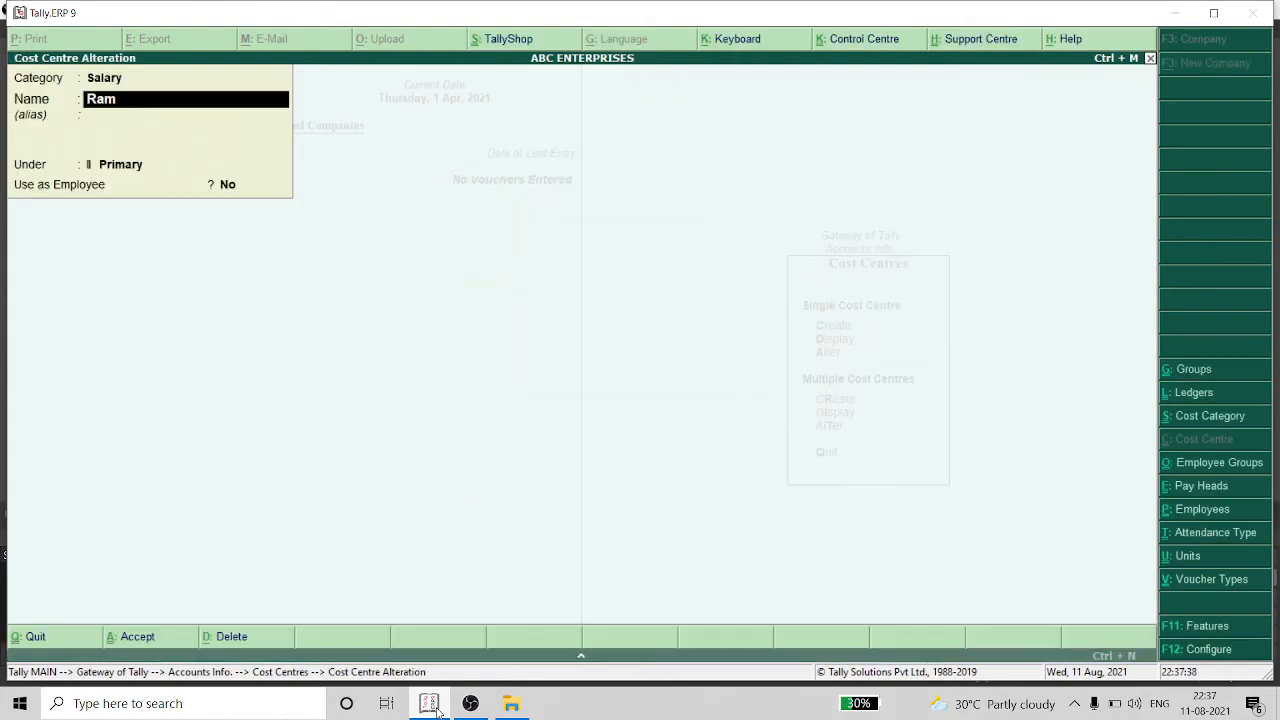
key("alt+d")
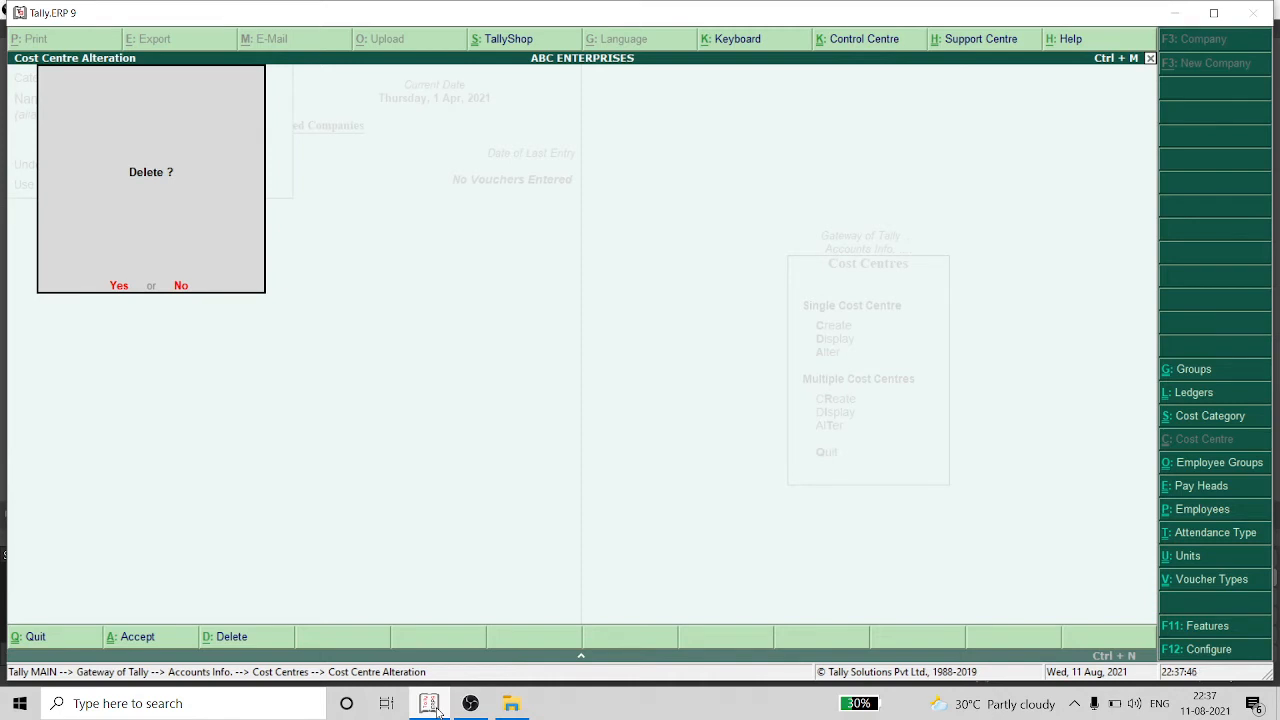
key("y")
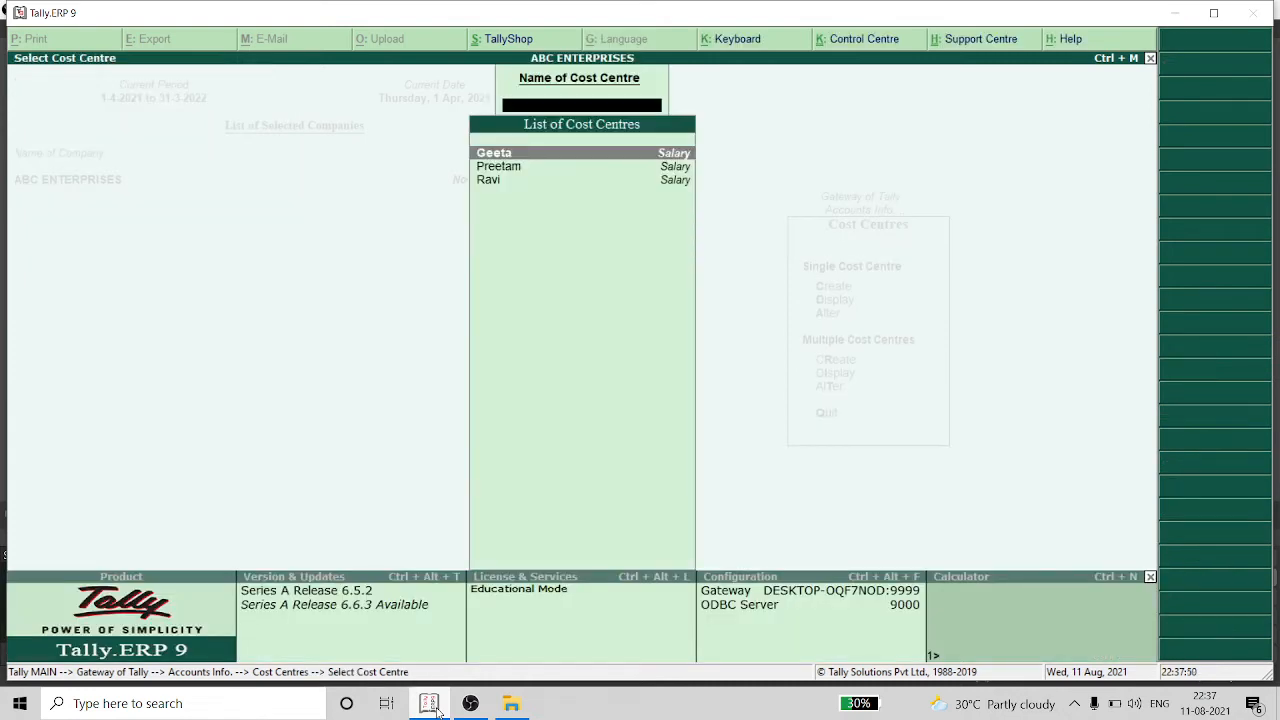
key("Escape")
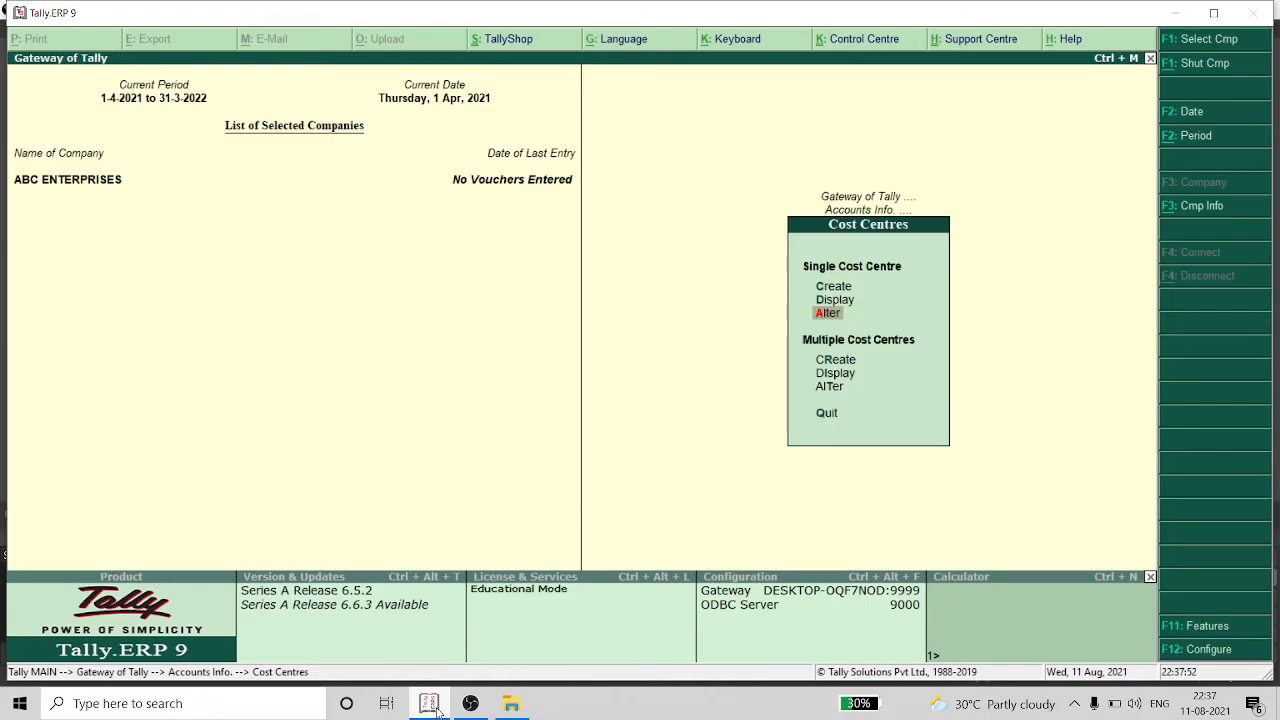
key("Escape")
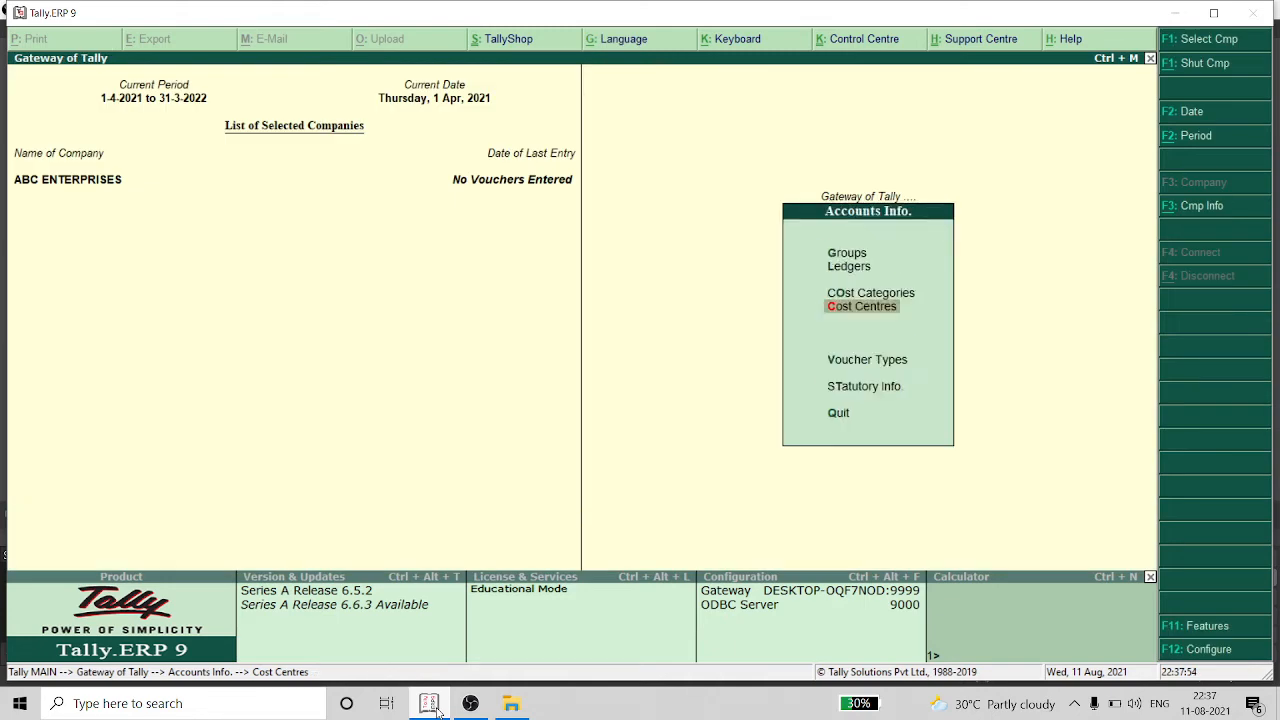
key("Escape")
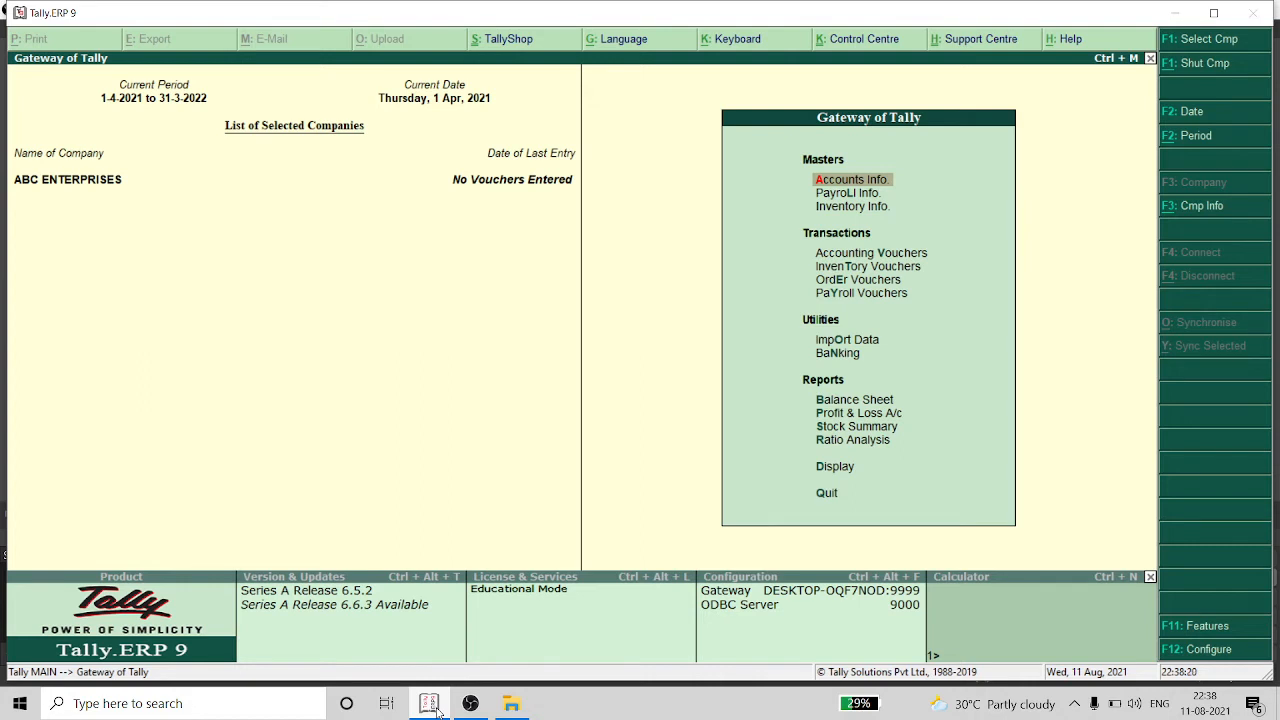
Step: Open accounting voucher creation with a new Payment voucher
key("Down")
key("Down")
key("Down")
key("Down")
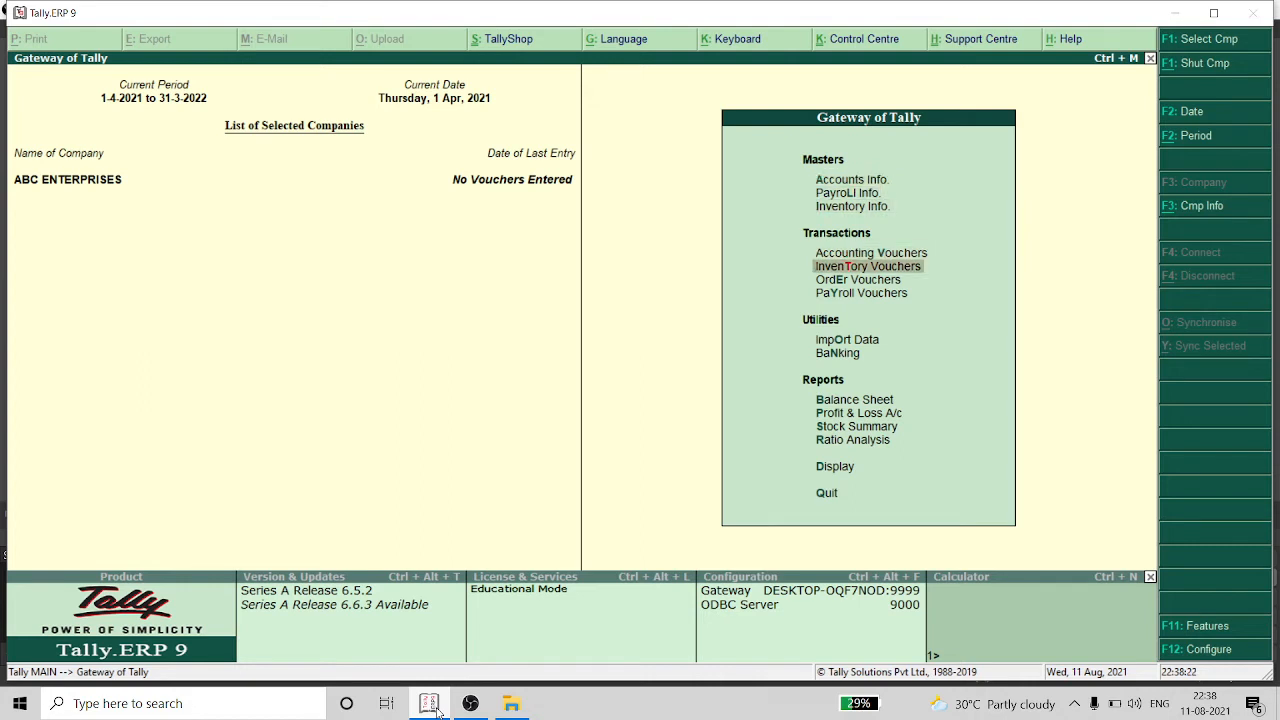
key("Up")
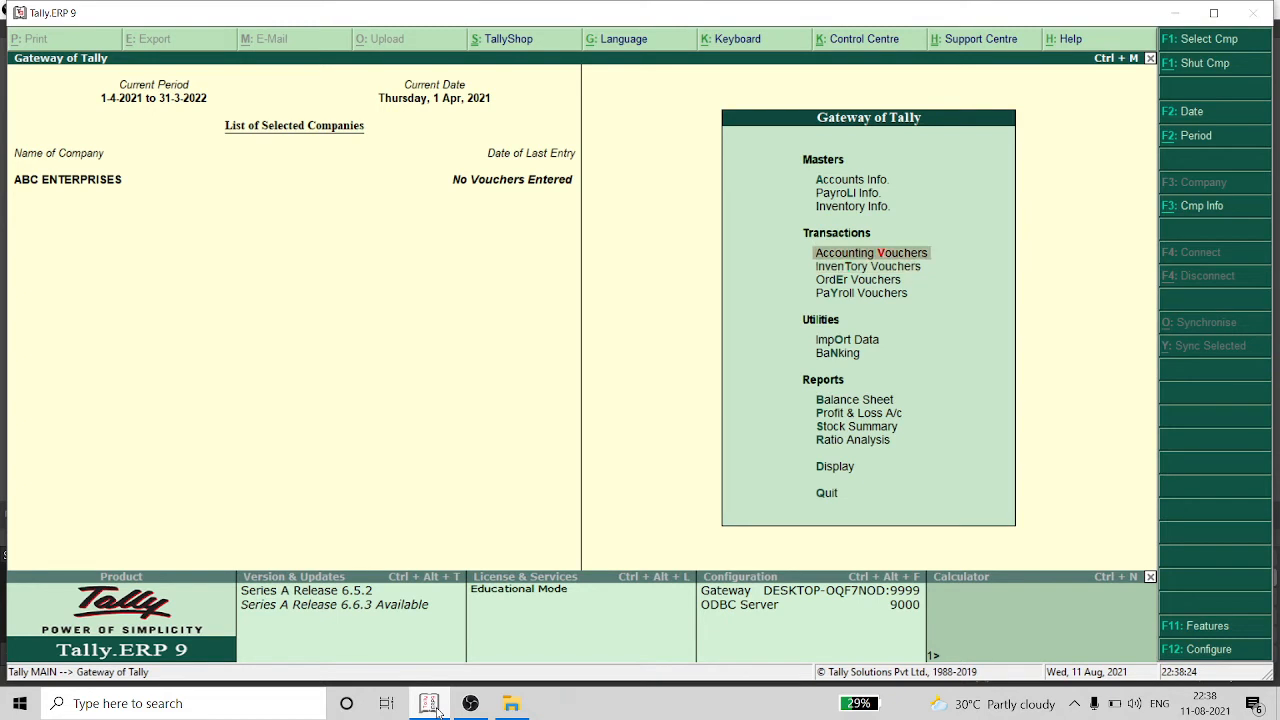
key("Return")
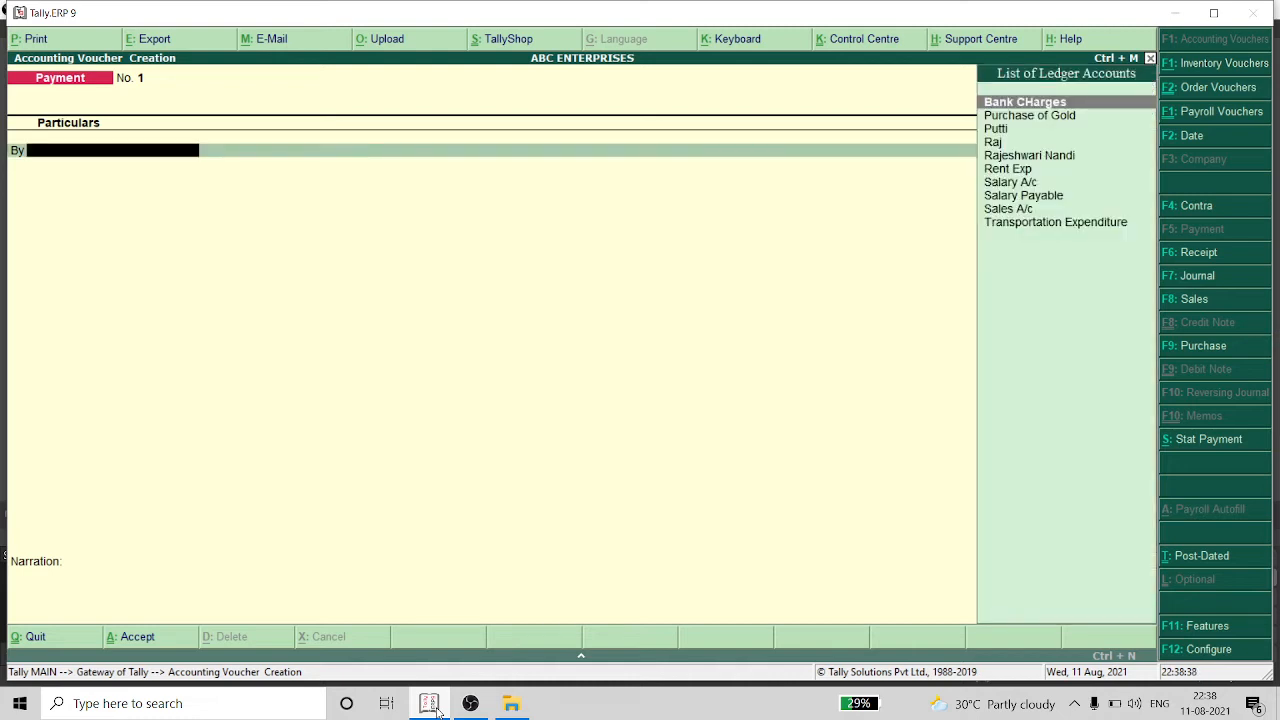
Step: Debit the Salary A/c ledger with 60000 in the payment voucher, opening its cost centre allocations
key("Down")
key("Down")
key("Down")
key("Down")
key("Down")
key("Down")
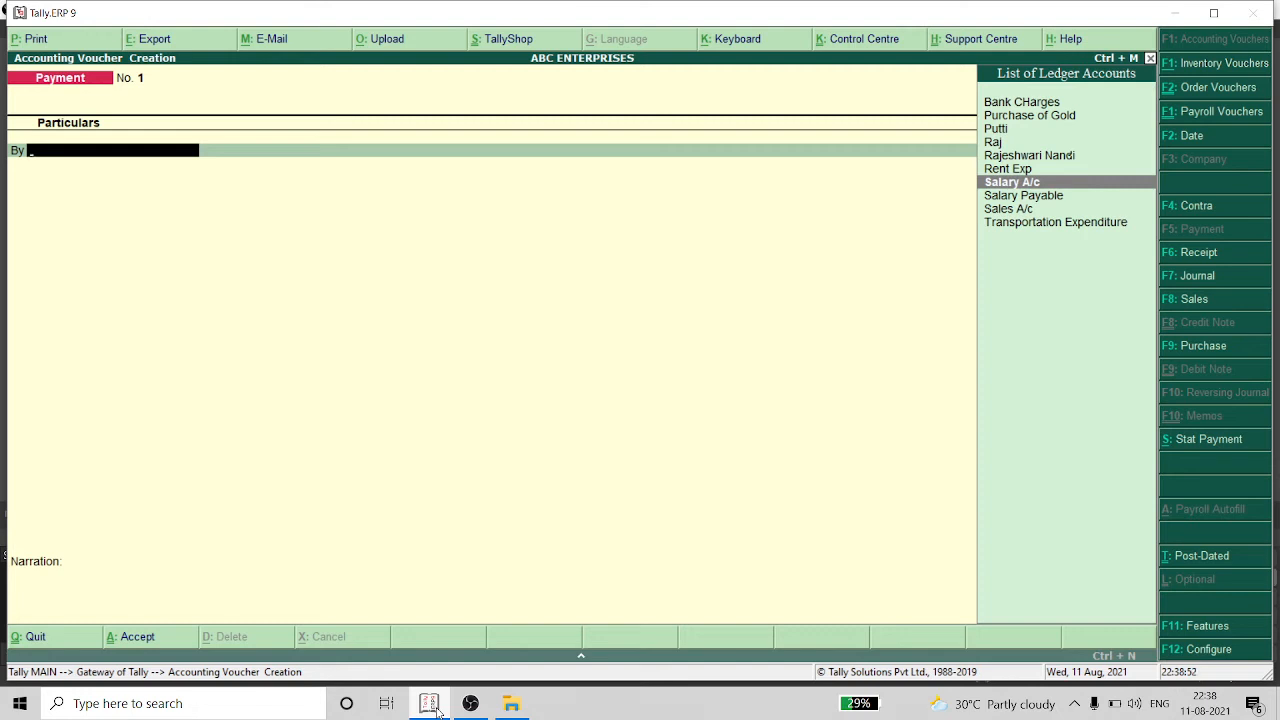
key("Return")
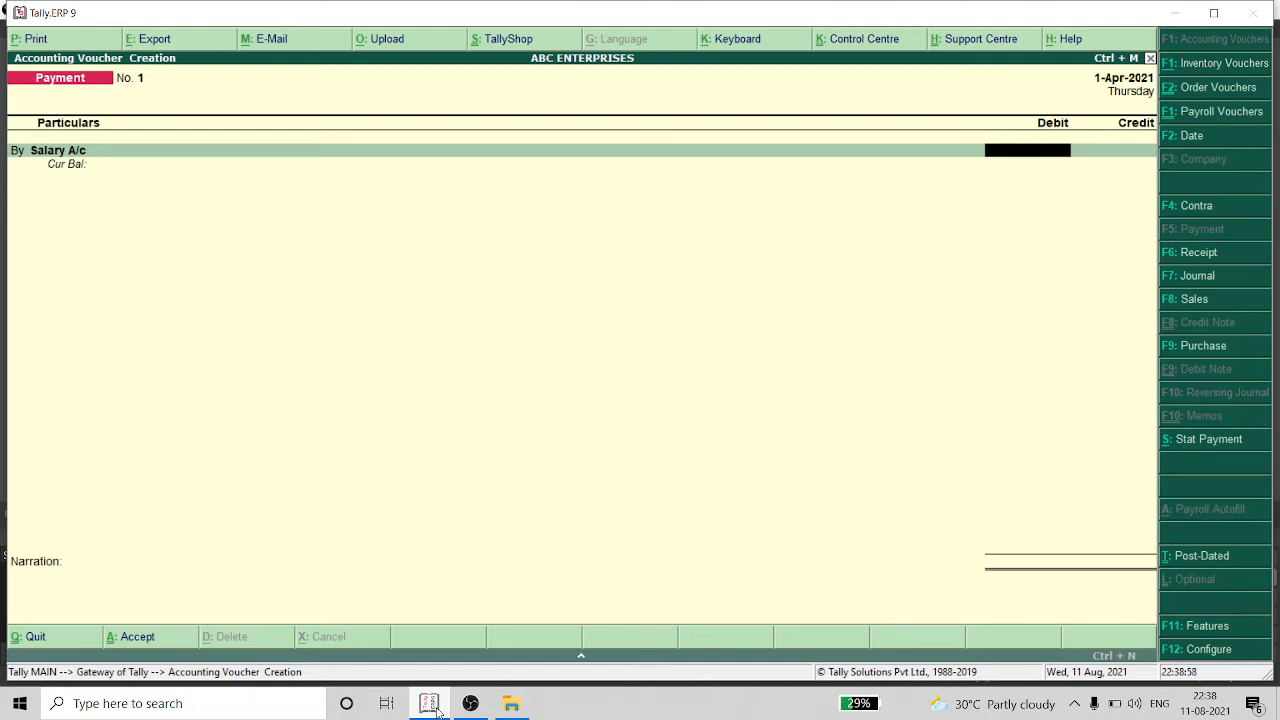
type("60000")
key("Return")
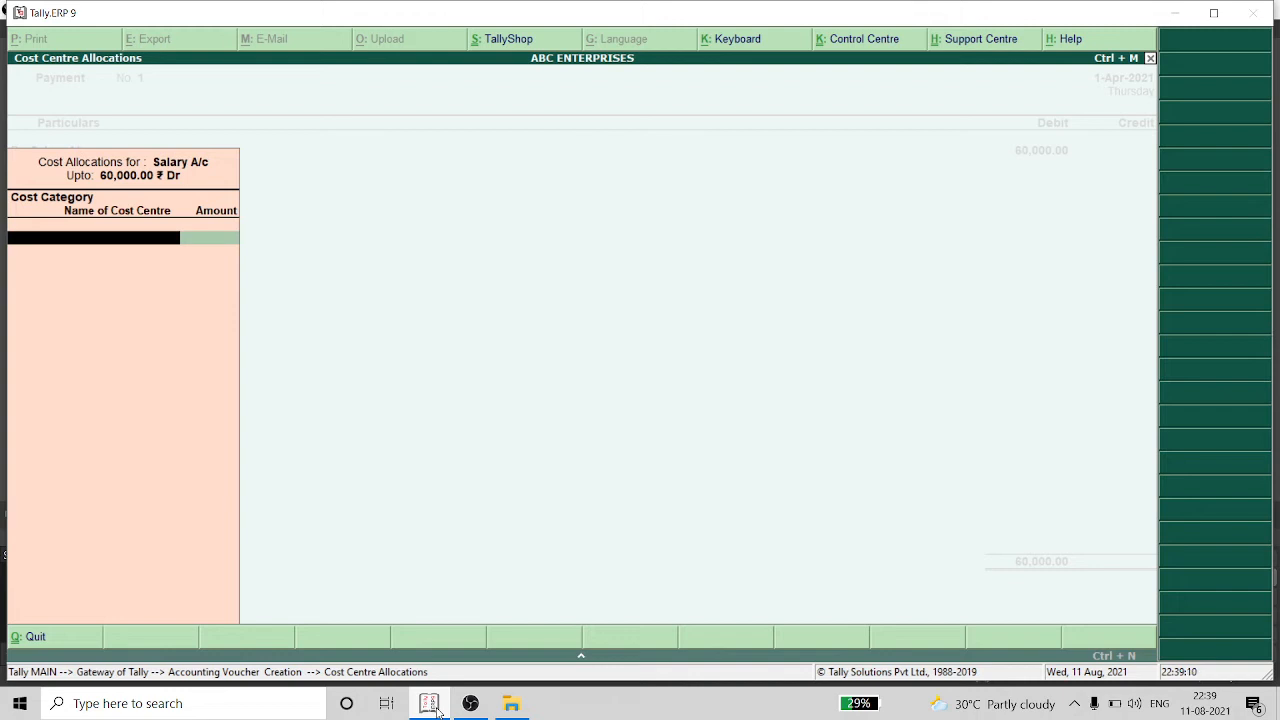
Step: Try to create a secondary cost category named Salary from within the Salary A/c cost allocations
key("Return")
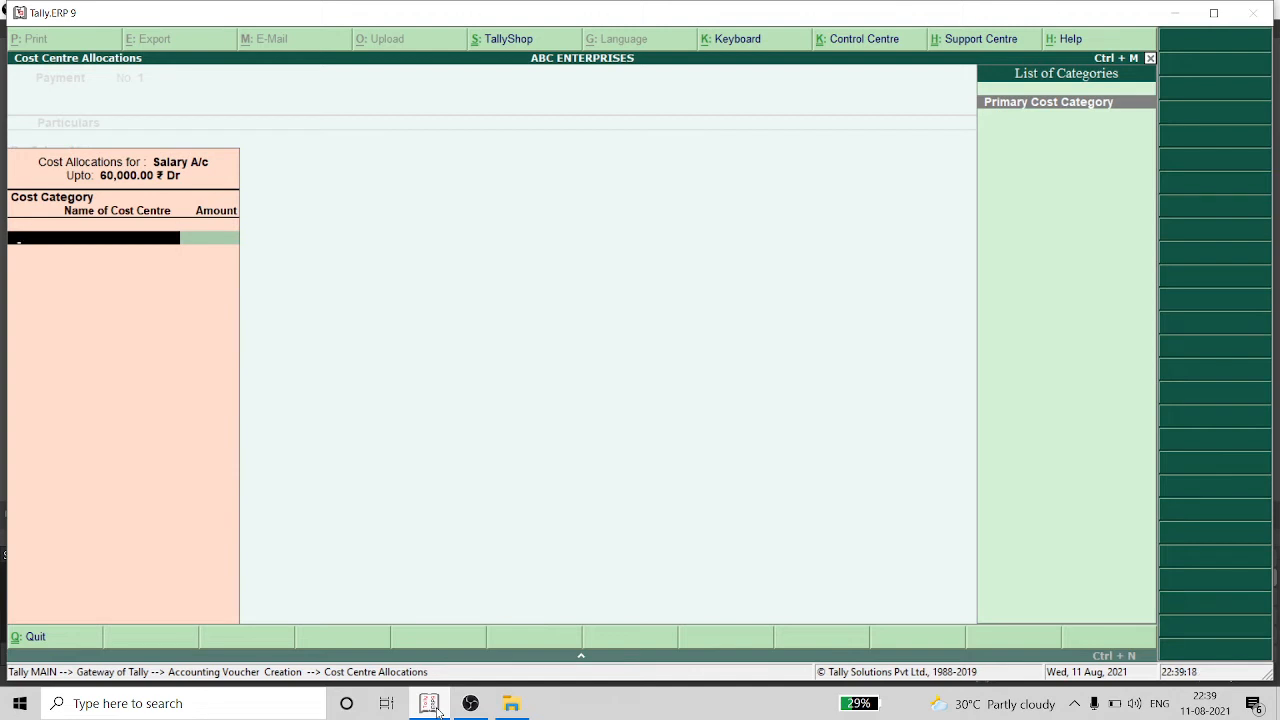
key("alt+c")
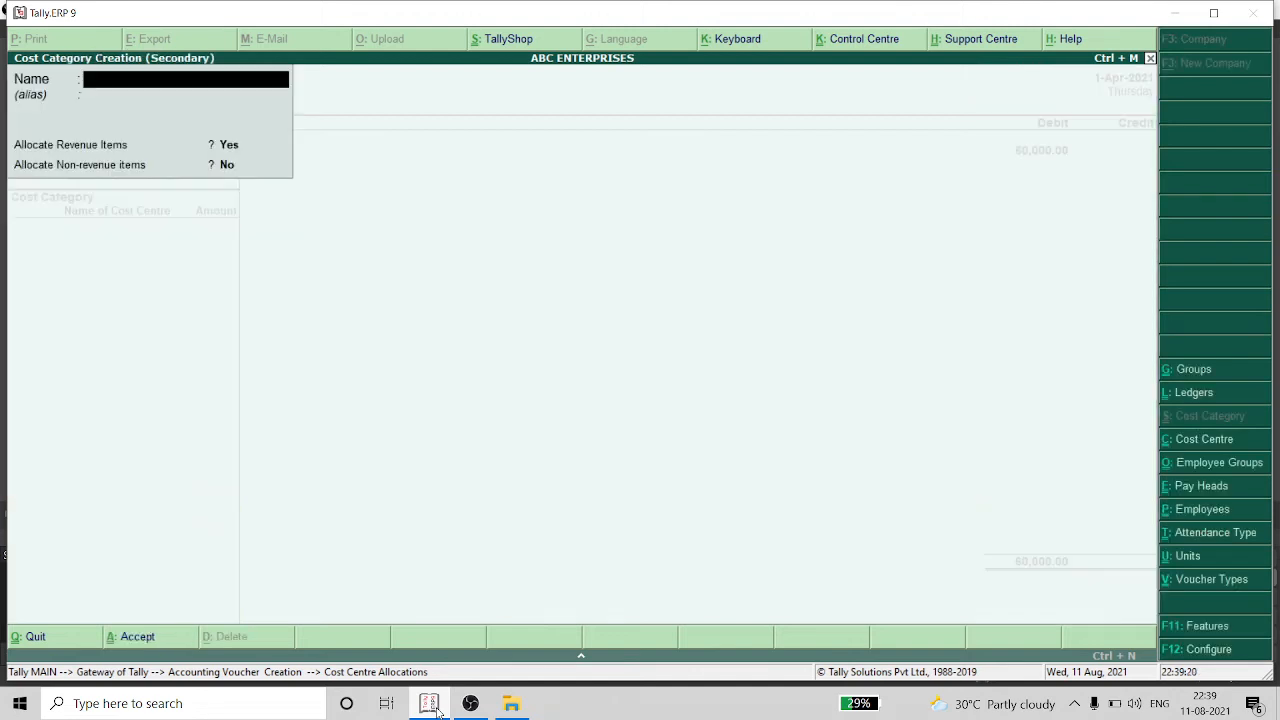
type("Salary")
key("Return")
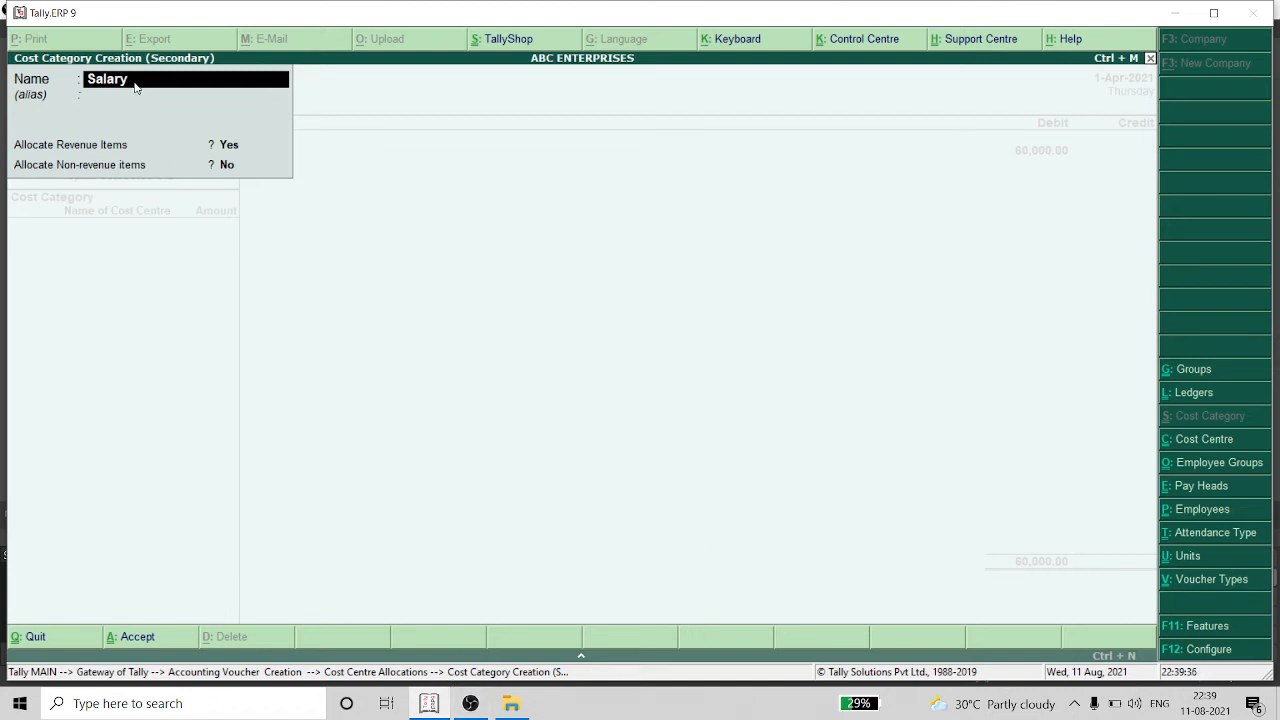
key("BackSpace")
key("Escape")
key("y")
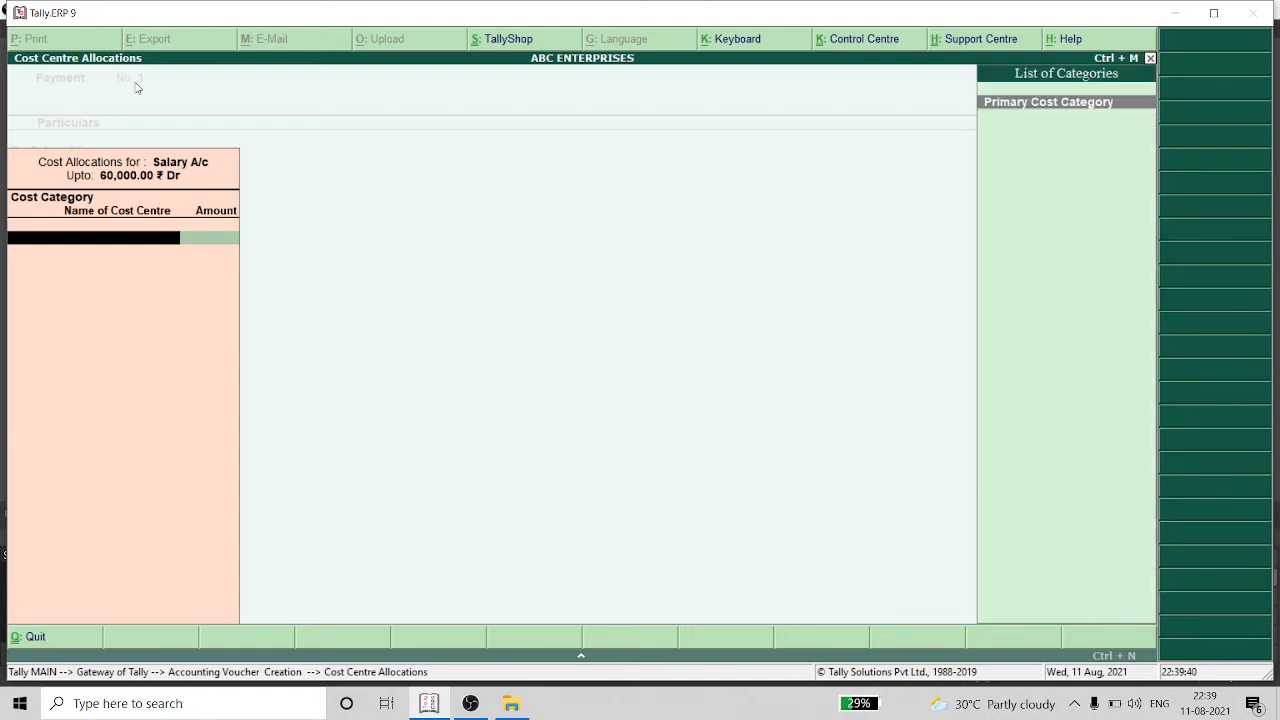
Step: Reopen the Salary A/c cost allocations and try entering S as the cost category, then cancel the allocation
key("Escape")
key("y")
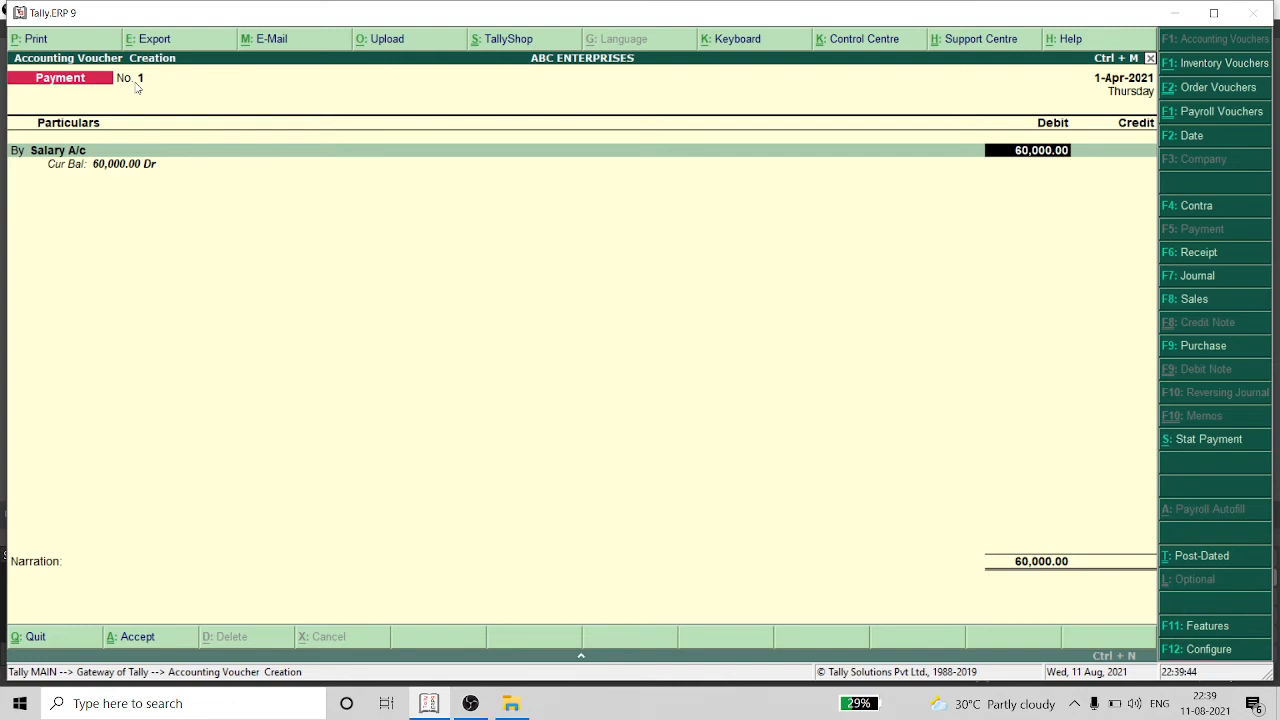
key("Return")
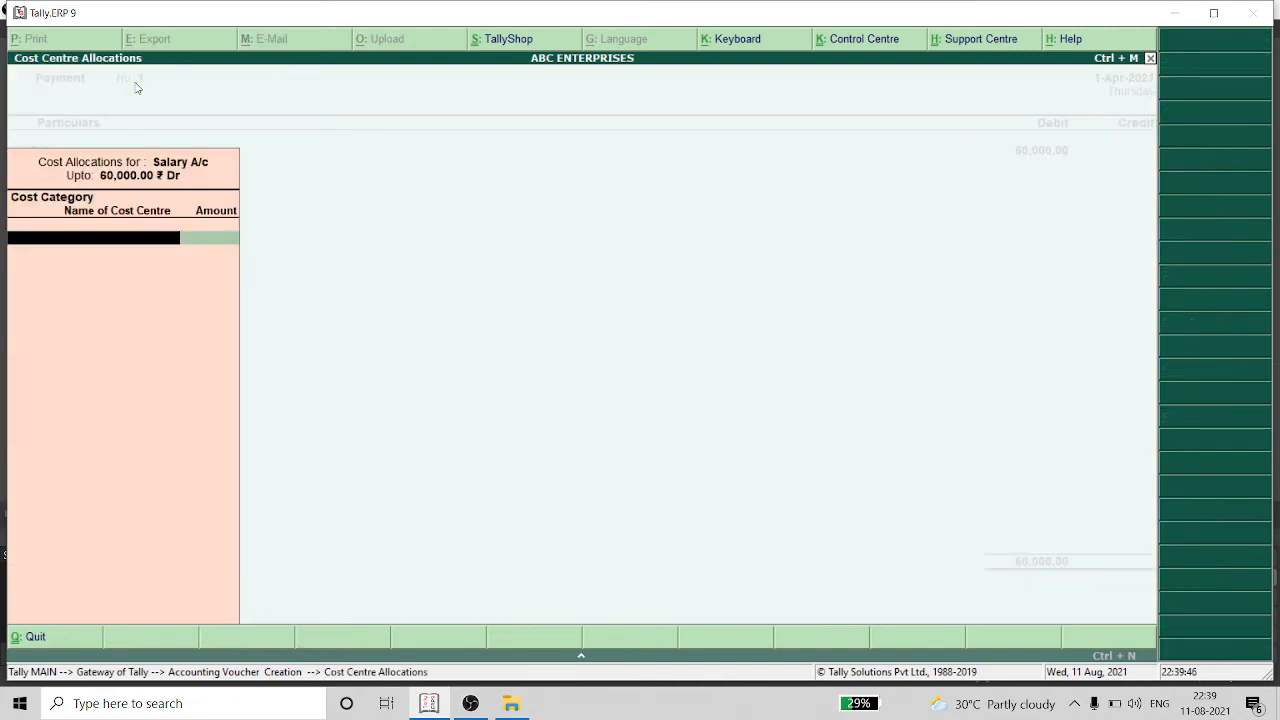
type("S")
key("Return")
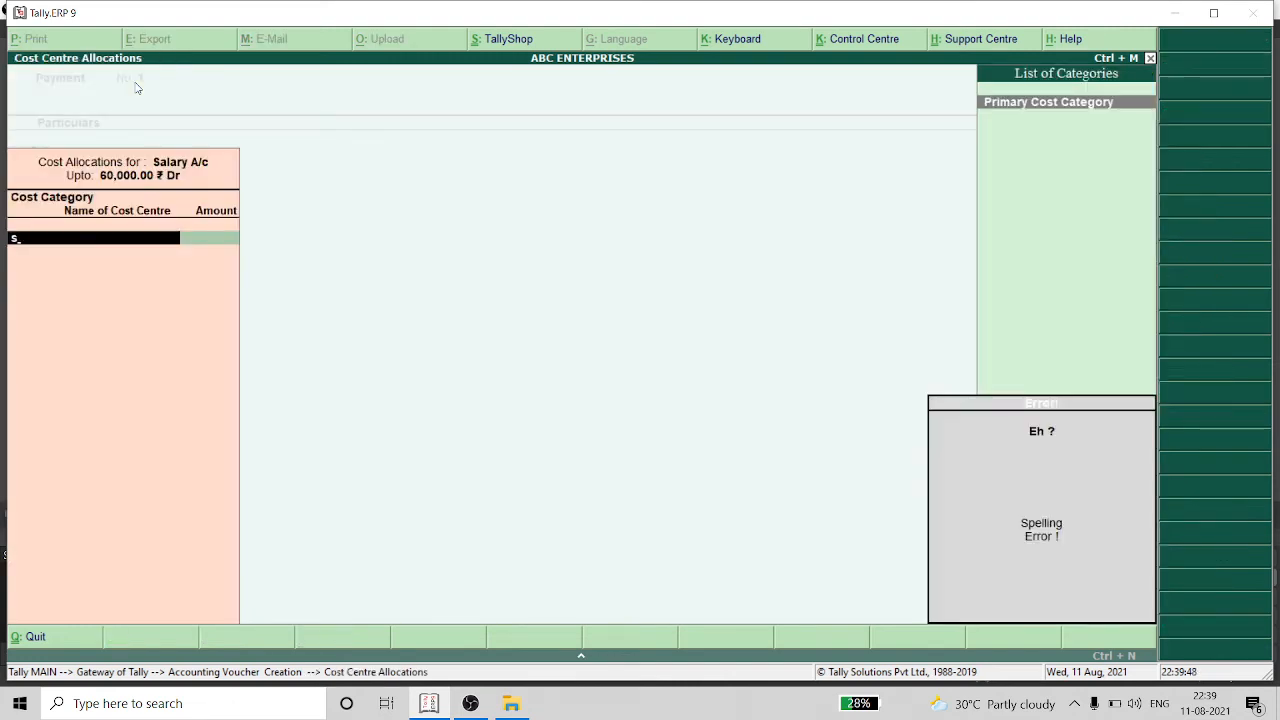
key("Escape")
key("Escape")
key("y")
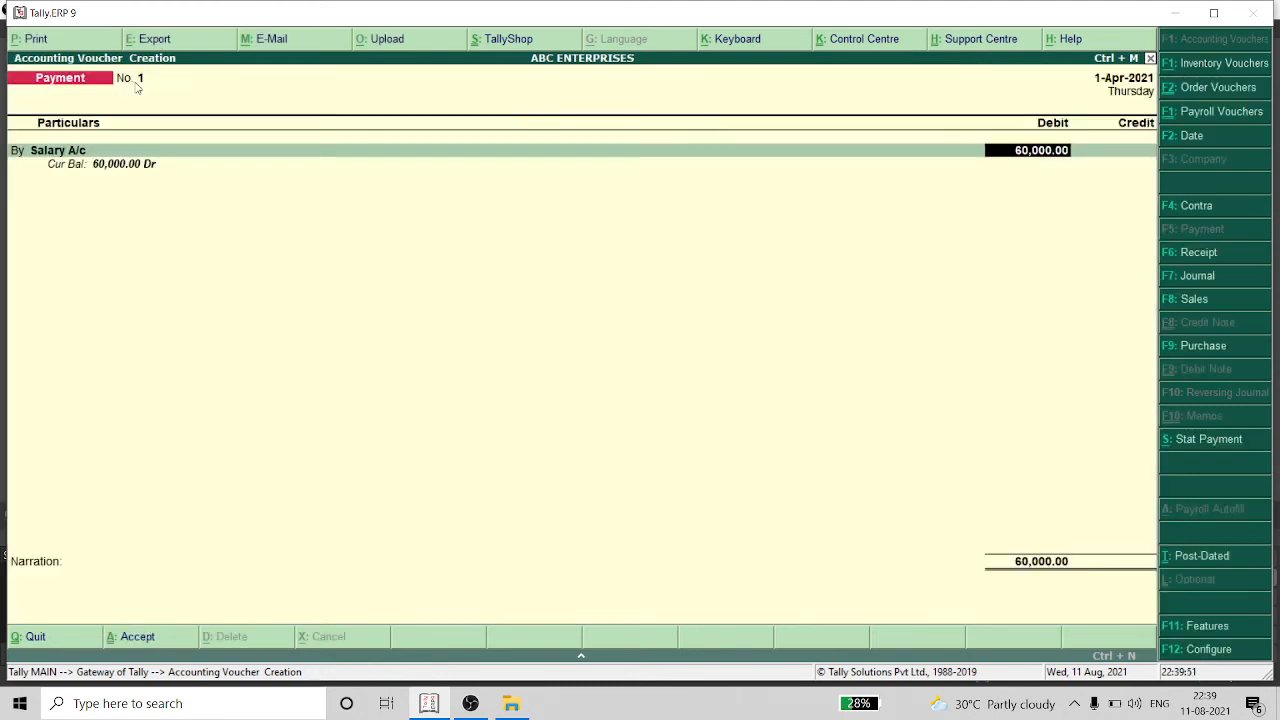
Step: Discard the unfinished payment voucher and return to the Gateway of Tally
key("Escape")
key("y")
key("Escape")
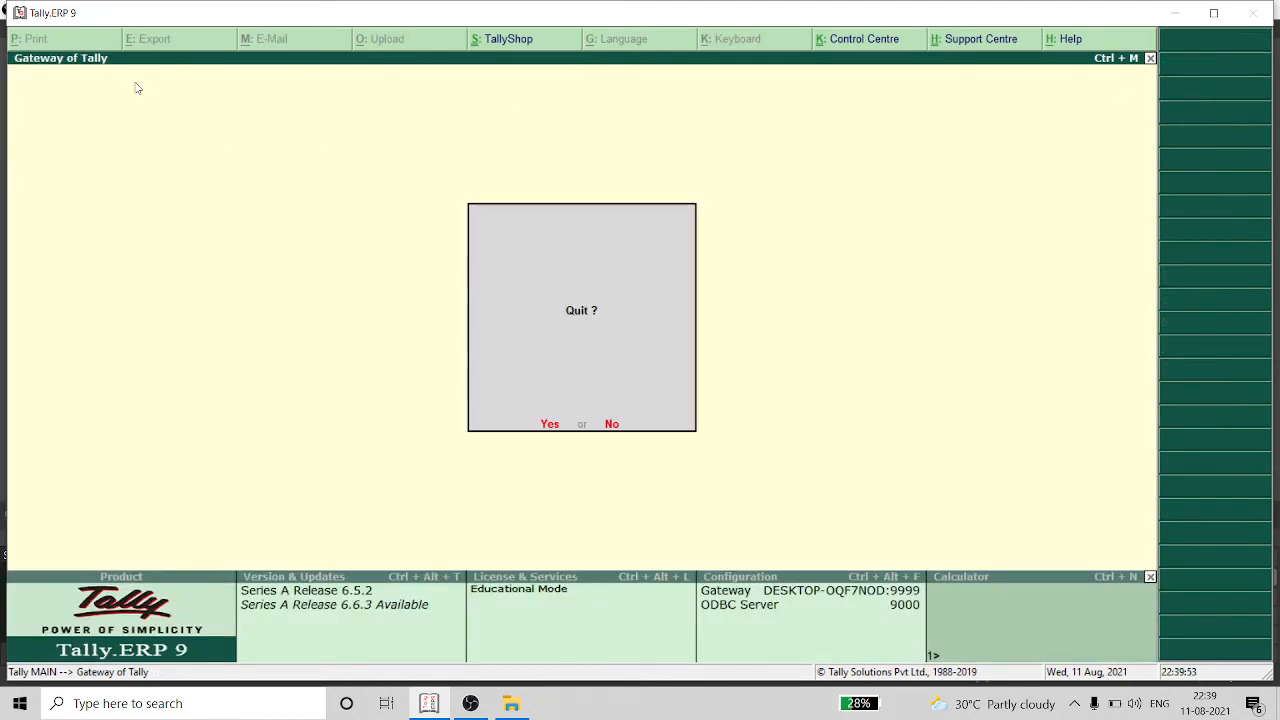
key("n")
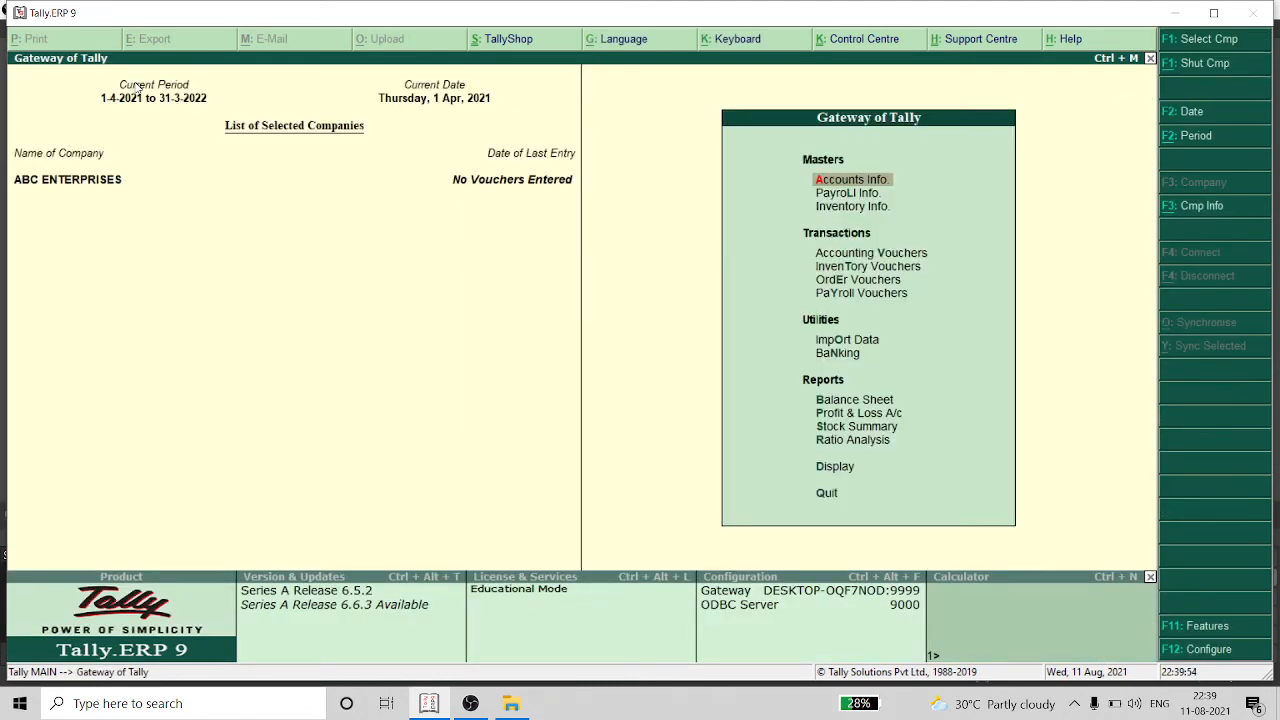
Step: Display the Salary cost category to check its allocation settings, and return to the Gateway of Tally
key("Return")
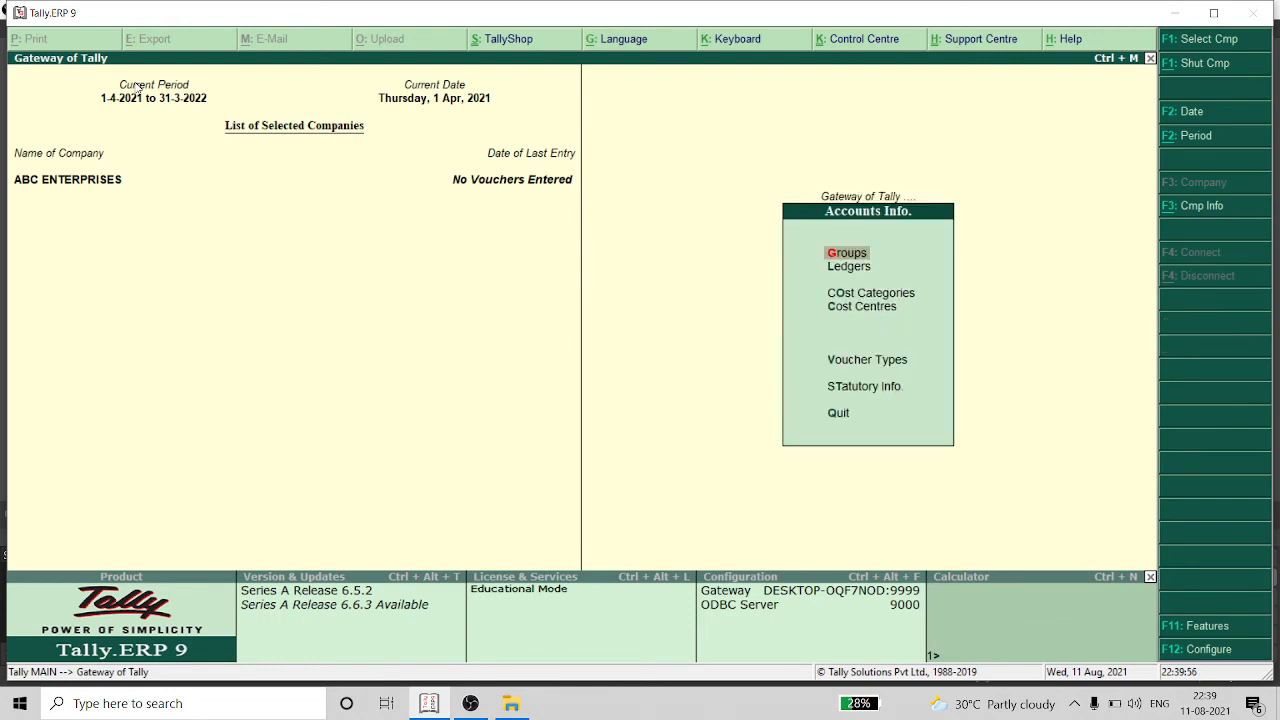
key("Down")
key("Down")
key("Return")
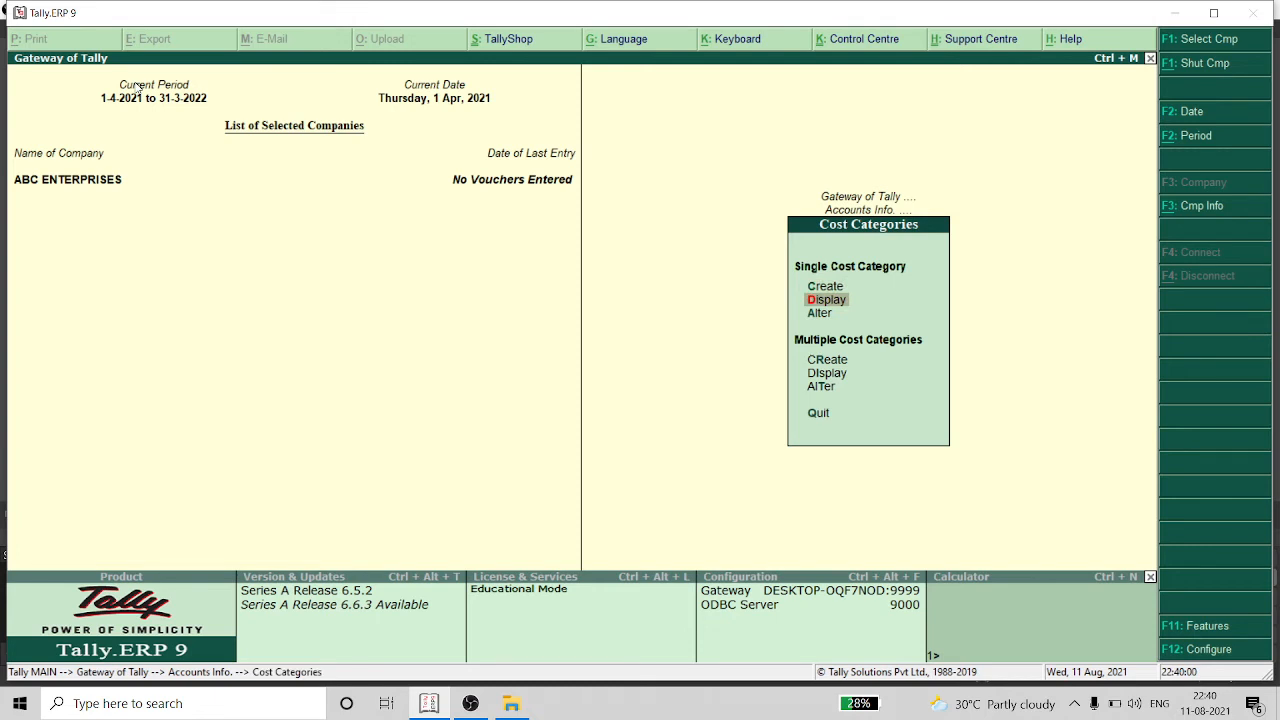
key("Return")
key("Down")
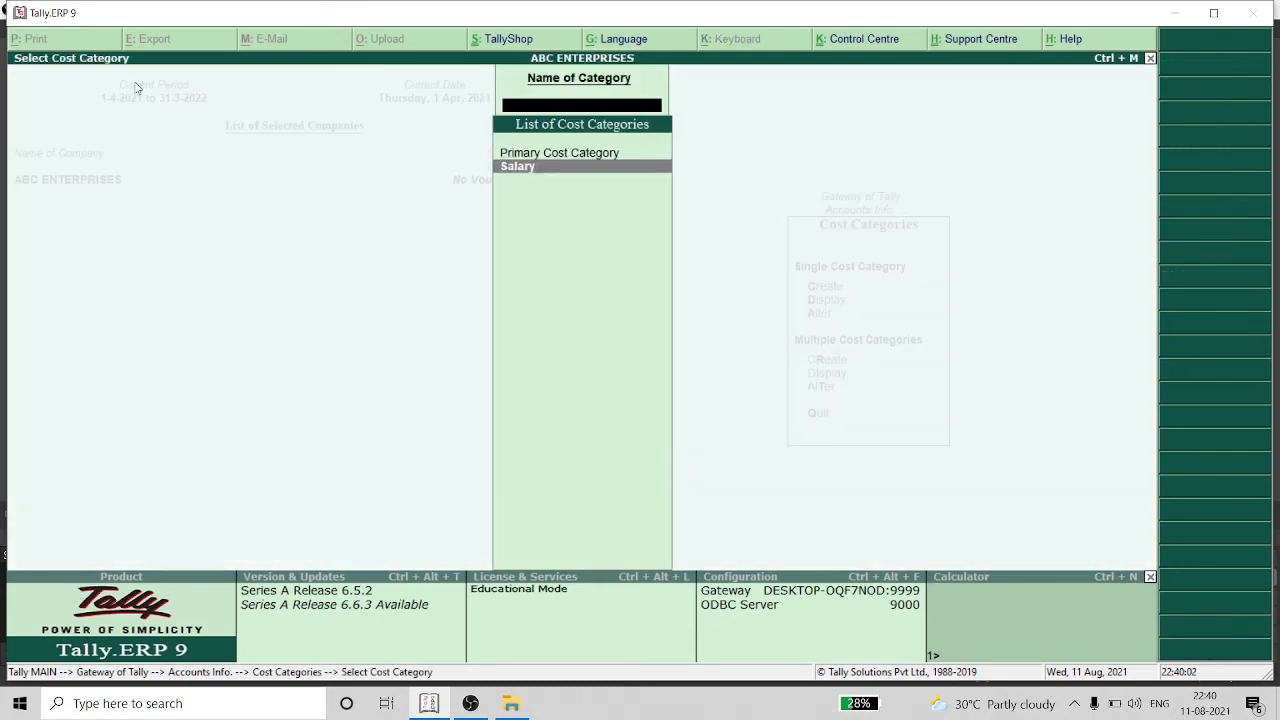
key("Return")
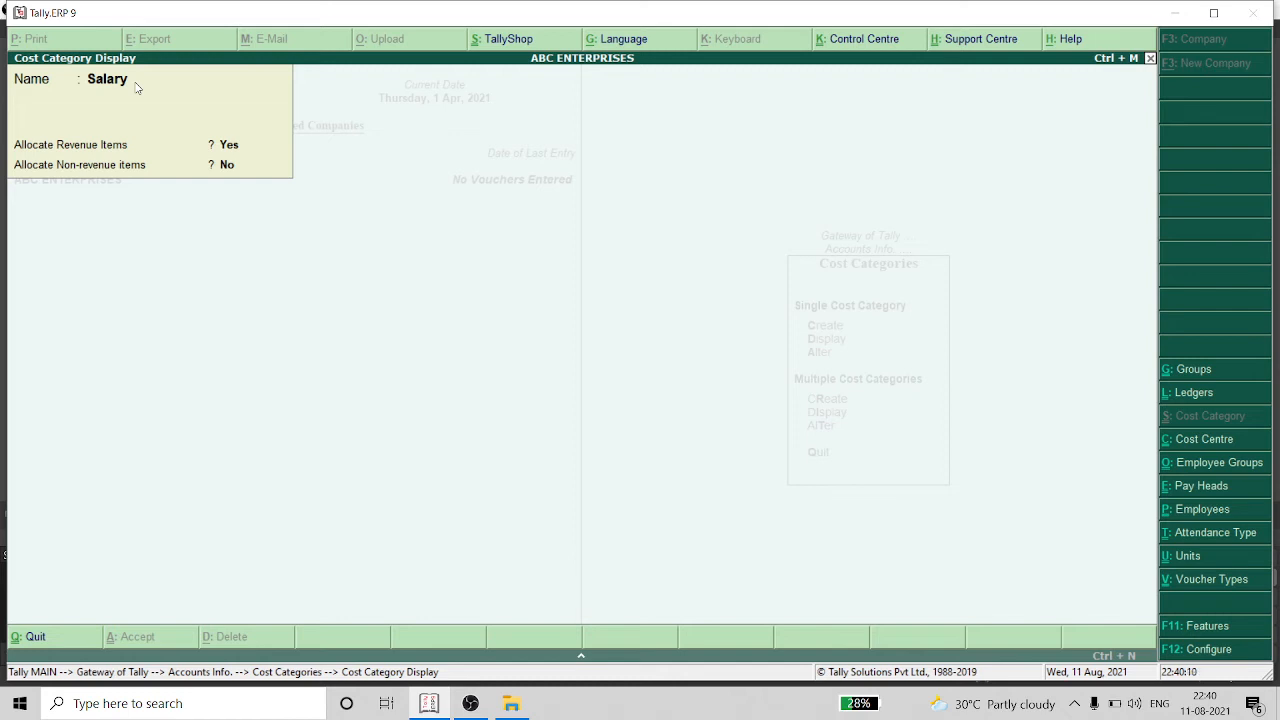
key("Escape")
key("Escape")
key("Escape")
key("Escape")
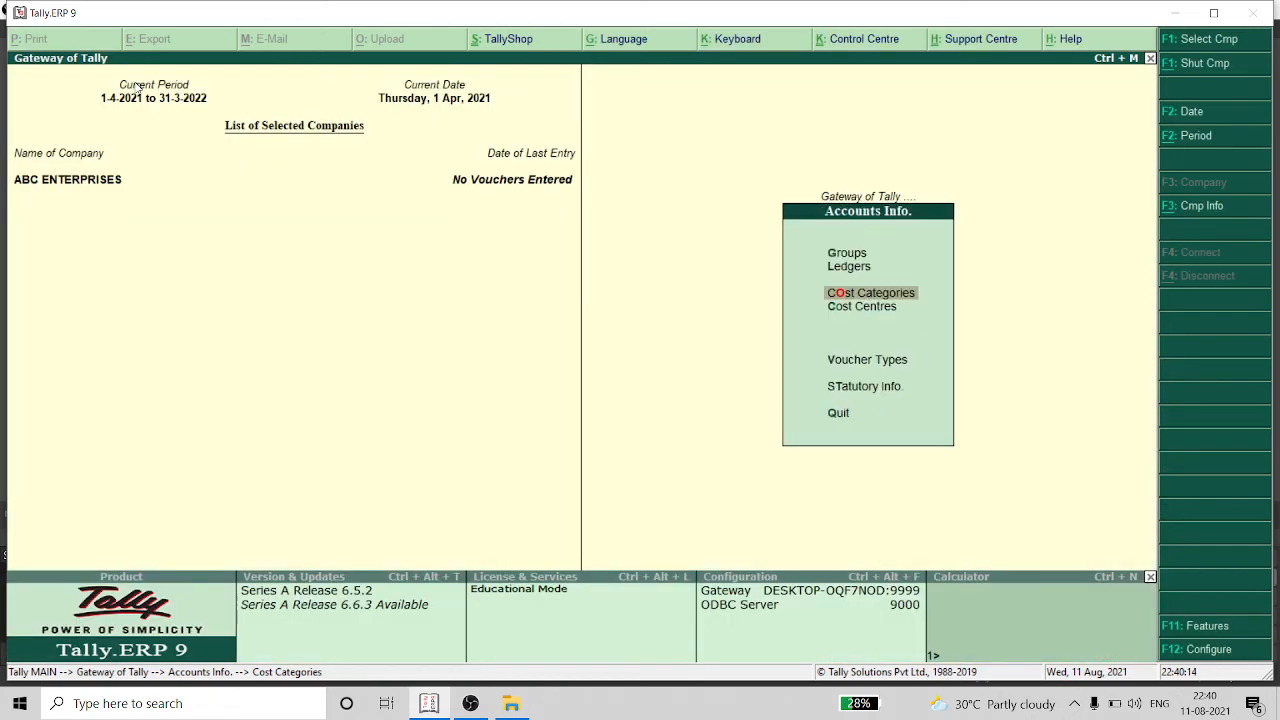
key("Escape")
key("Escape")
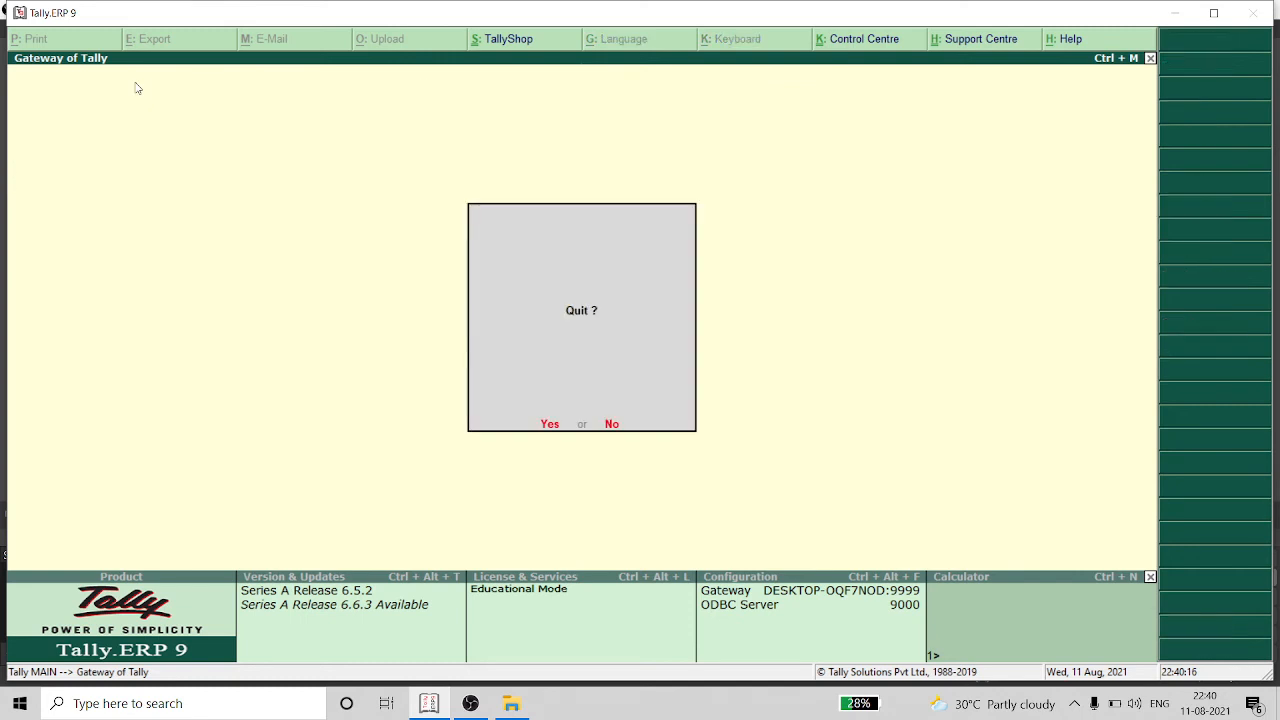
key("Escape")
key("Down")
key("Down")
key("Down")
key("Down")
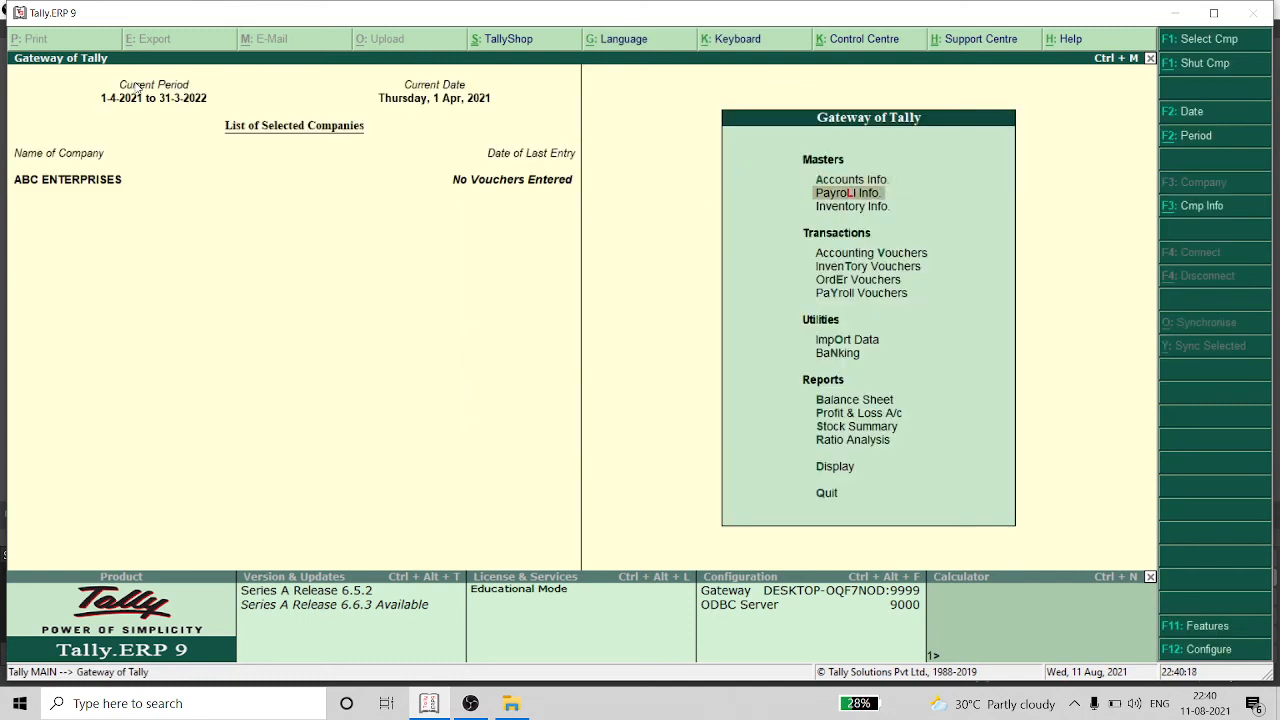
key("Up")
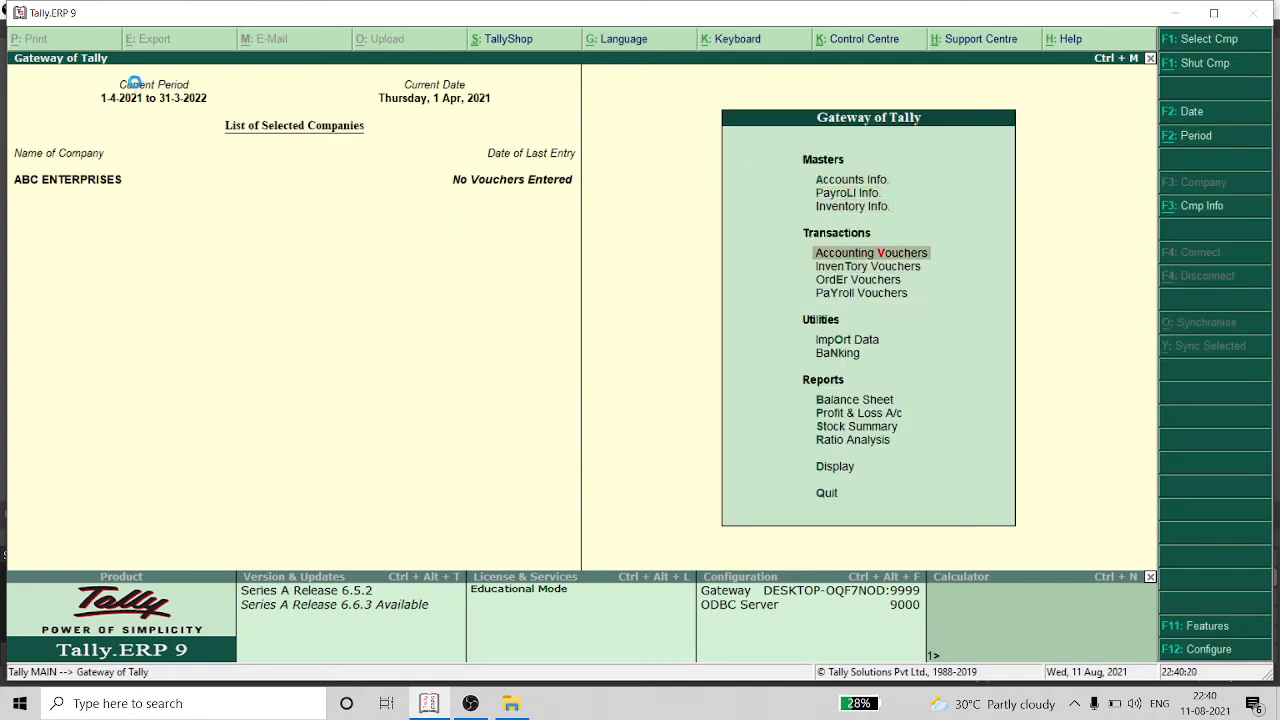
key("Return")
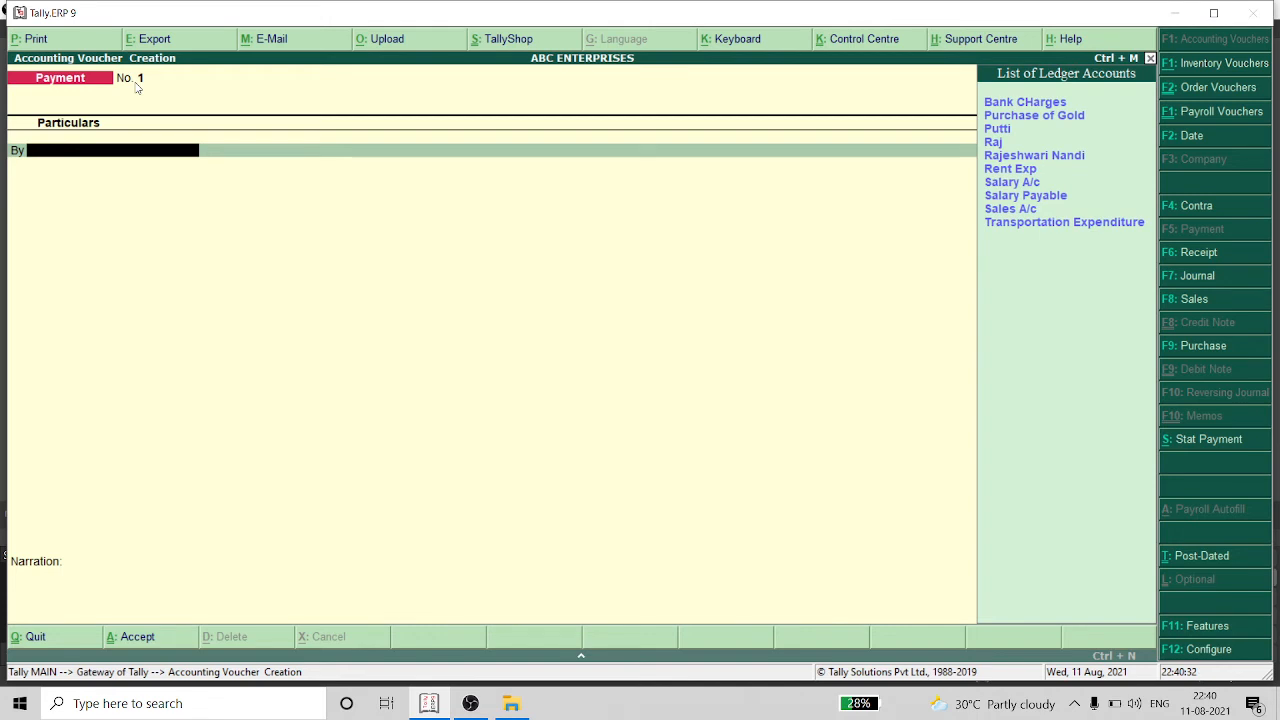
key("Down")
key("Down")
key("Down")
key("Down")
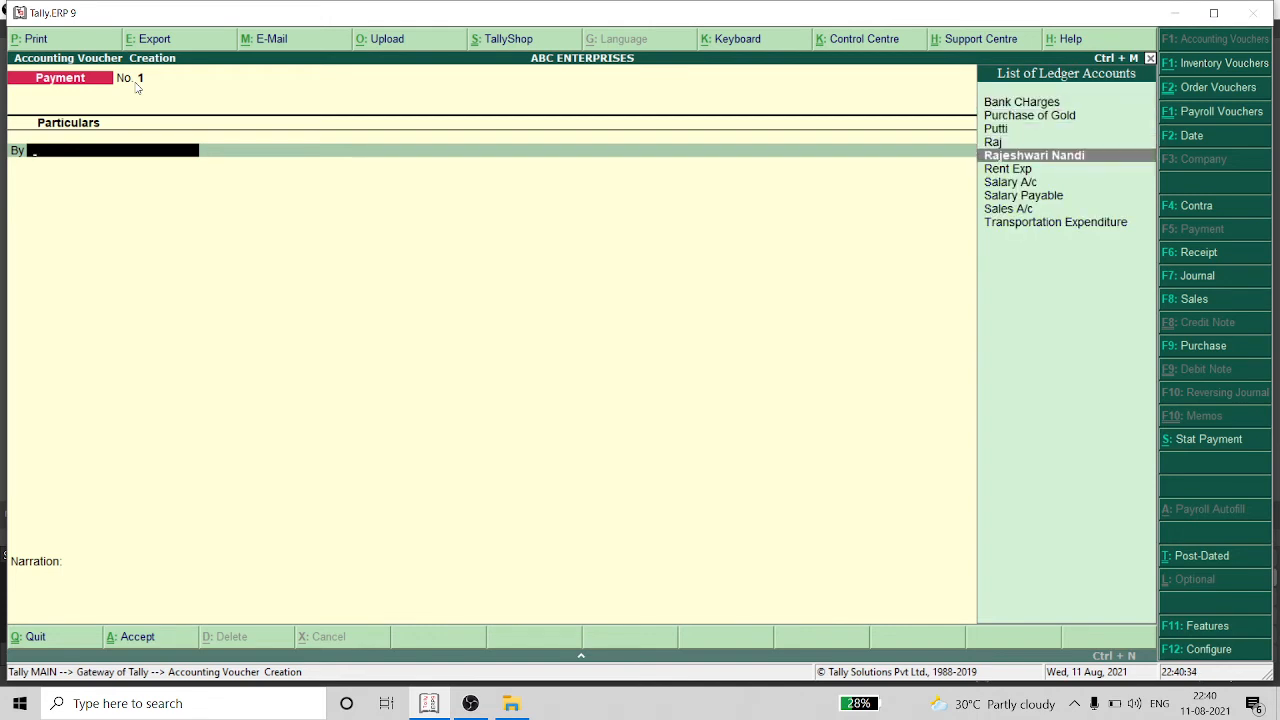
key("Down")
key("Down")
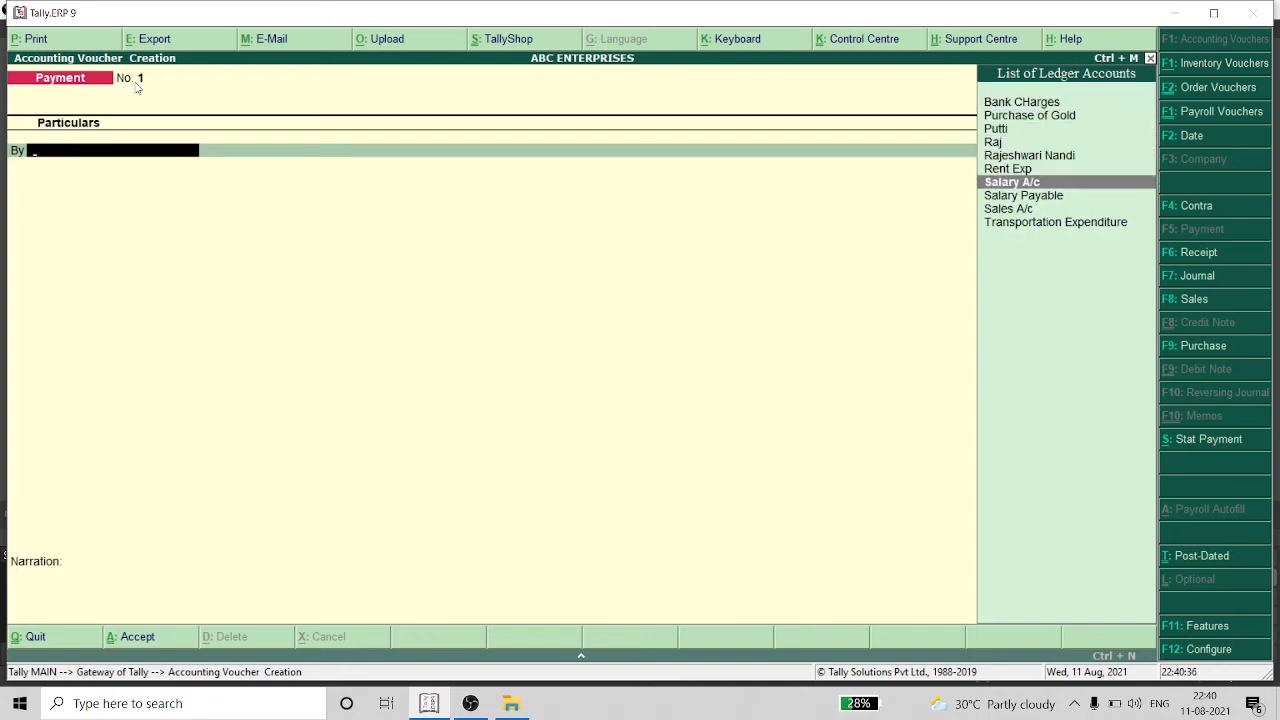
key("Down")
key("Up")
key("Return")
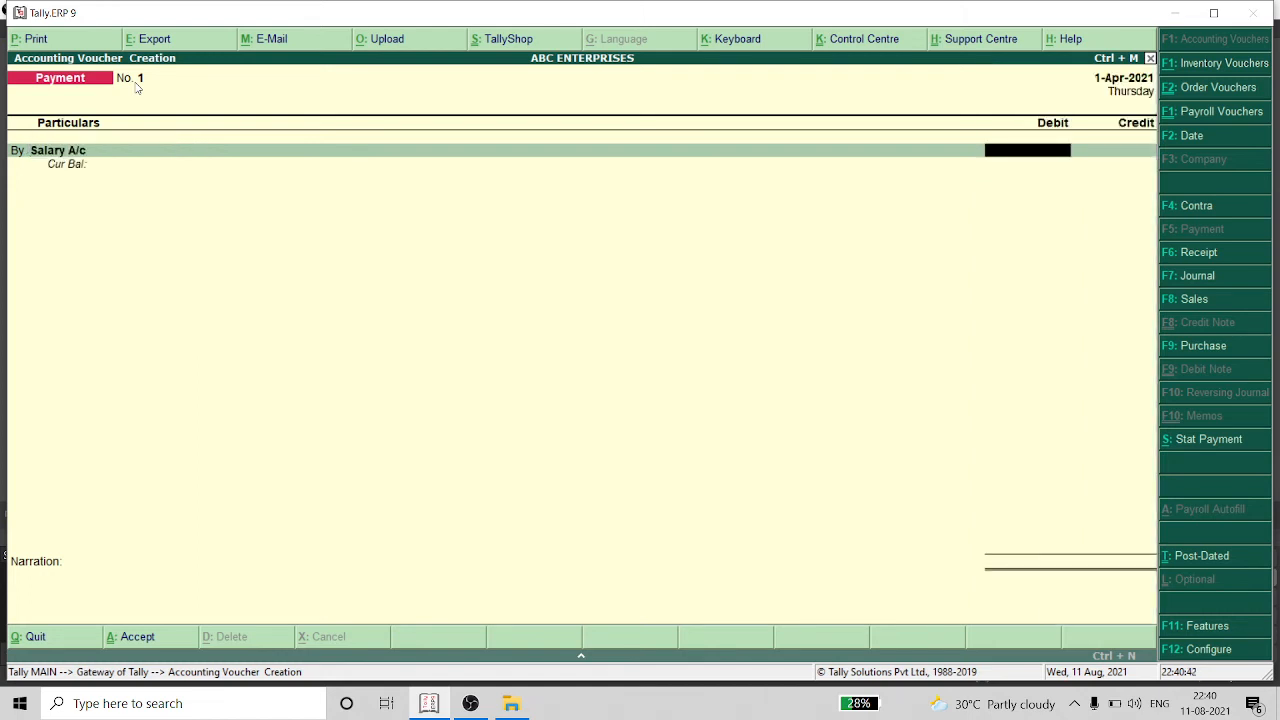
key("Escape")
key("y")
key("Escape")
key("Escape")
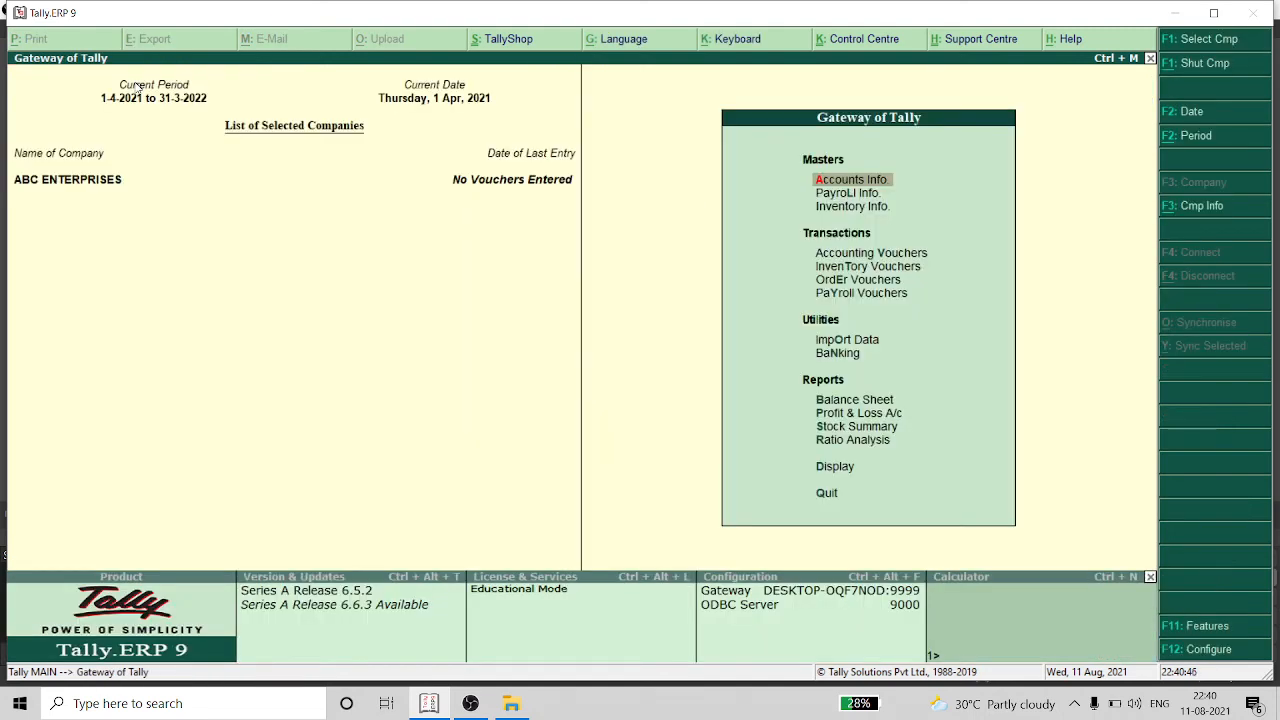
Step: Open the Salary A/c ledger for alteration from the accounts masters
key("Return")
key("Down")
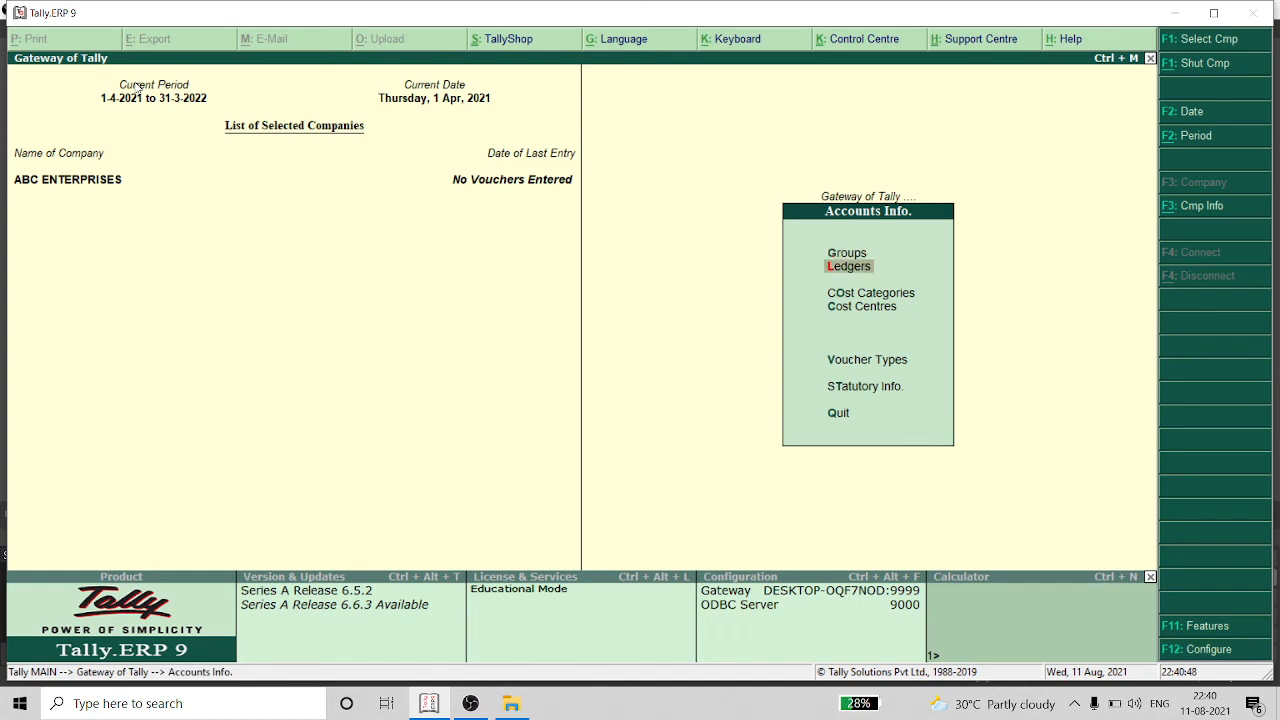
key("Return")
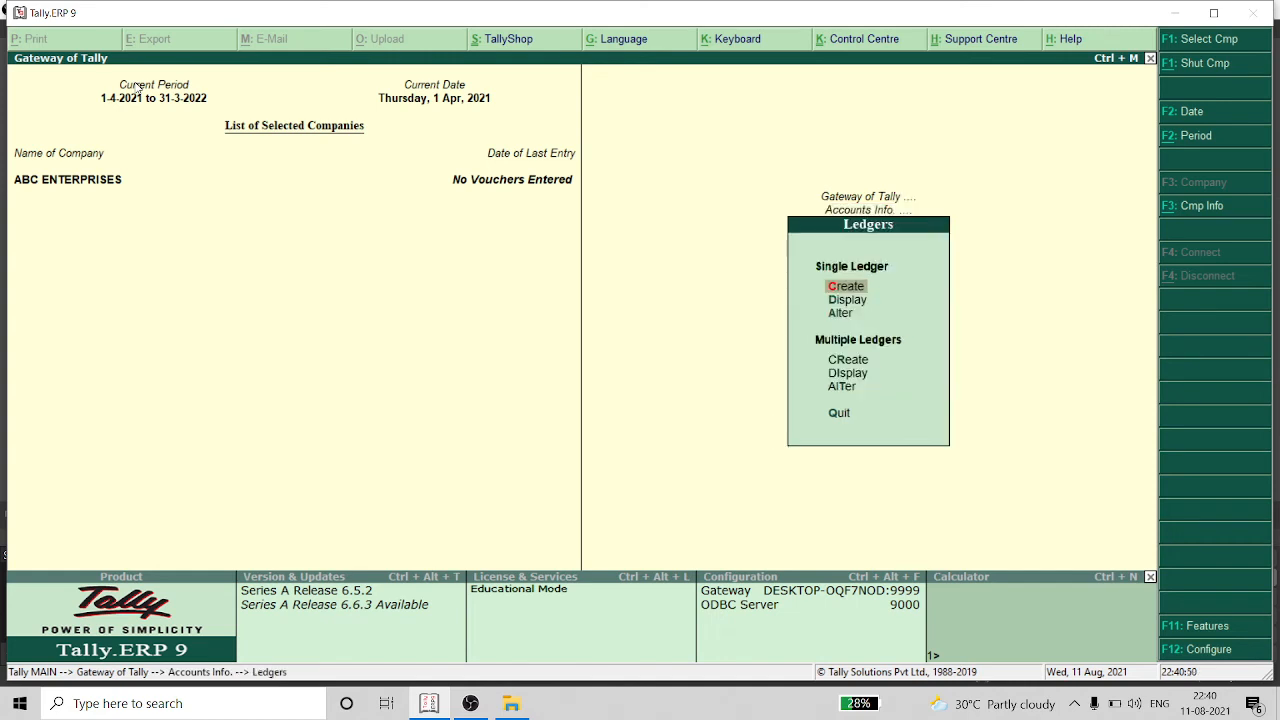
key("Down")
key("Down")
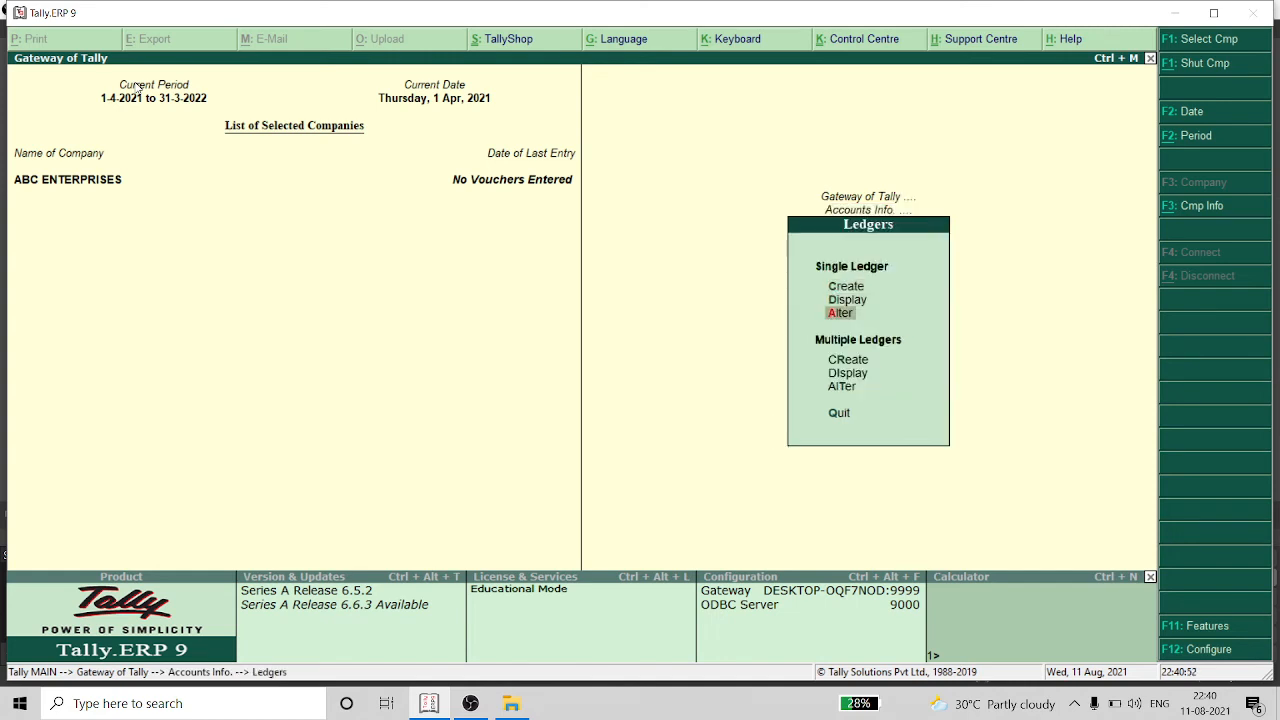
key("Return")
key("Down")
key("Down")
key("Down")
key("Down")
key("Down")
key("Down")
key("Down")
key("Down")
key("Down")
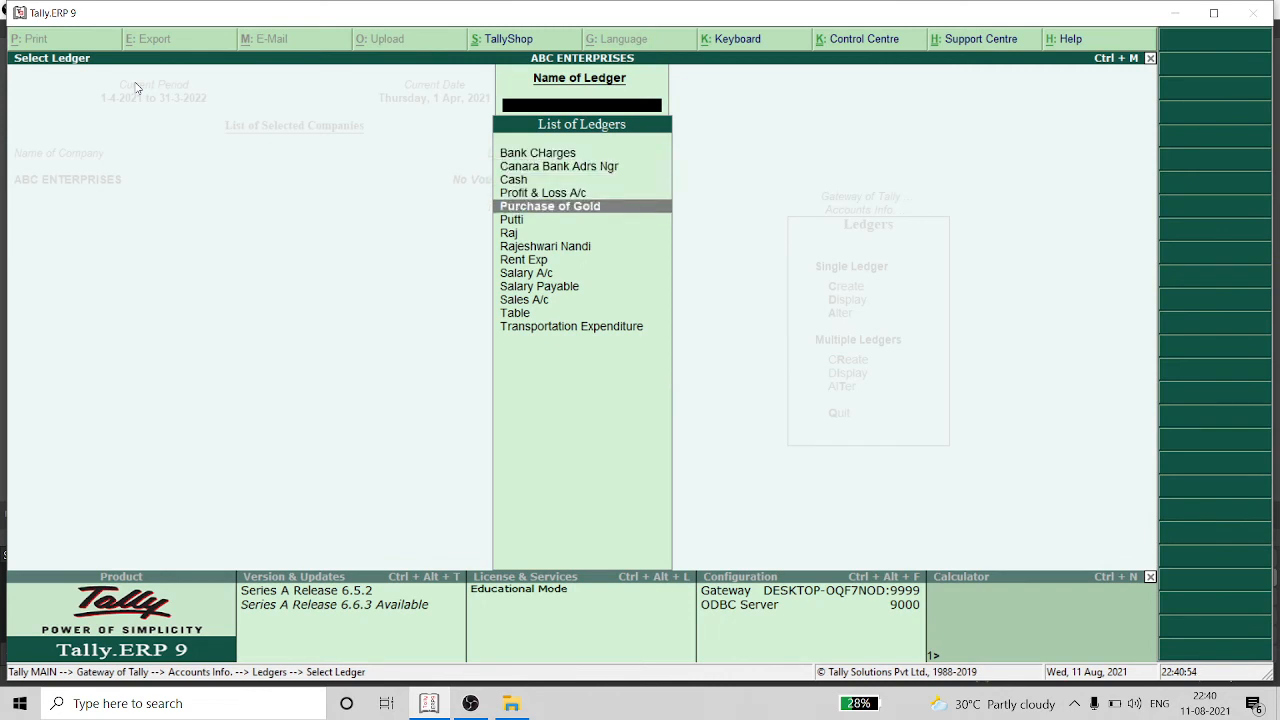
key("Return")
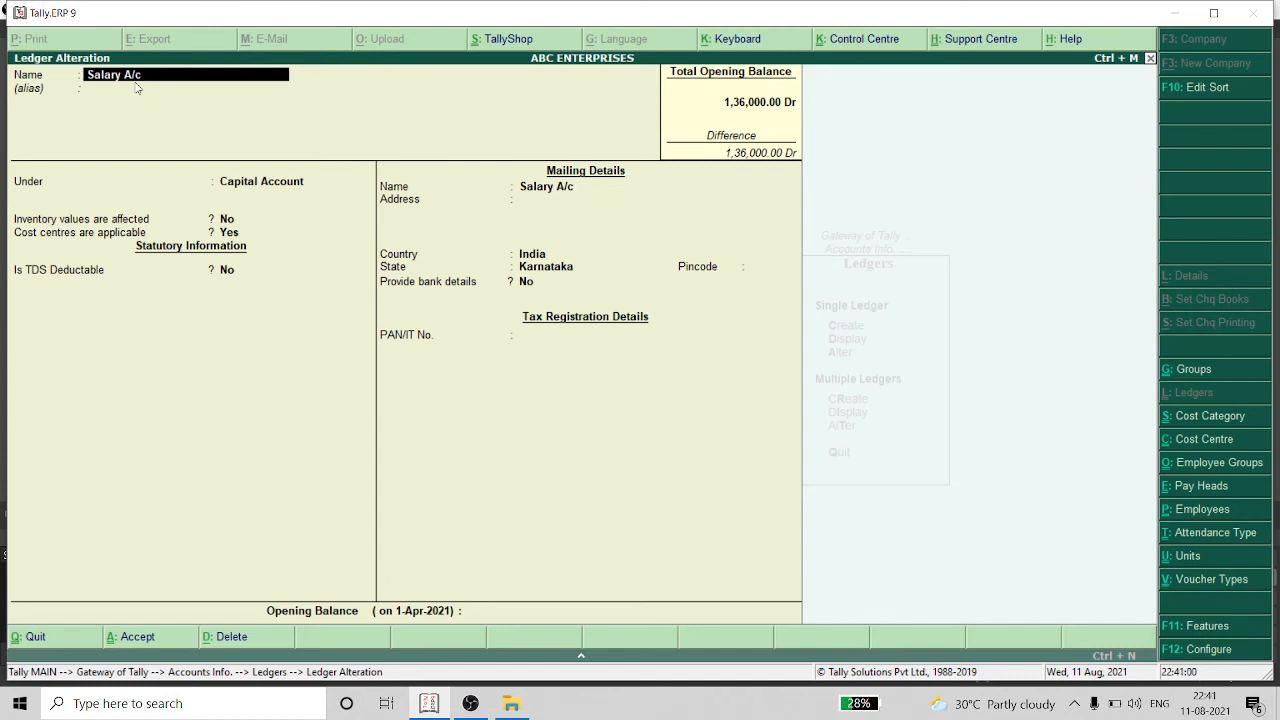
Step: Move the Salary A/c ledger under the Indirect Expenses group
key("Return")
key("Down")
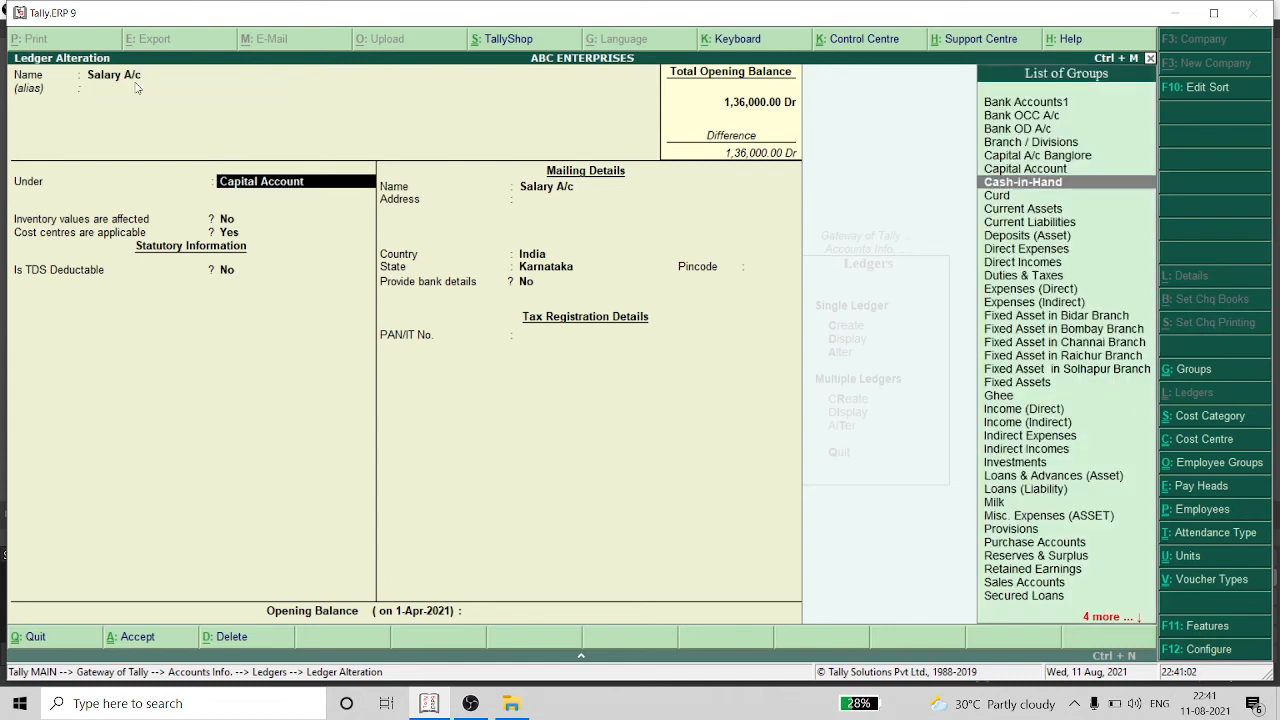
key("Down")
key("Down")
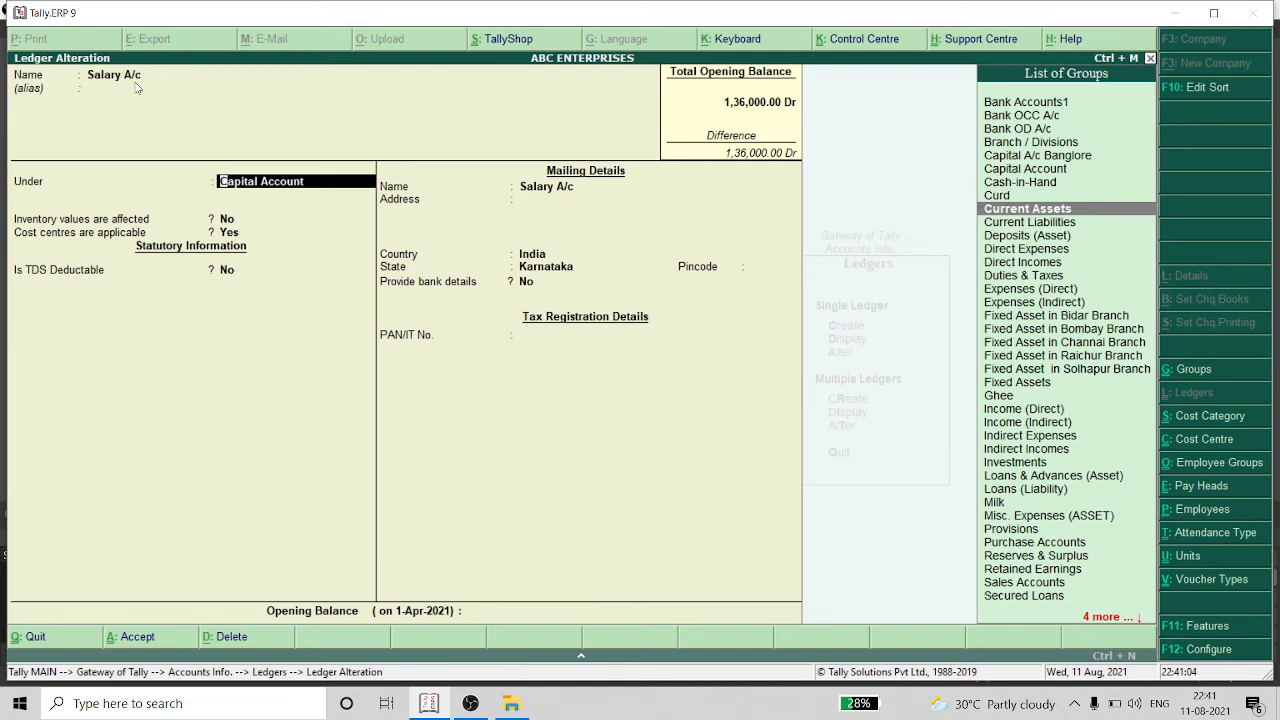
key("Down")
key("Down")
key("Down")
key("Down")
key("Down")
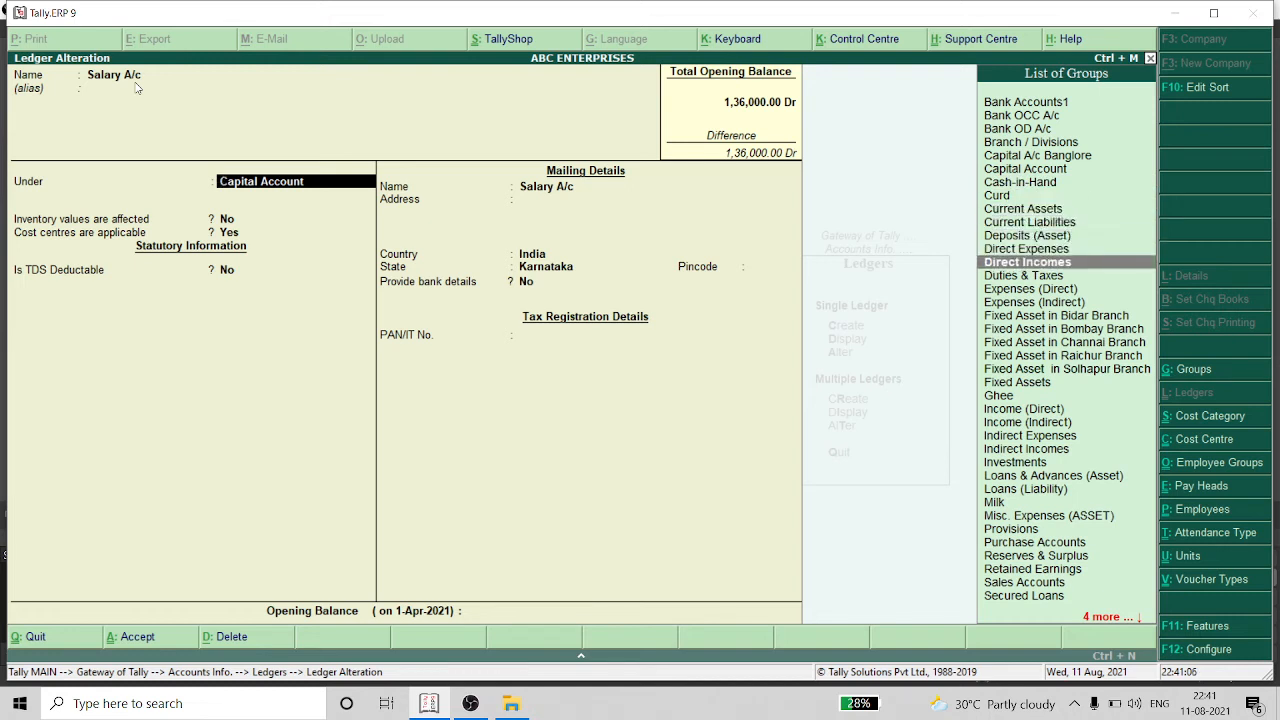
key("Down")
key("Down")
key("Down")
key("Down")
key("Down")
key("Down")
key("Down")
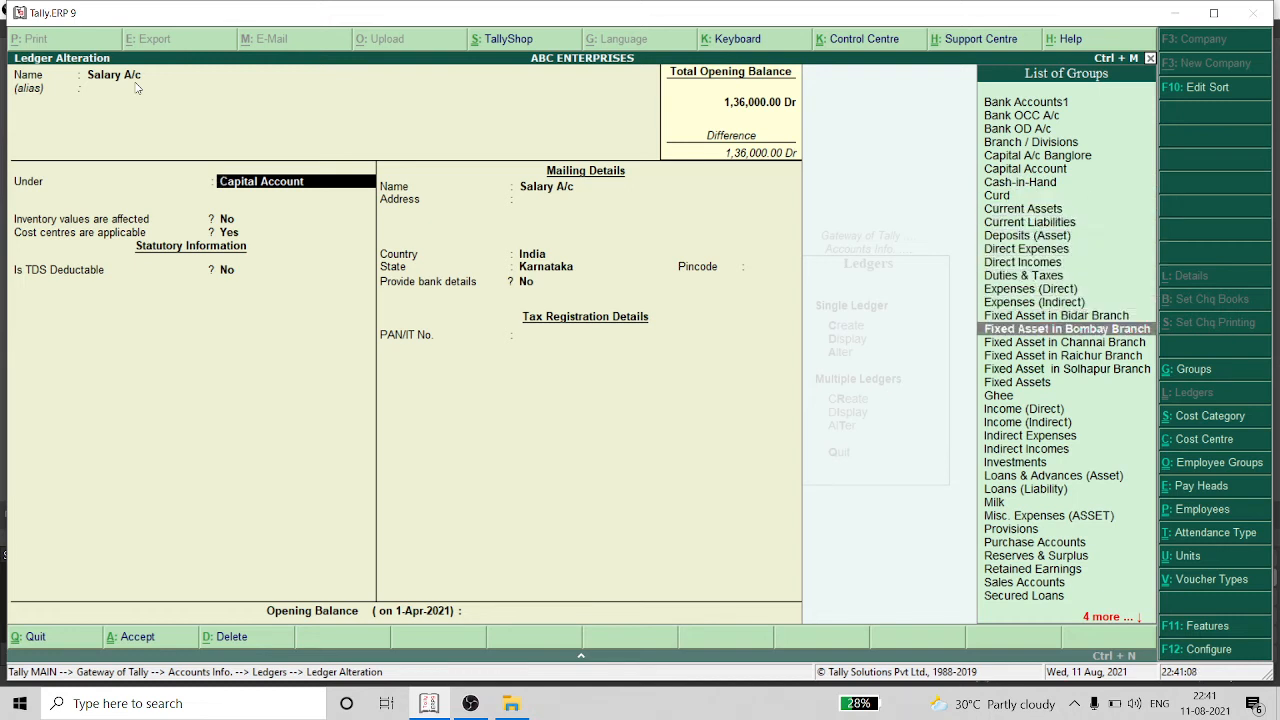
key("Down")
key("Down")
key("Down")
key("Down")
key("Down")
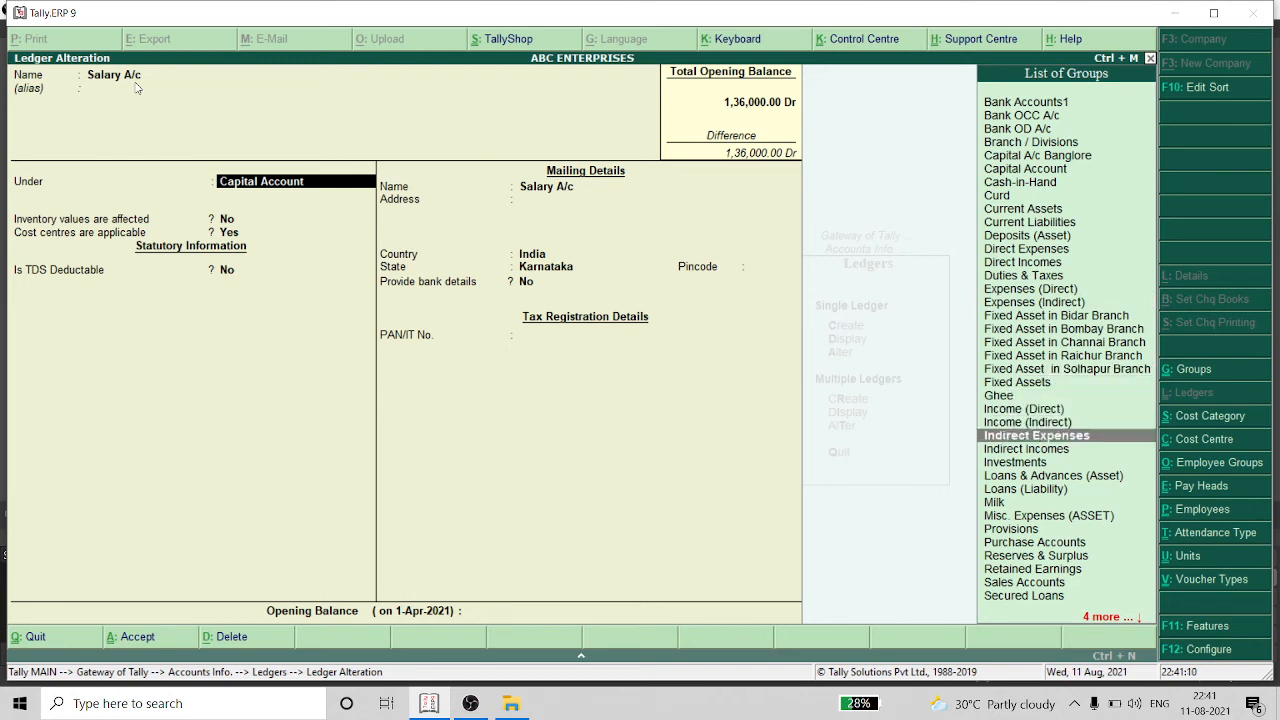
key("Return")
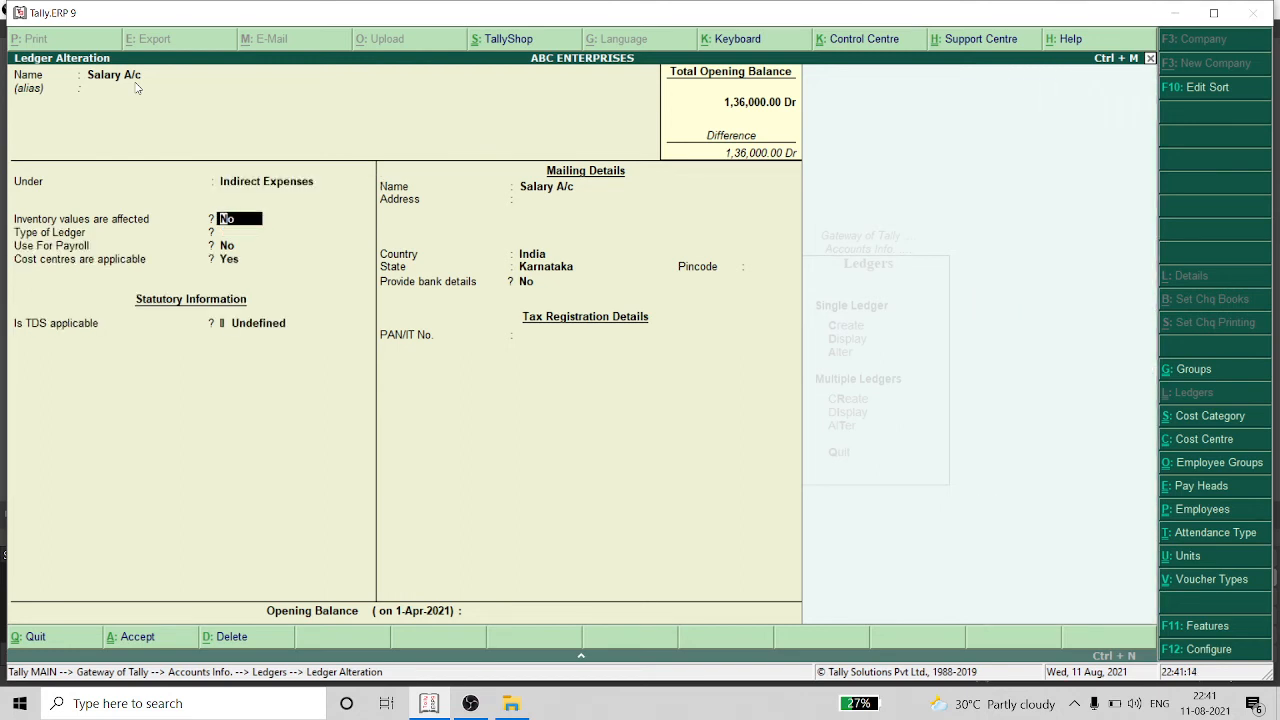
Step: Keep the remaining Salary A/c ledger settings, save the ledger and return to the Gateway of Tally
key("Return")
key("Return")
key("Return")
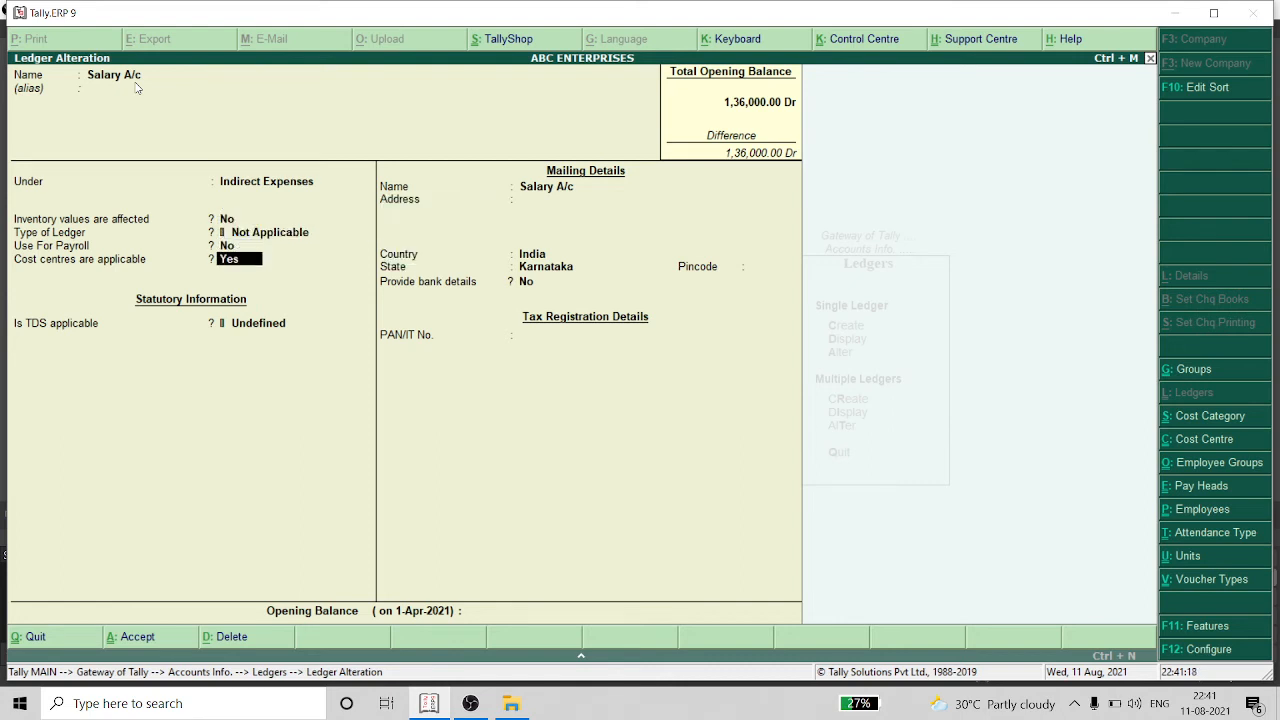
key("Return")
key("Return")
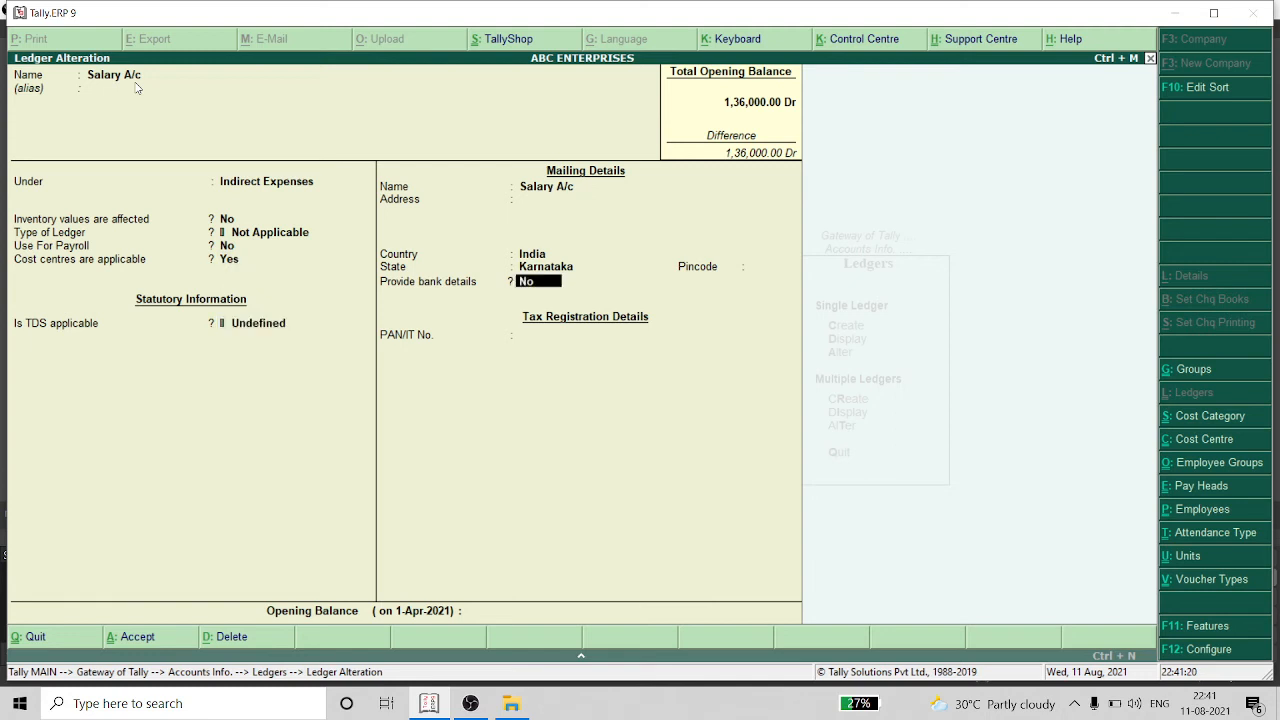
key("Return")
key("Return")
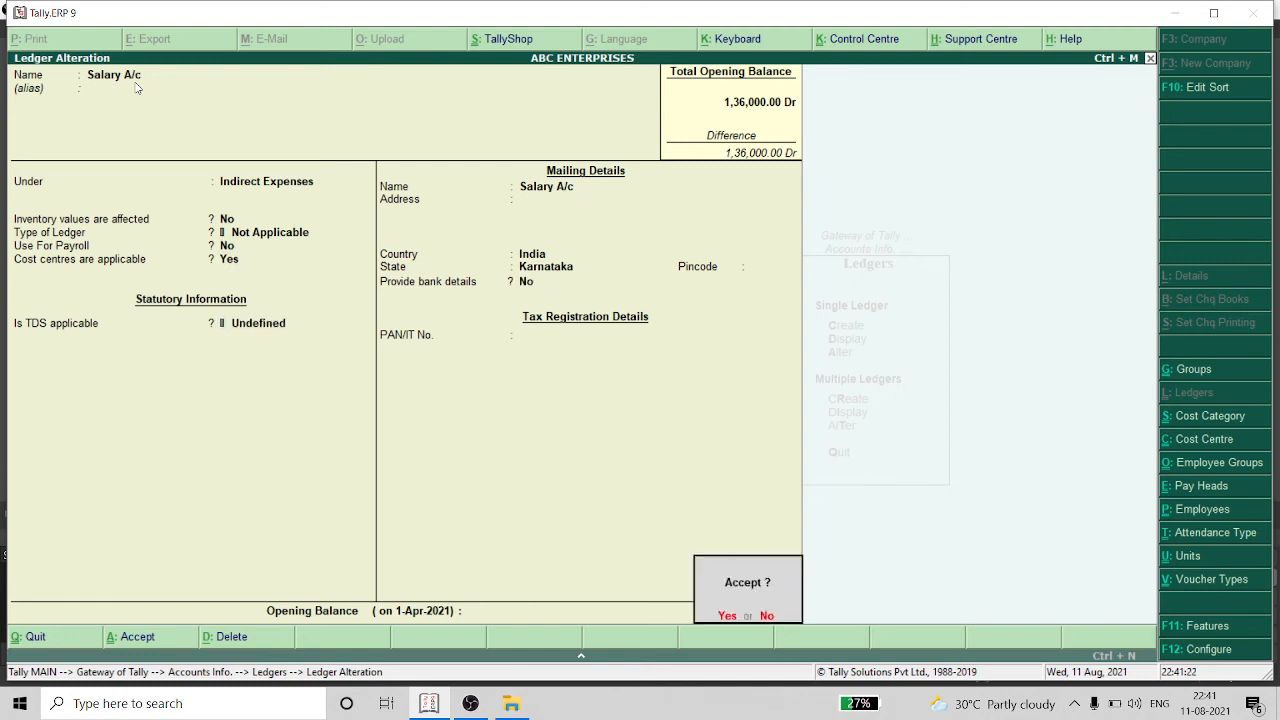
key("Return")
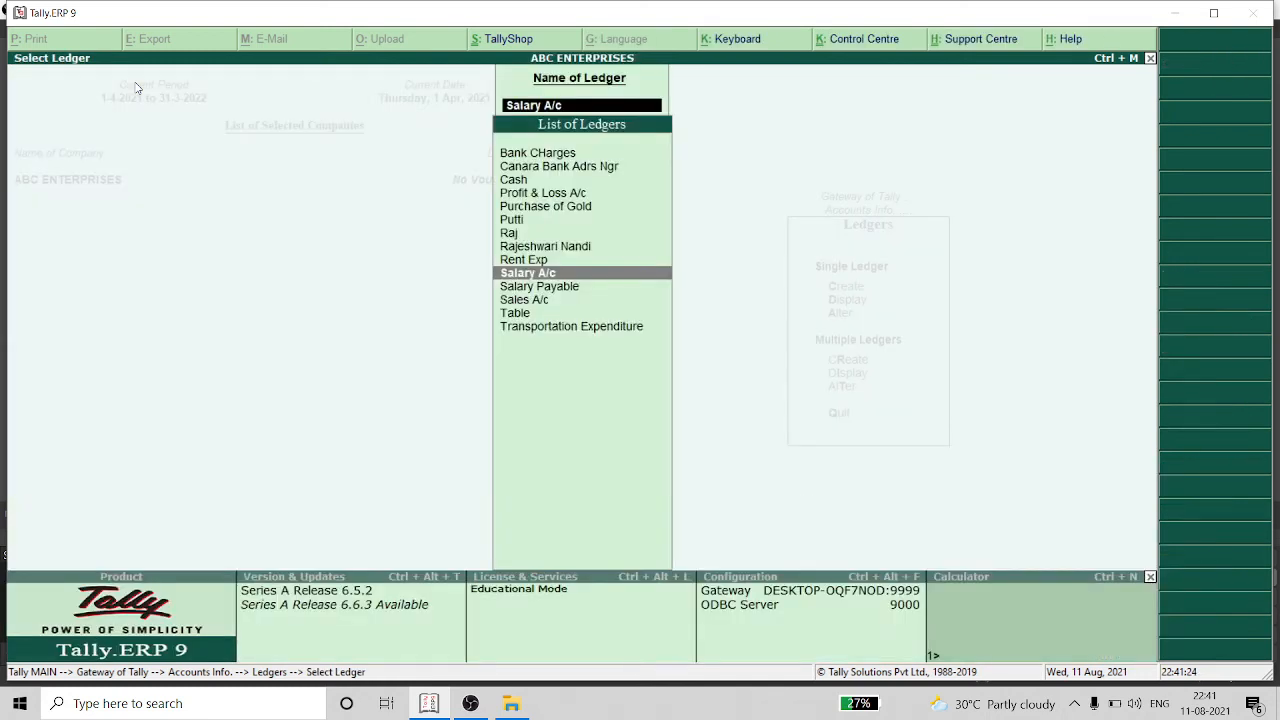
key("Escape")
key("Escape")
key("Escape")
key("Escape")
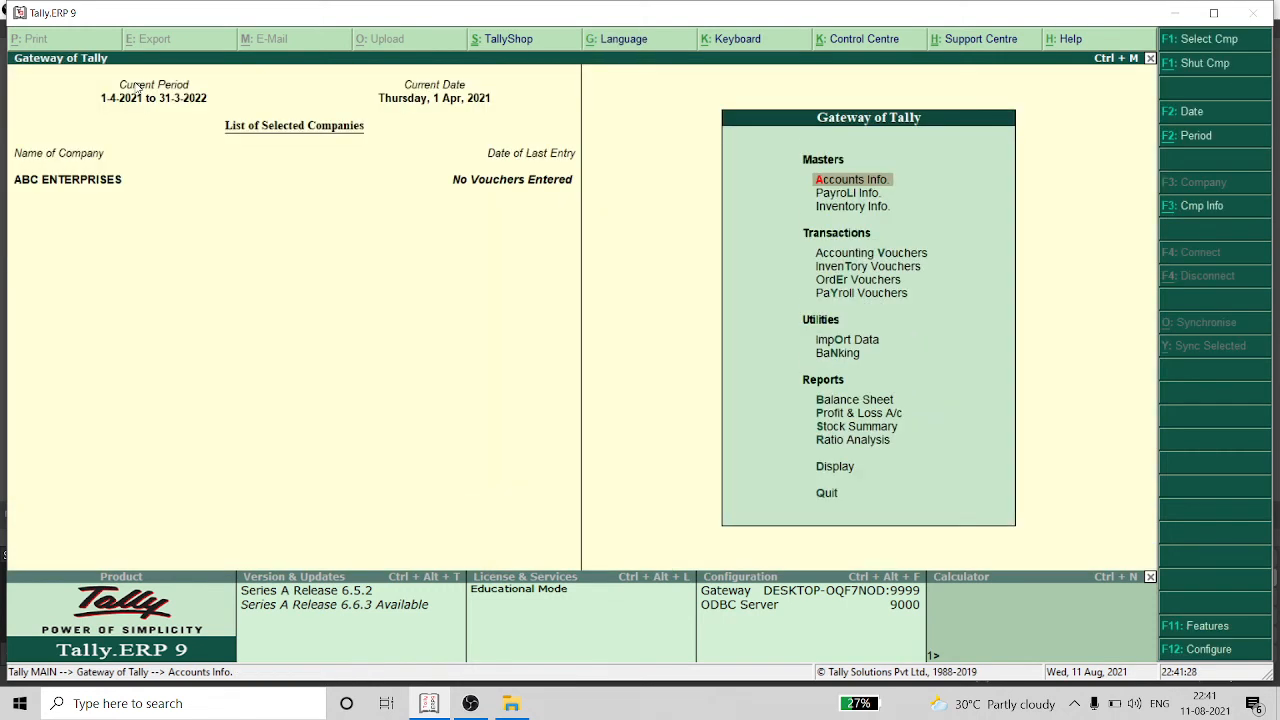
Step: Open accounting voucher entry with a new payment voucher
key("Down")
key("Down")
key("Down")
key("Down")
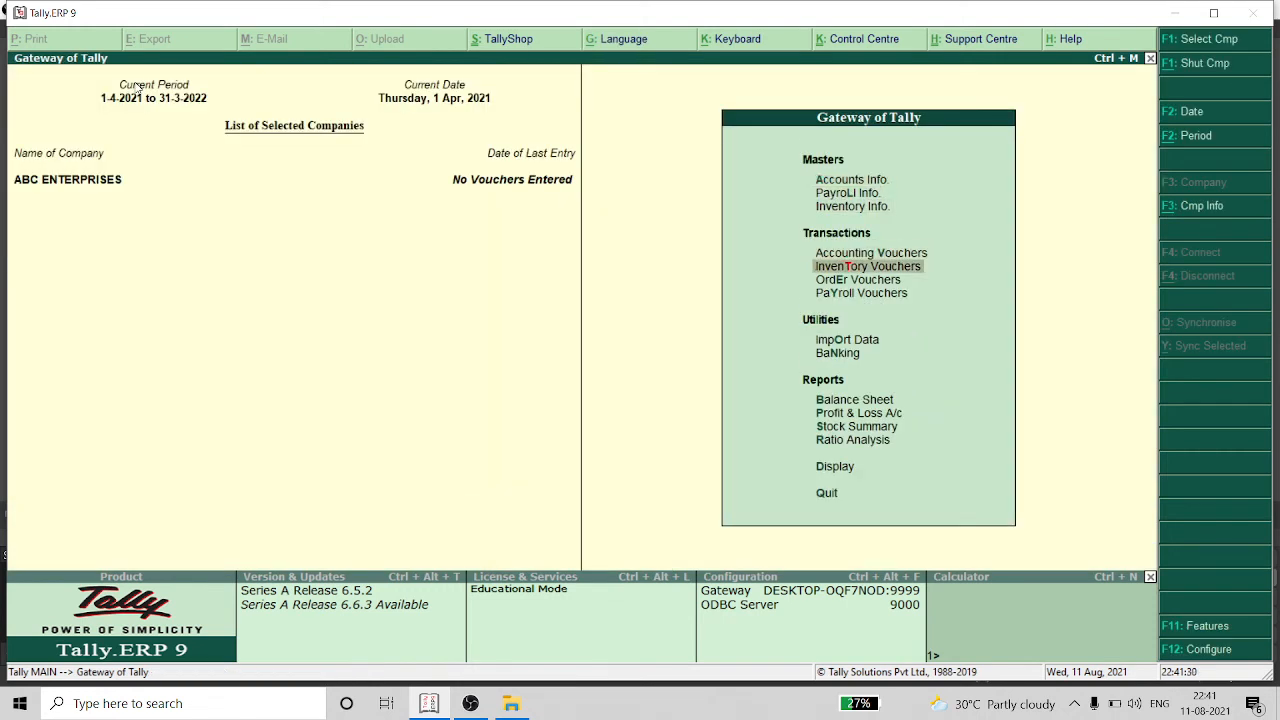
key("Up")
key("Return")
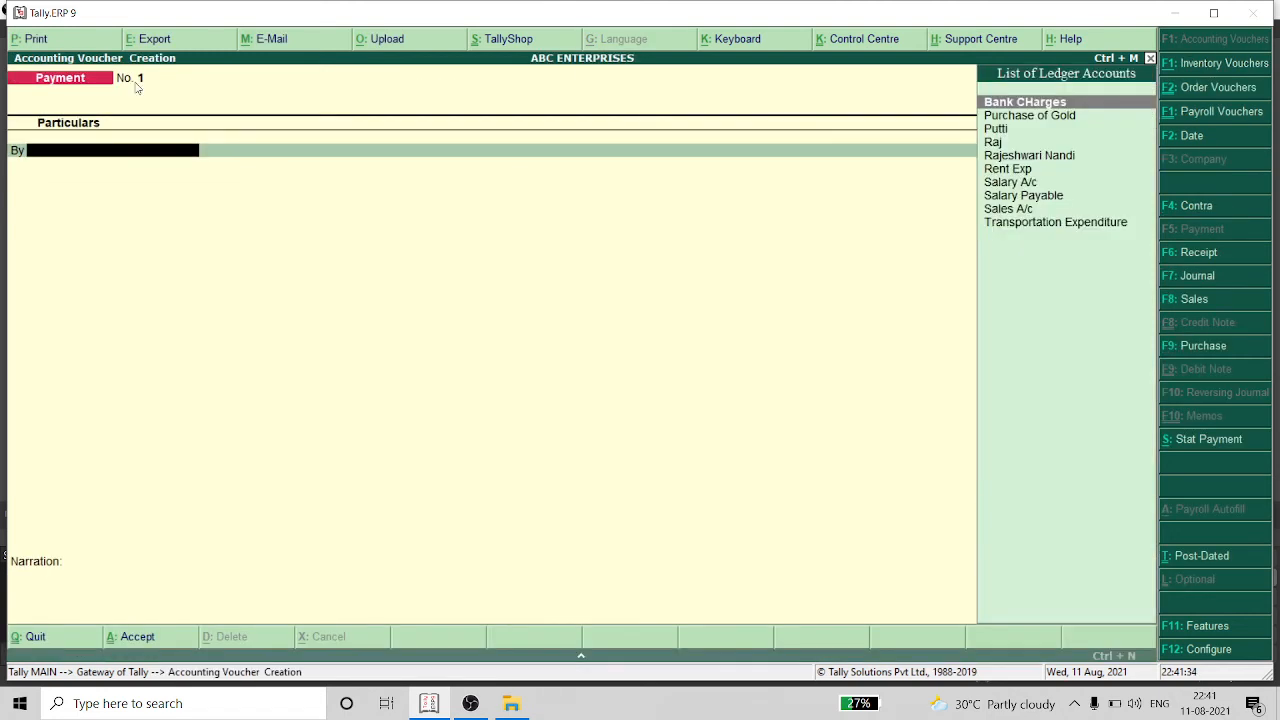
Step: Debit the Salary A/c ledger with 60,000 in the payment voucher
key("Down")
key("Down")
key("Down")
key("Down")
key("Down")
key("Down")
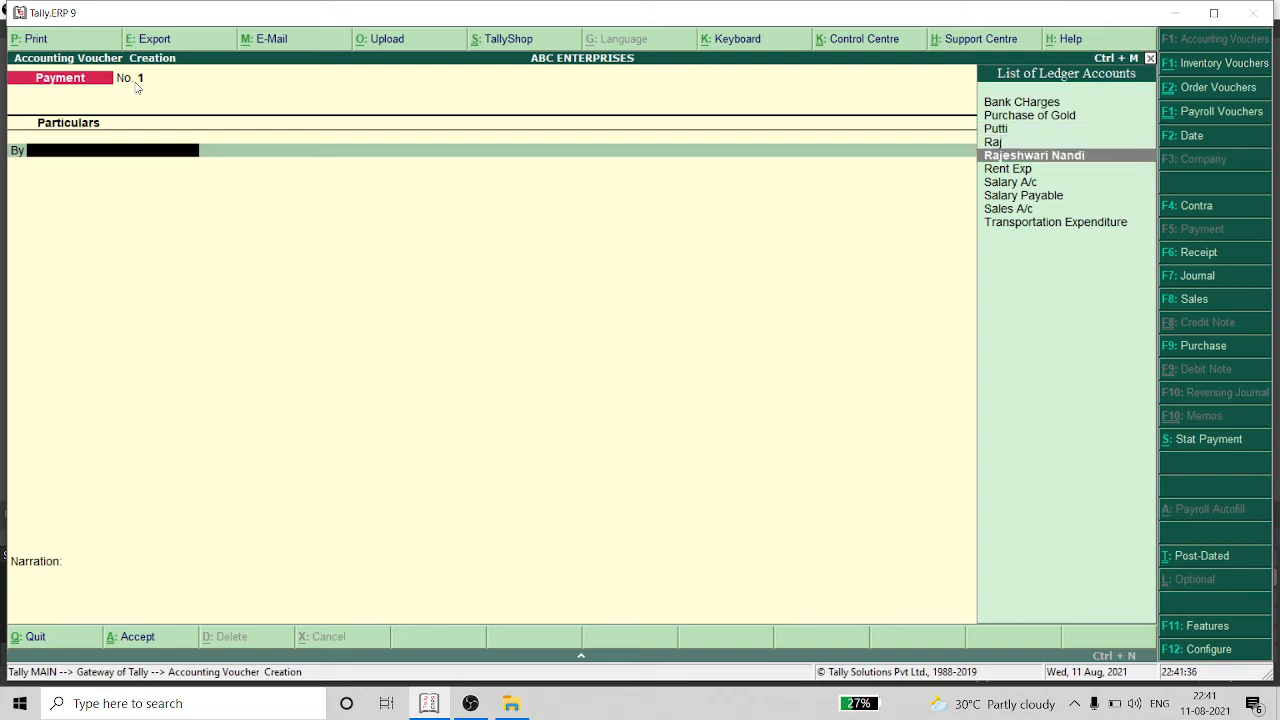
key("Return")
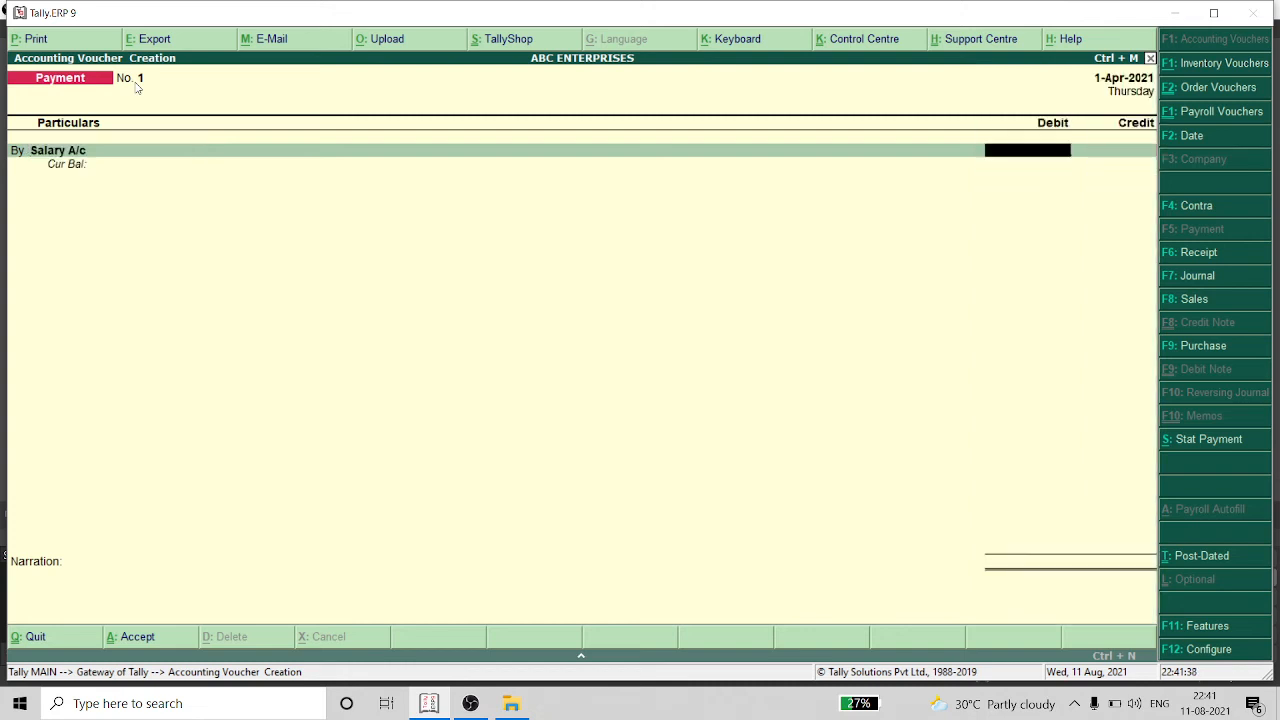
type("60000")
key("Return")
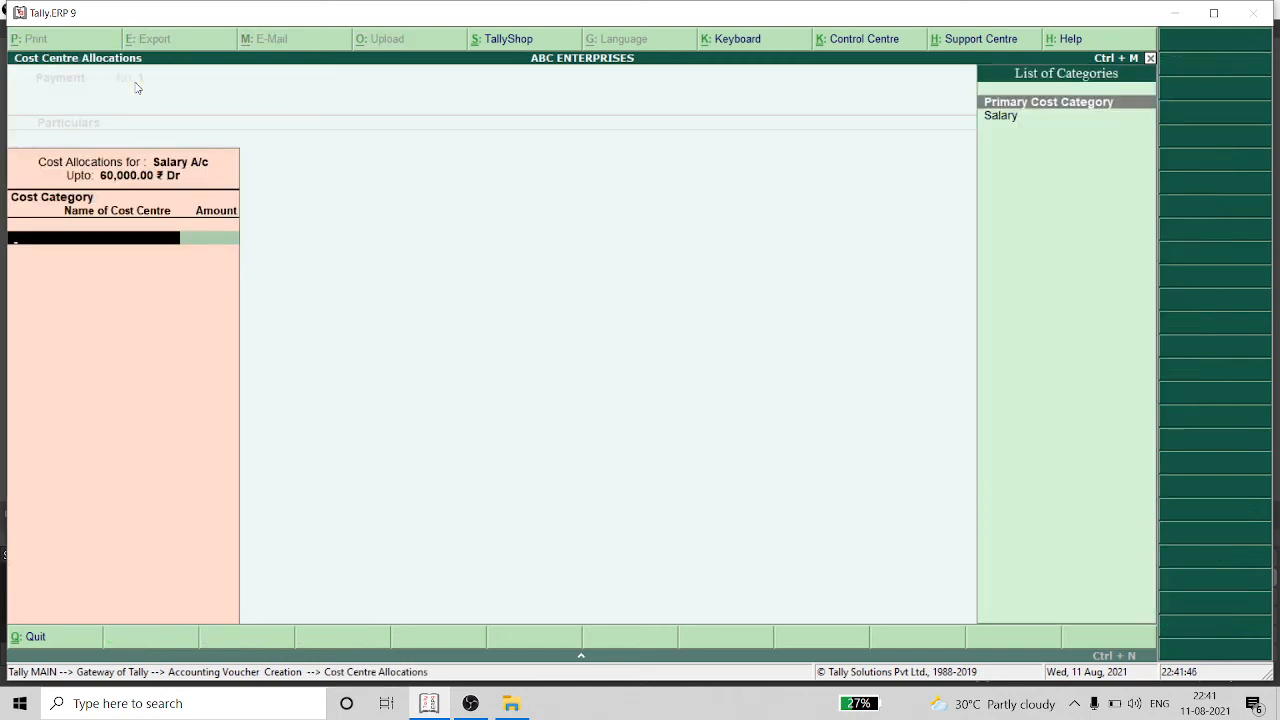
Step: Choose the Salary cost category and allocate 15,000 to the first listed employee cost centre
key("Down")
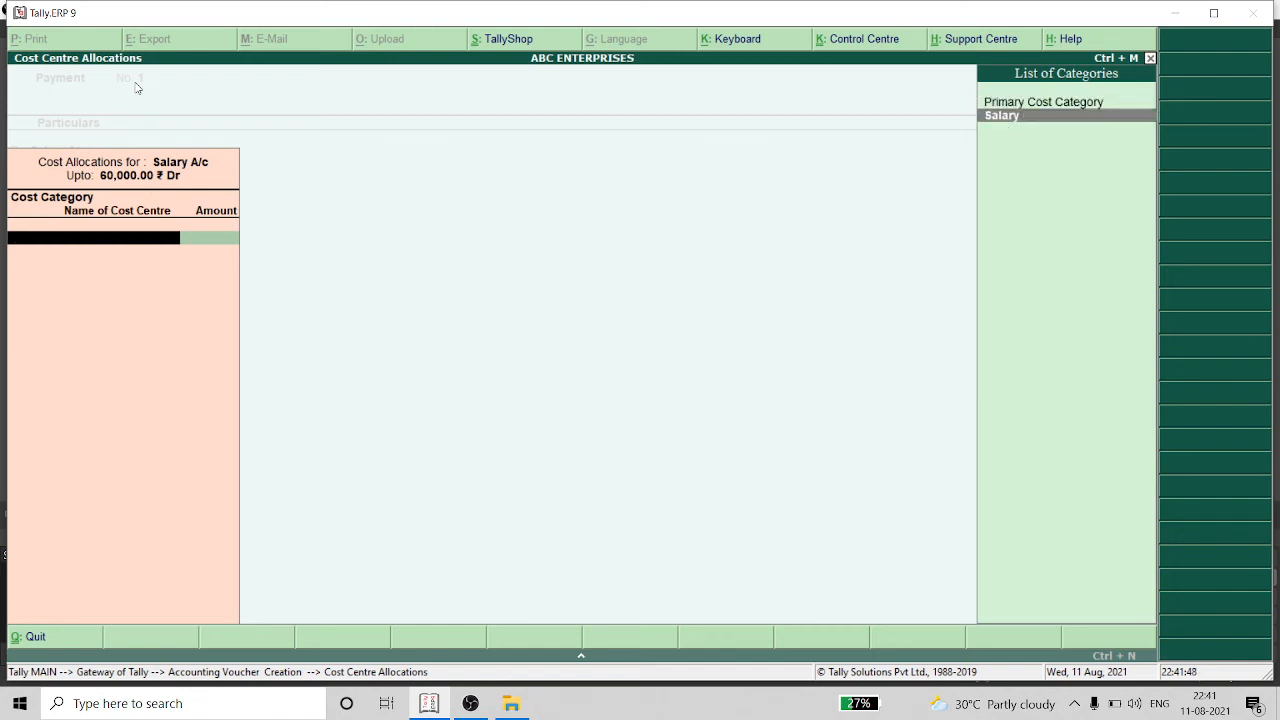
key("Return")
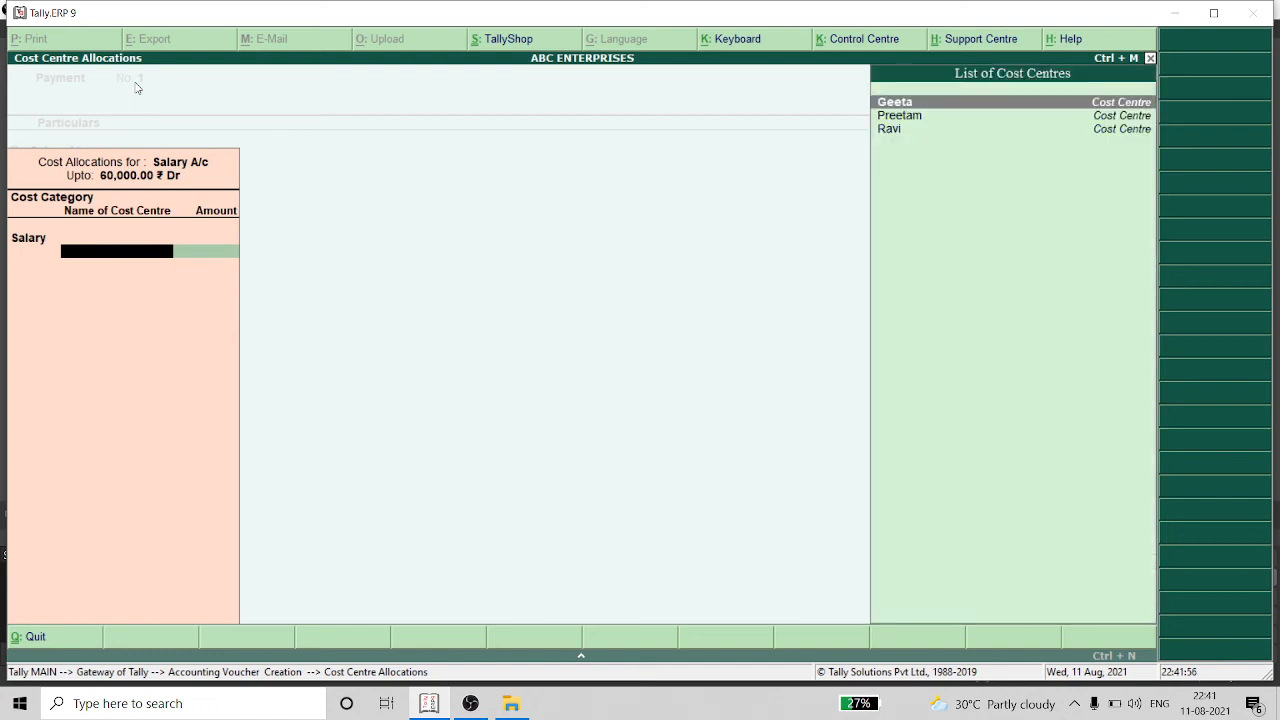
key("Return")
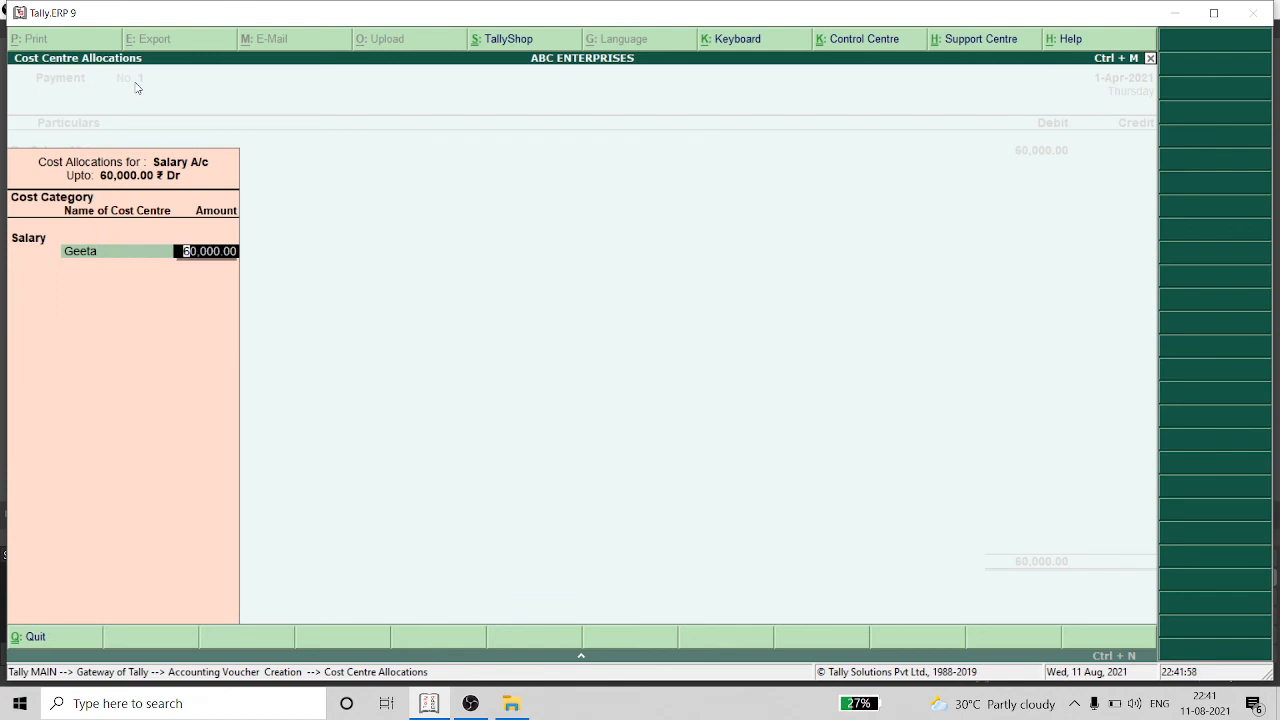
type("15000")
key("Return")
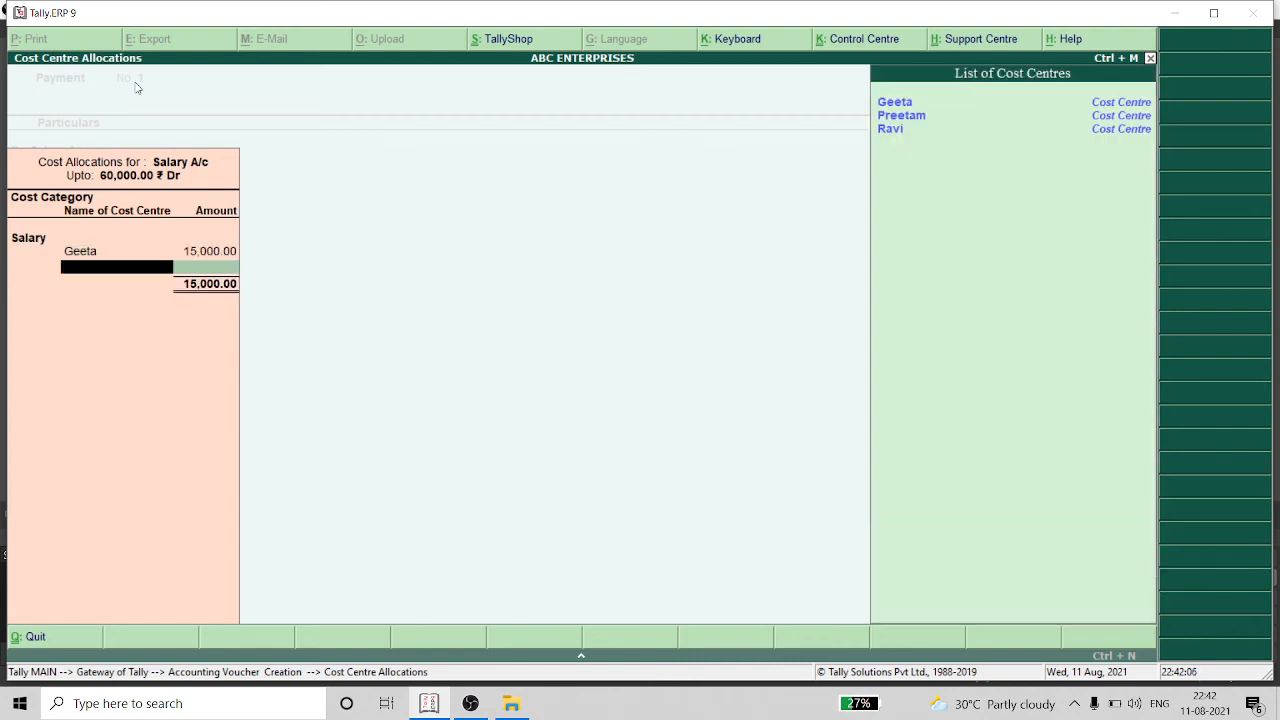
Step: Allocate 20,000 of the salary amount to the second listed employee cost centre
key("Down")
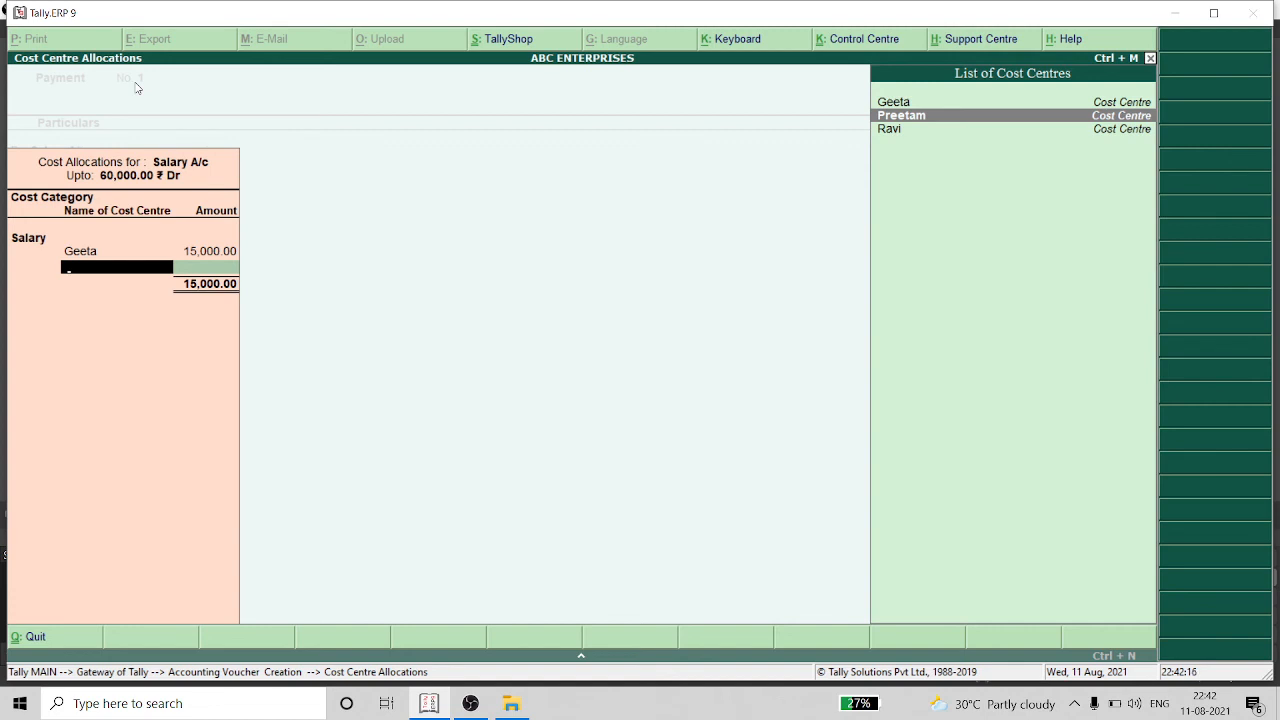
type("P")
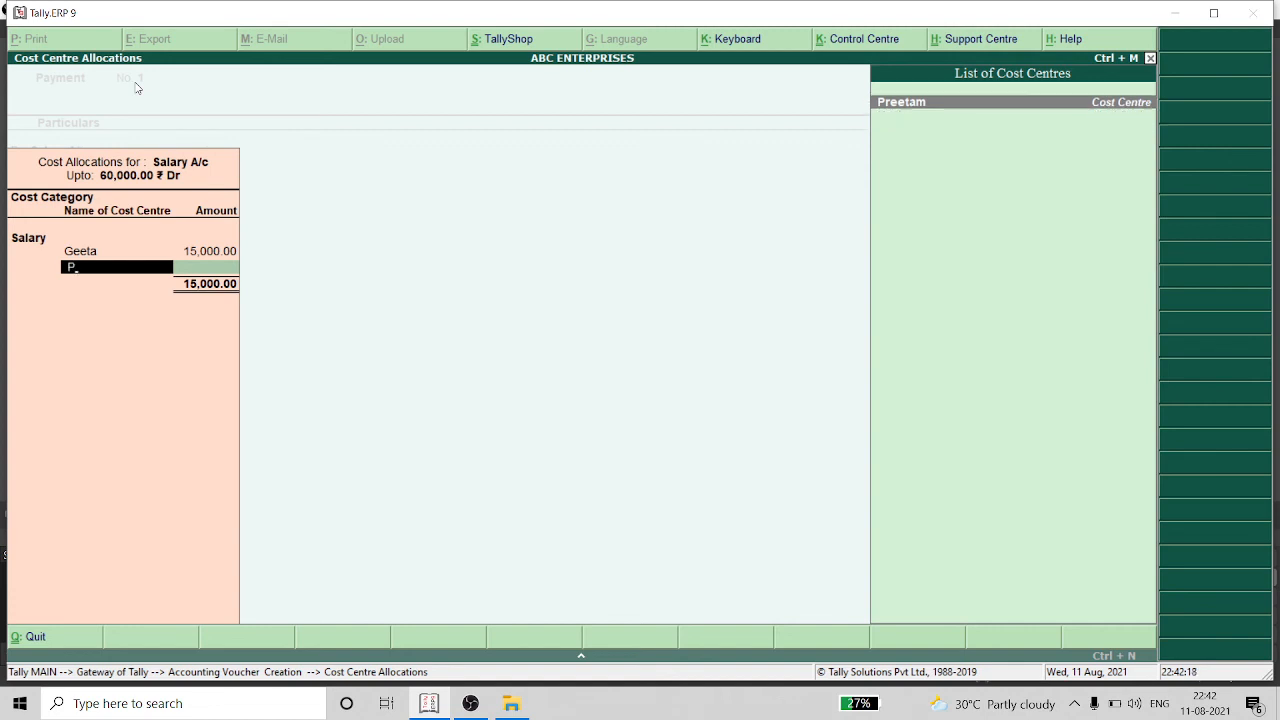
key("Return")
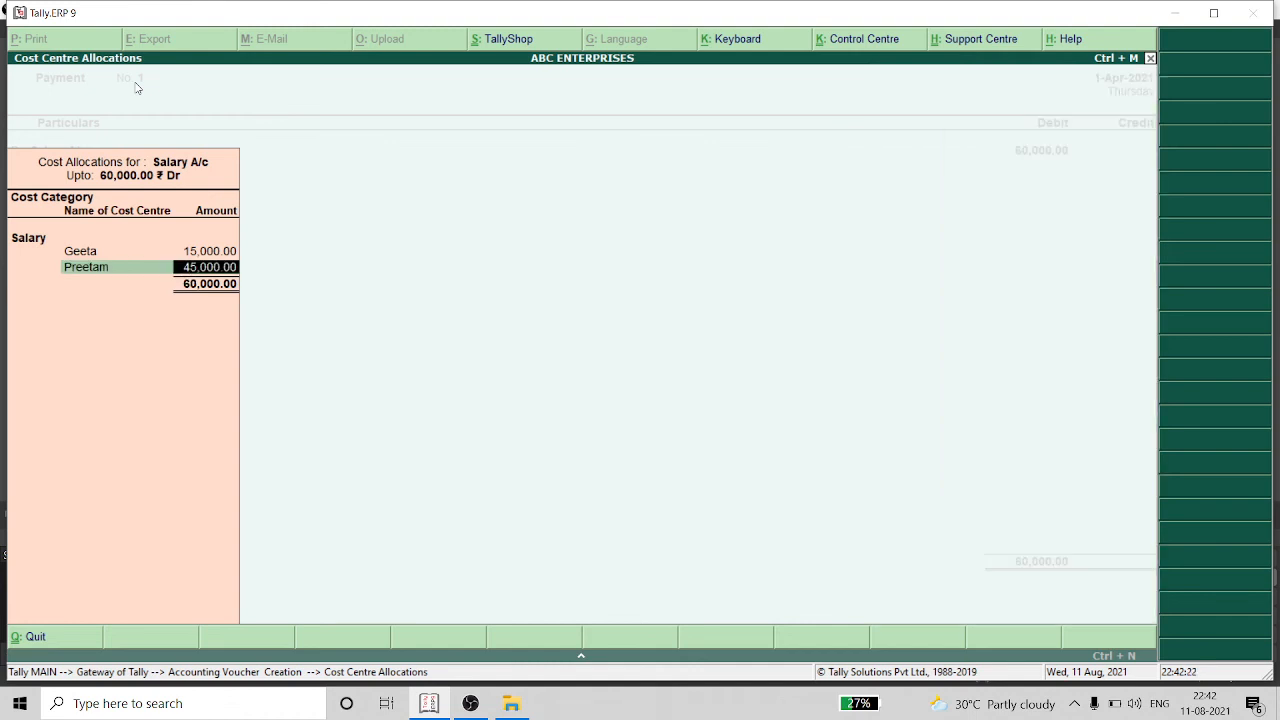
type("20000")
key("Return")
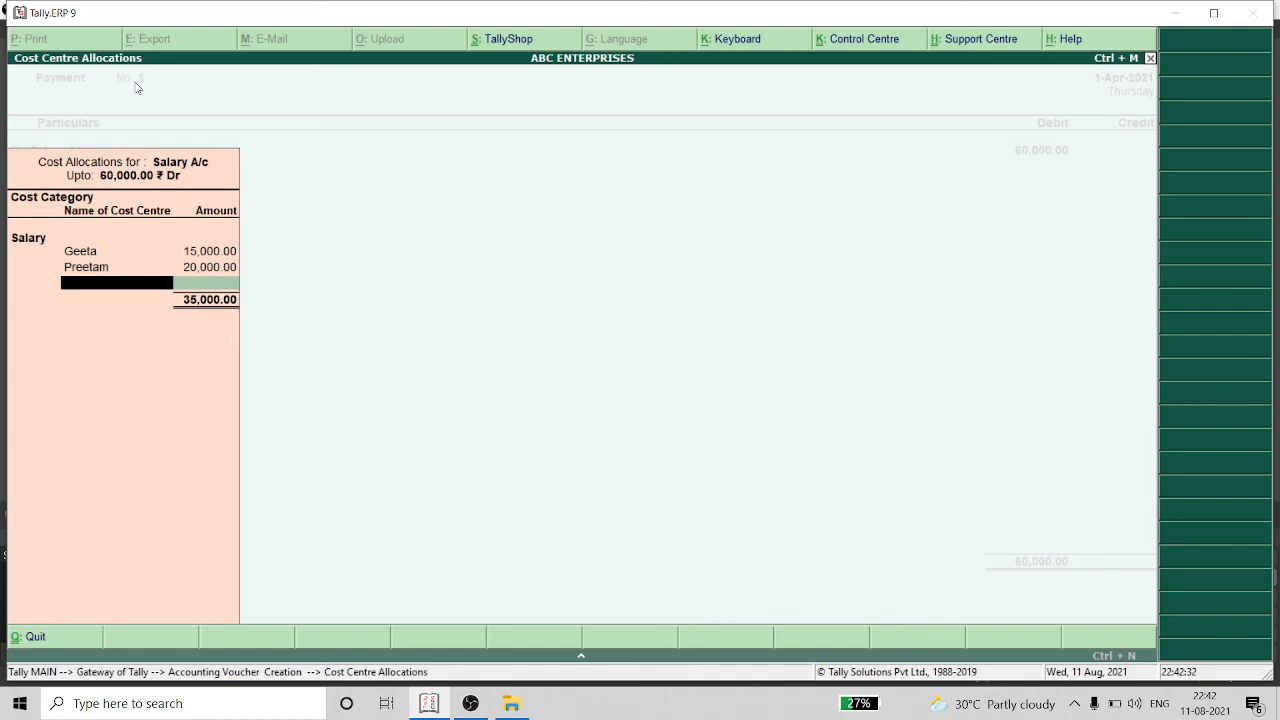
Step: Allocate the remaining 25,000 to the third listed employee cost centre and finish the cost allocation
key("space")
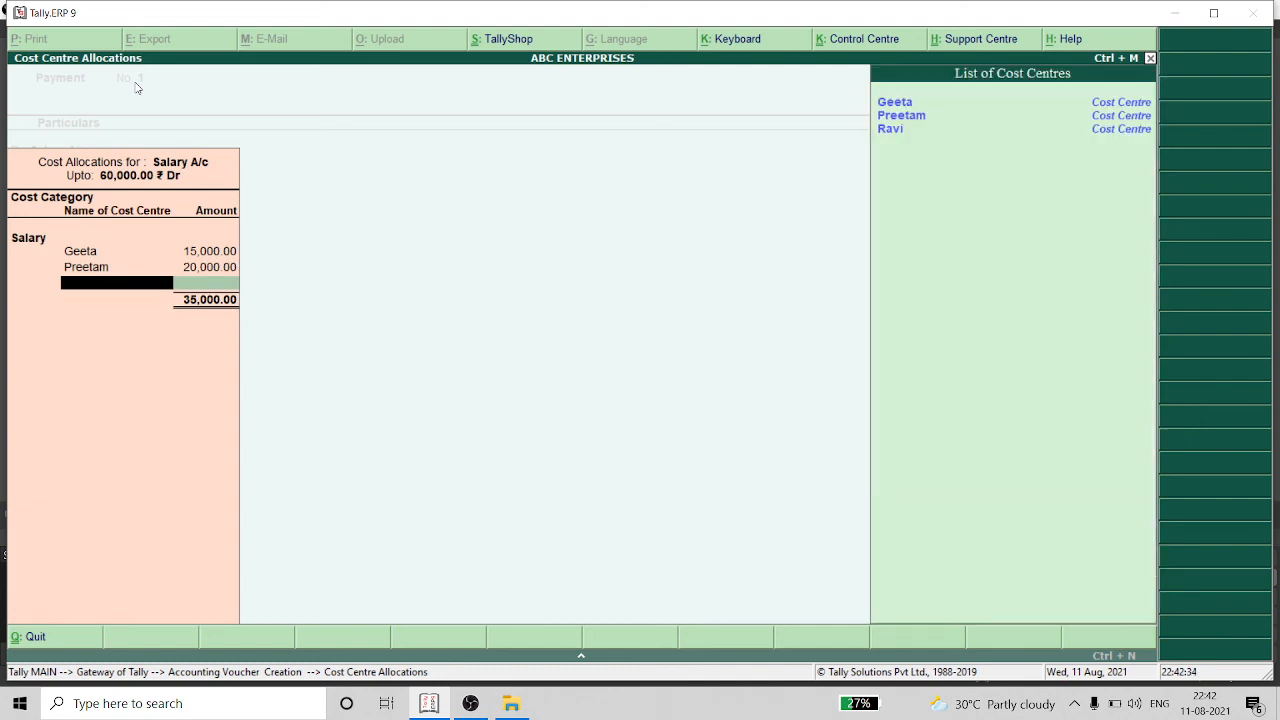
key("Down")
key("Down")
key("Return")
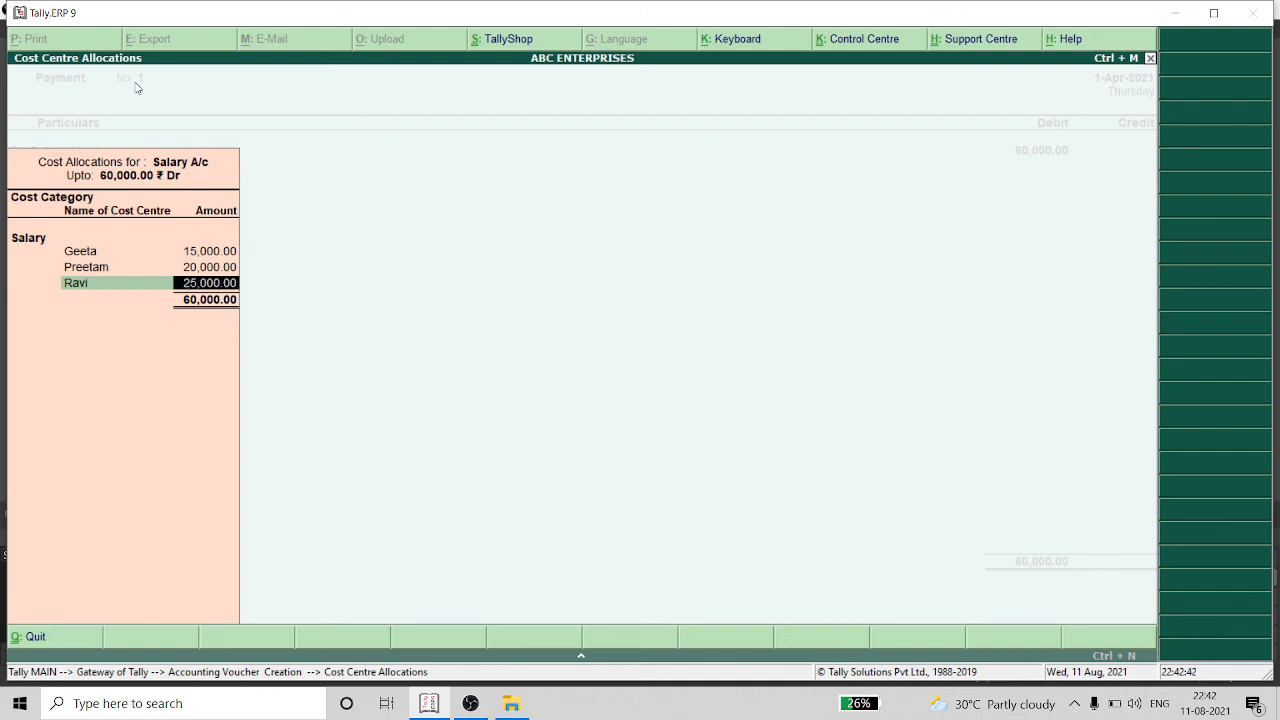
key("Return")
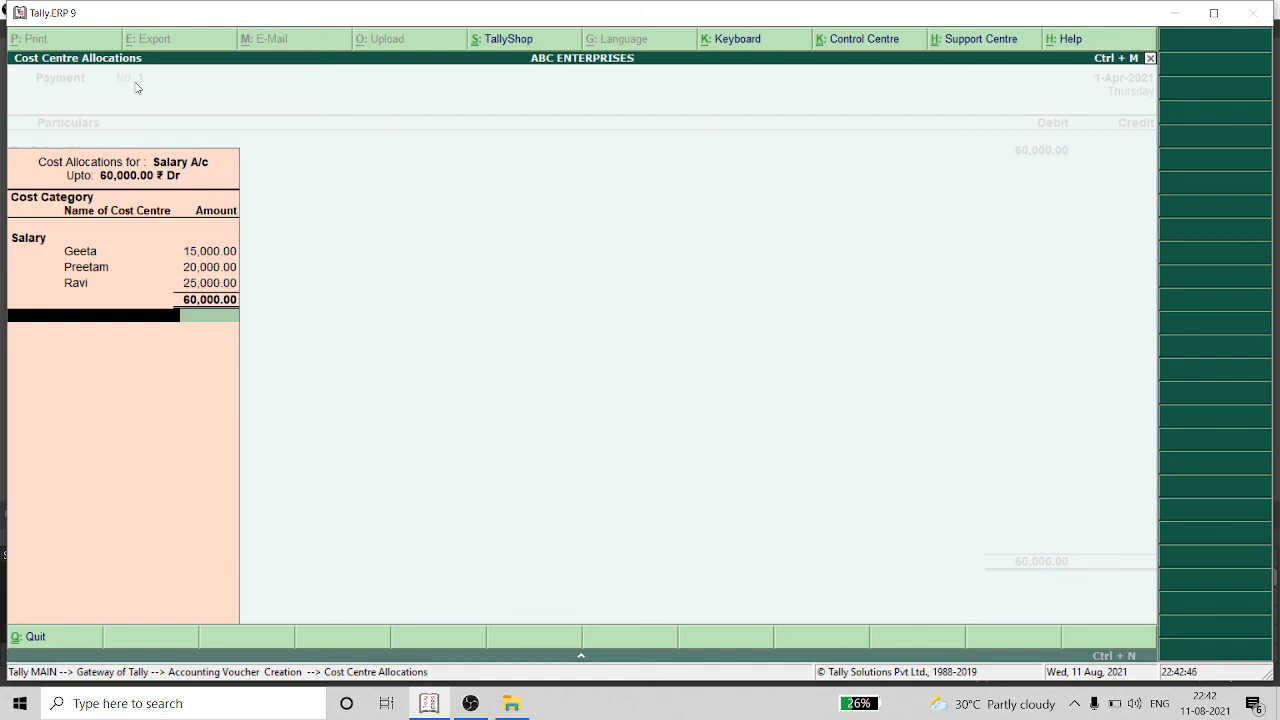
key("Return")
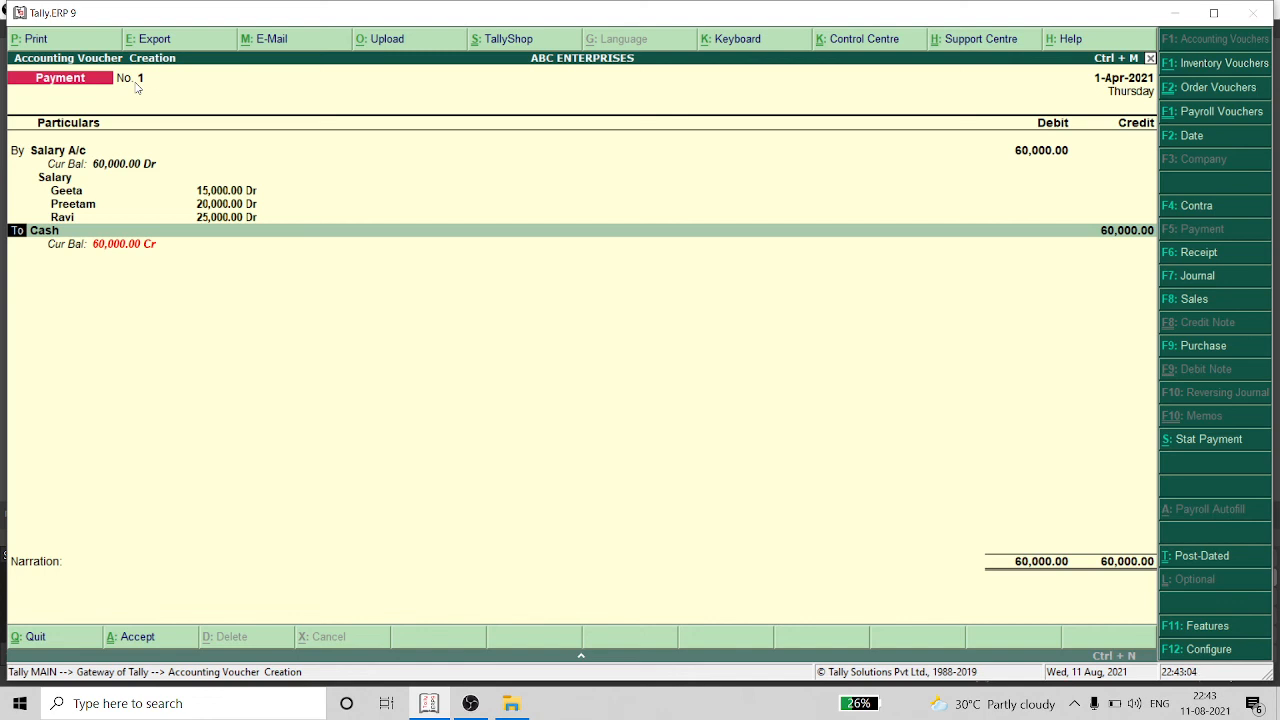
Step: Credit Cash with 60,000 and save the payment voucher with the narration "employee salary details"
key("Return")
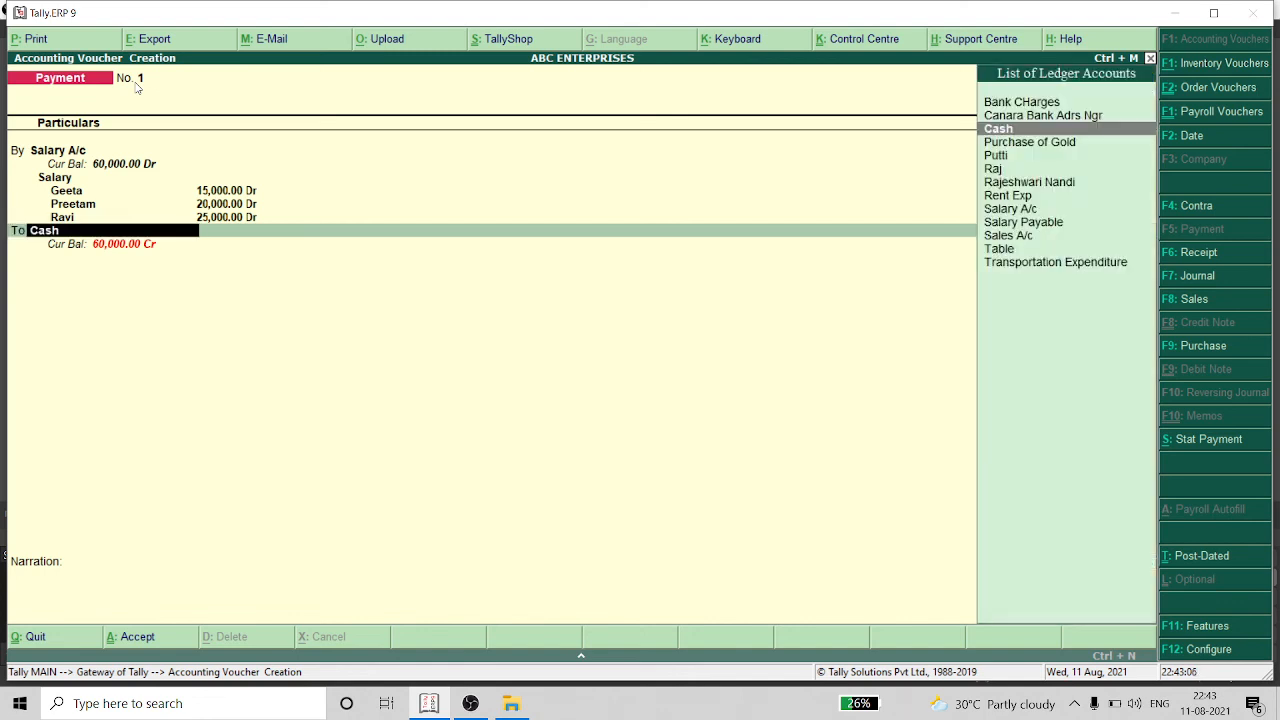
key("Return")
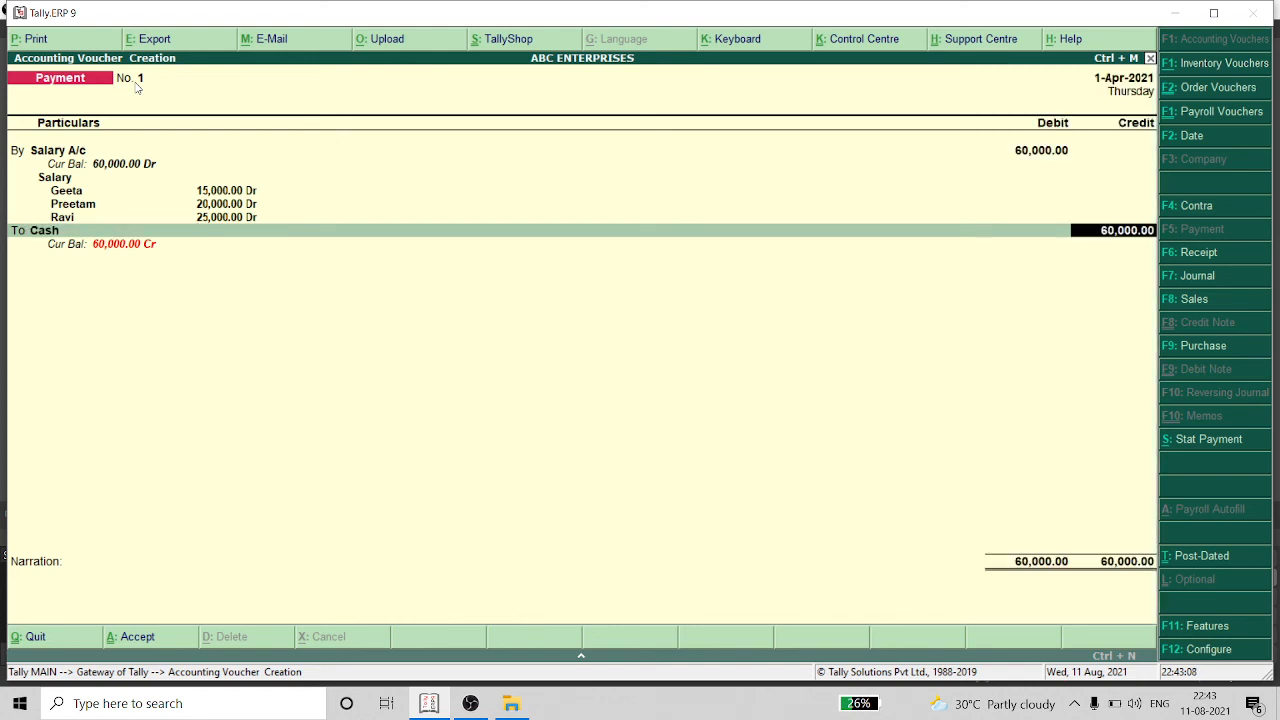
key("Return")
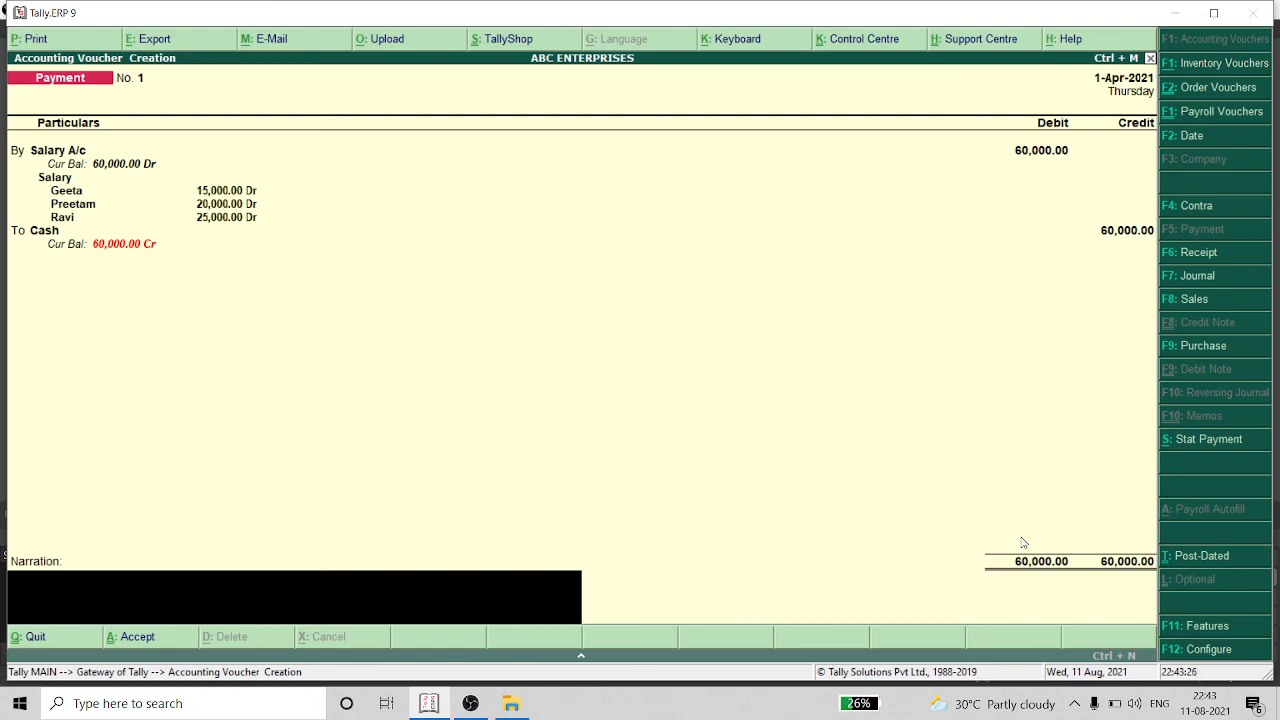
type("employee salary details")
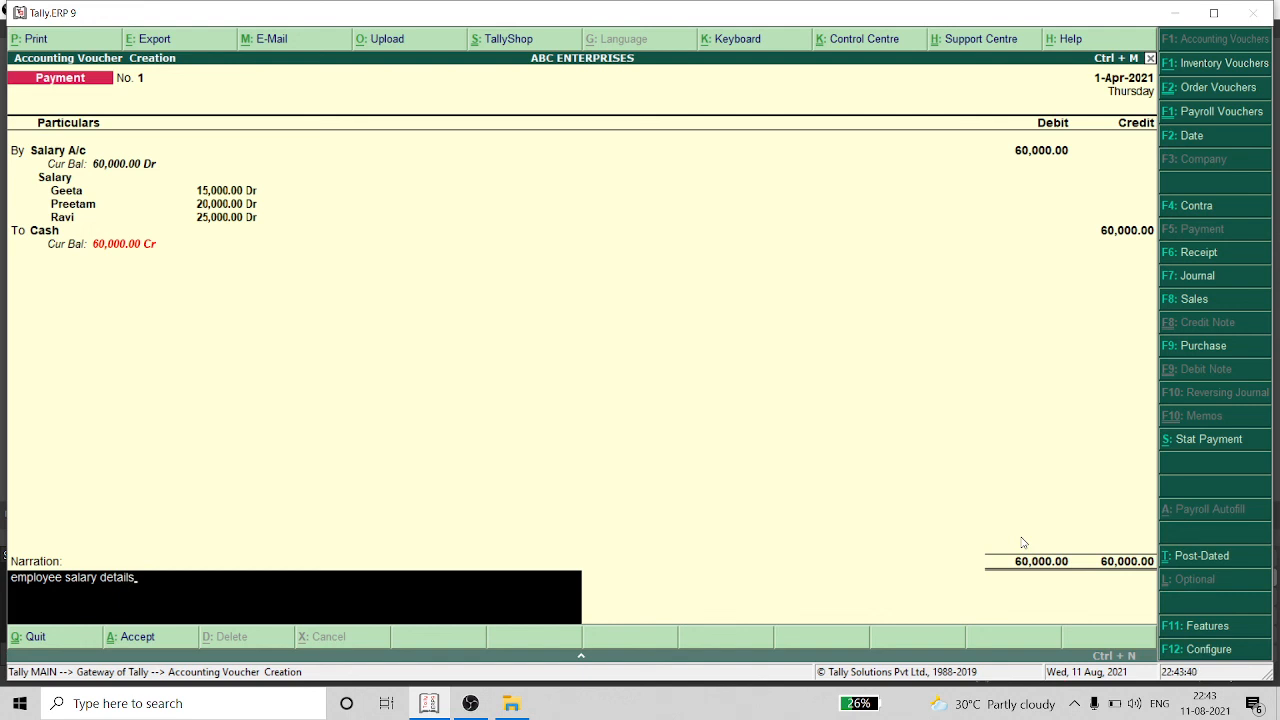
key("Return")
key("Return")
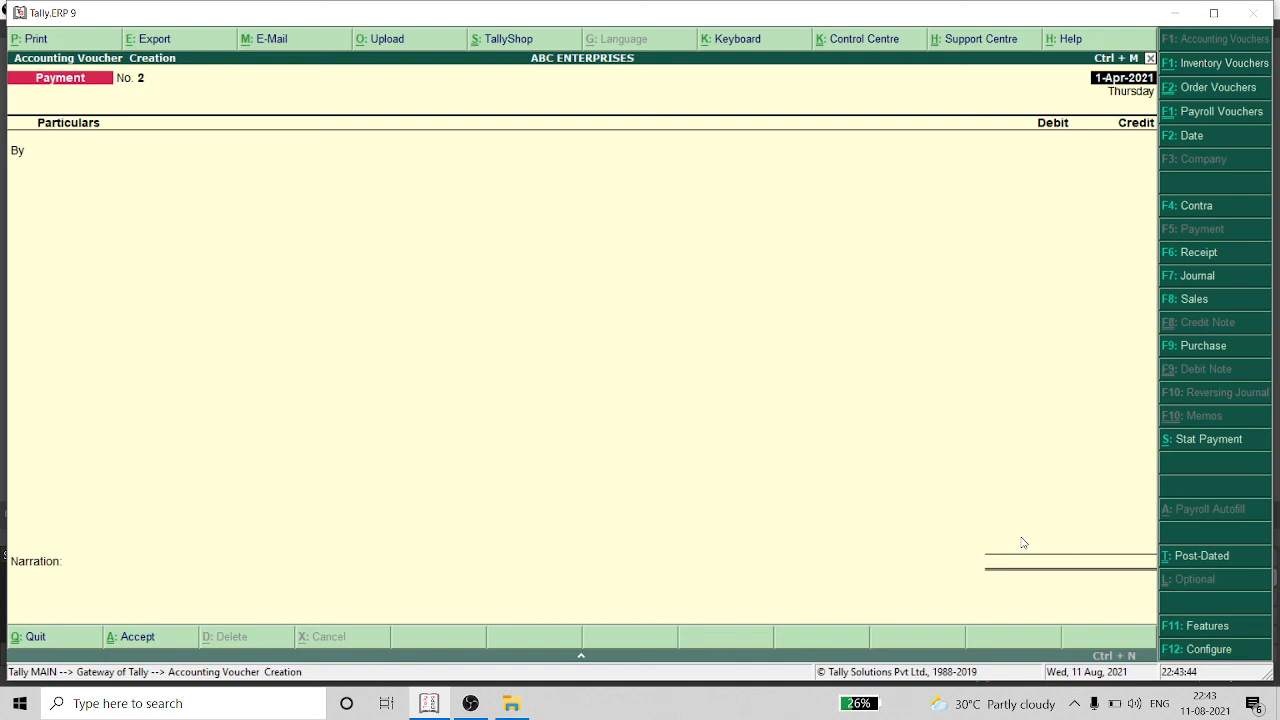
Step: Leave voucher entry and return to the Gateway of Tally without quitting the program
key("BackSpace")
key("Escape")
key("Return")
key("Escape")
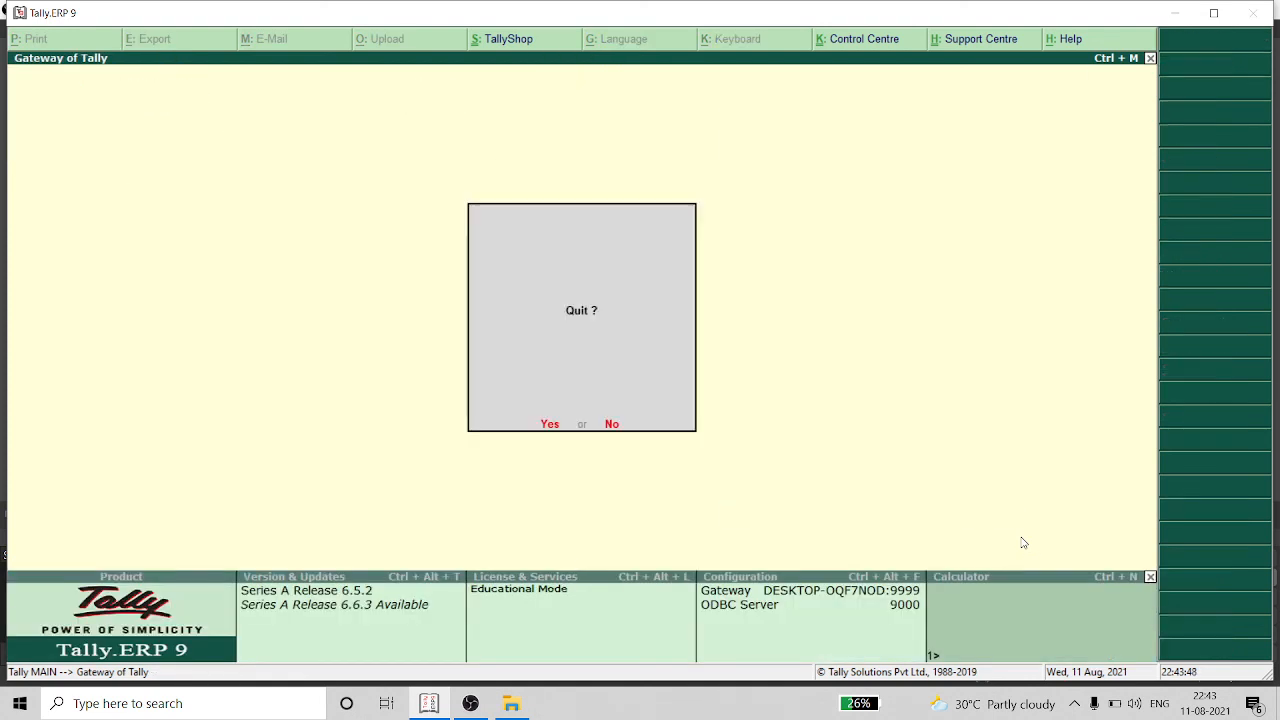
key("n")
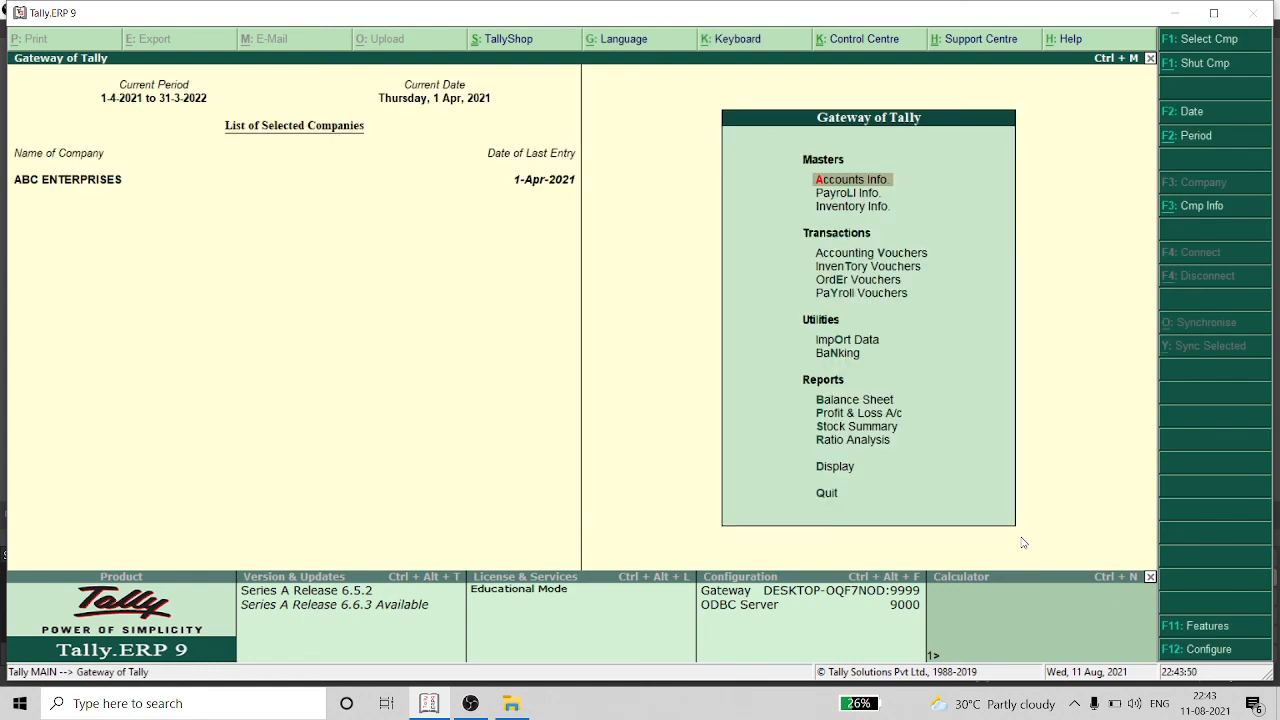
Step: Open the Display reports from the Gateway of Tally
key("Down")
key("Down")
key("Down")
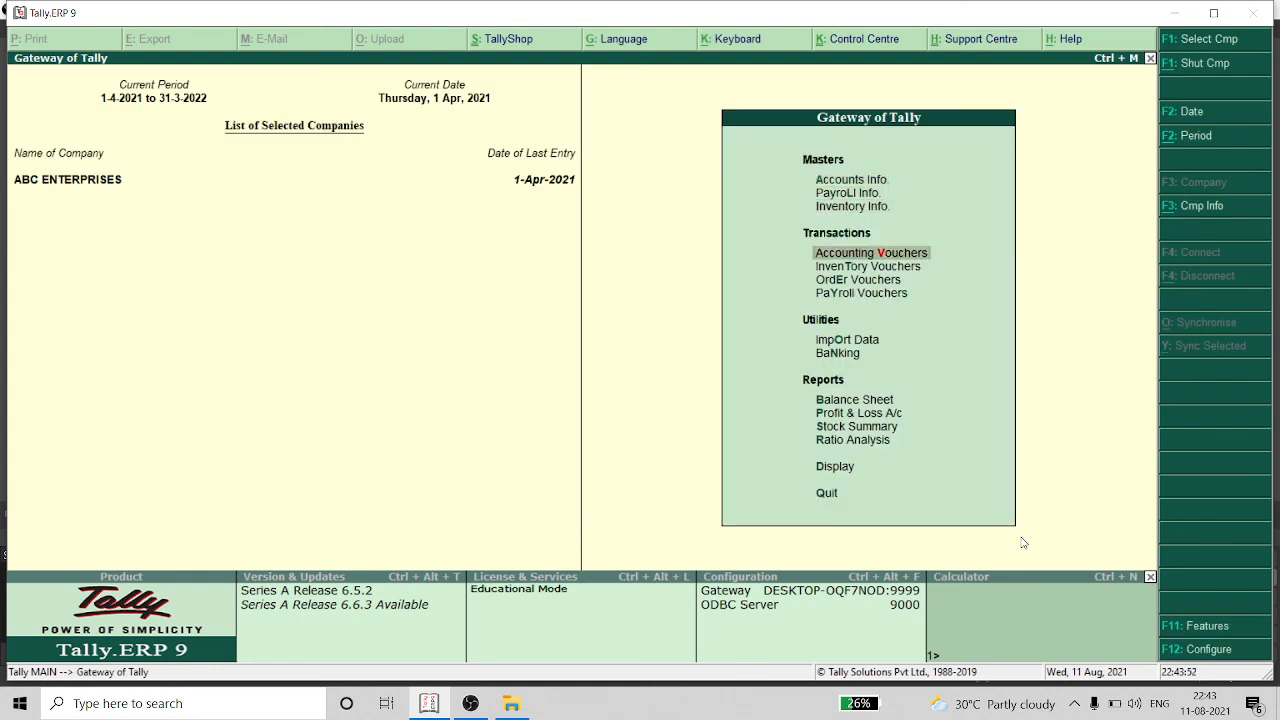
key("Down")
key("Down")
key("Down")
key("Down")
key("Down")
key("Down")
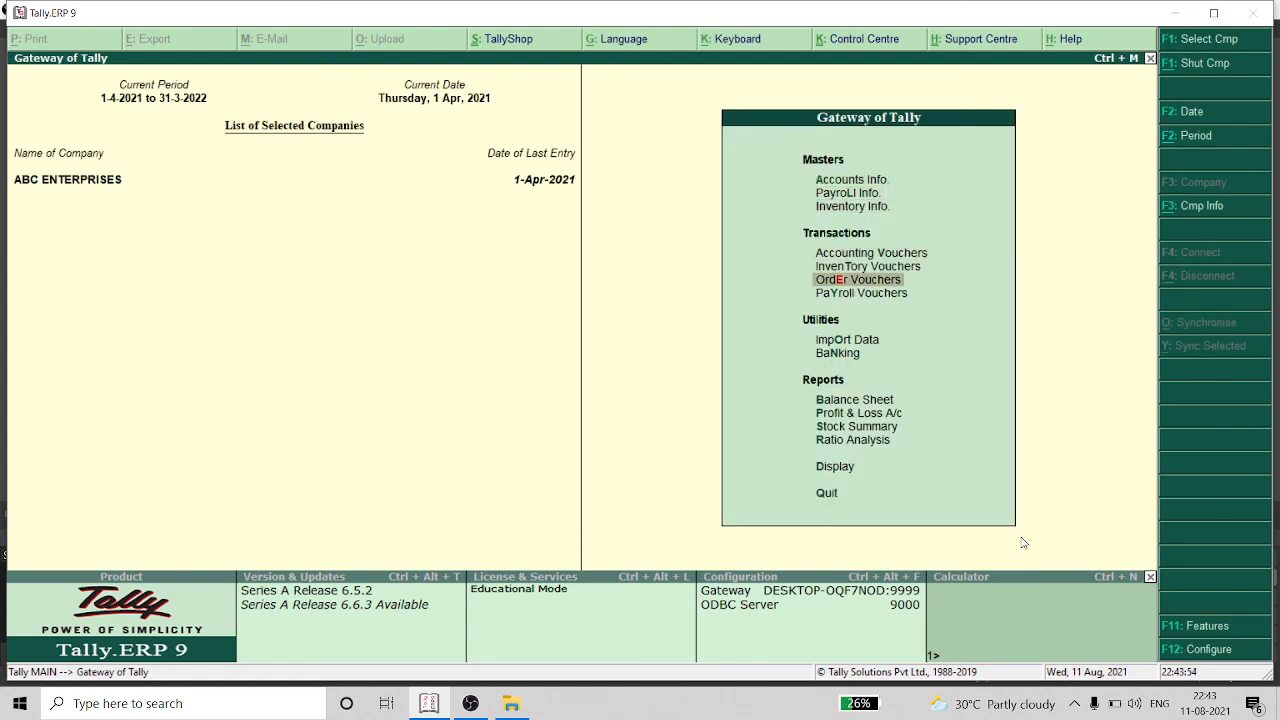
key("Down")
key("Down")
key("Down")
key("Down")
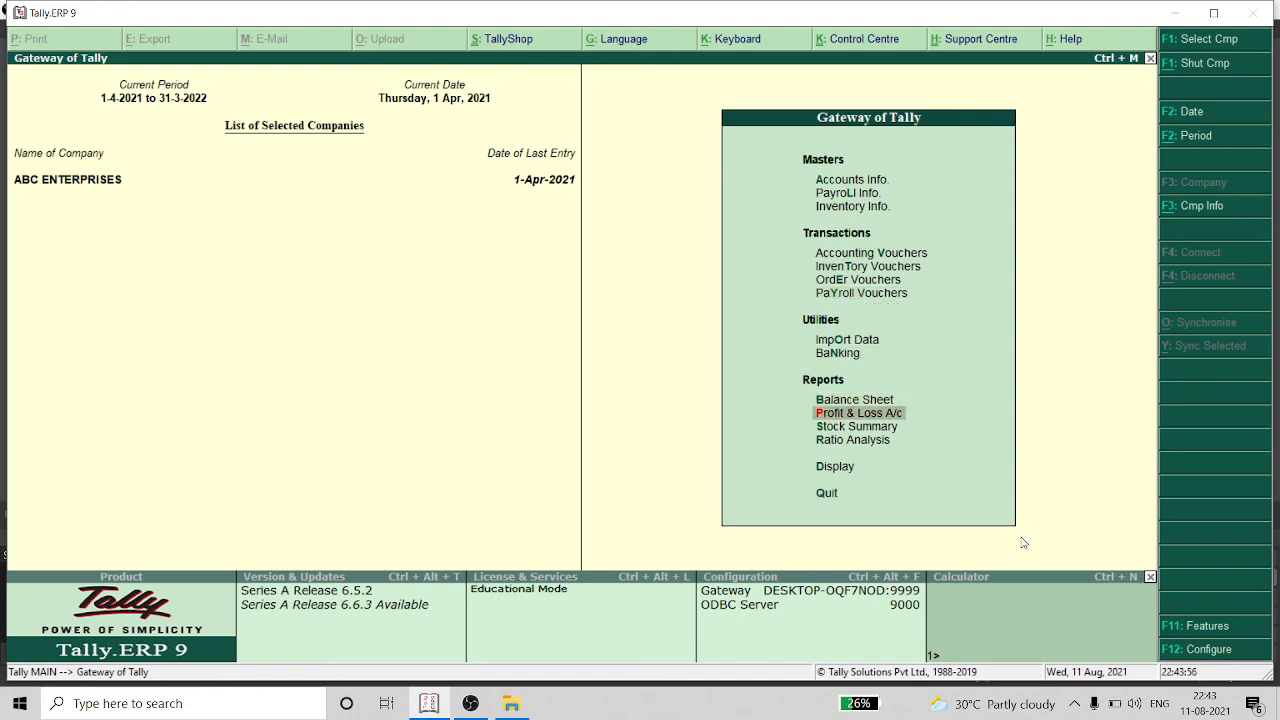
key("Return")
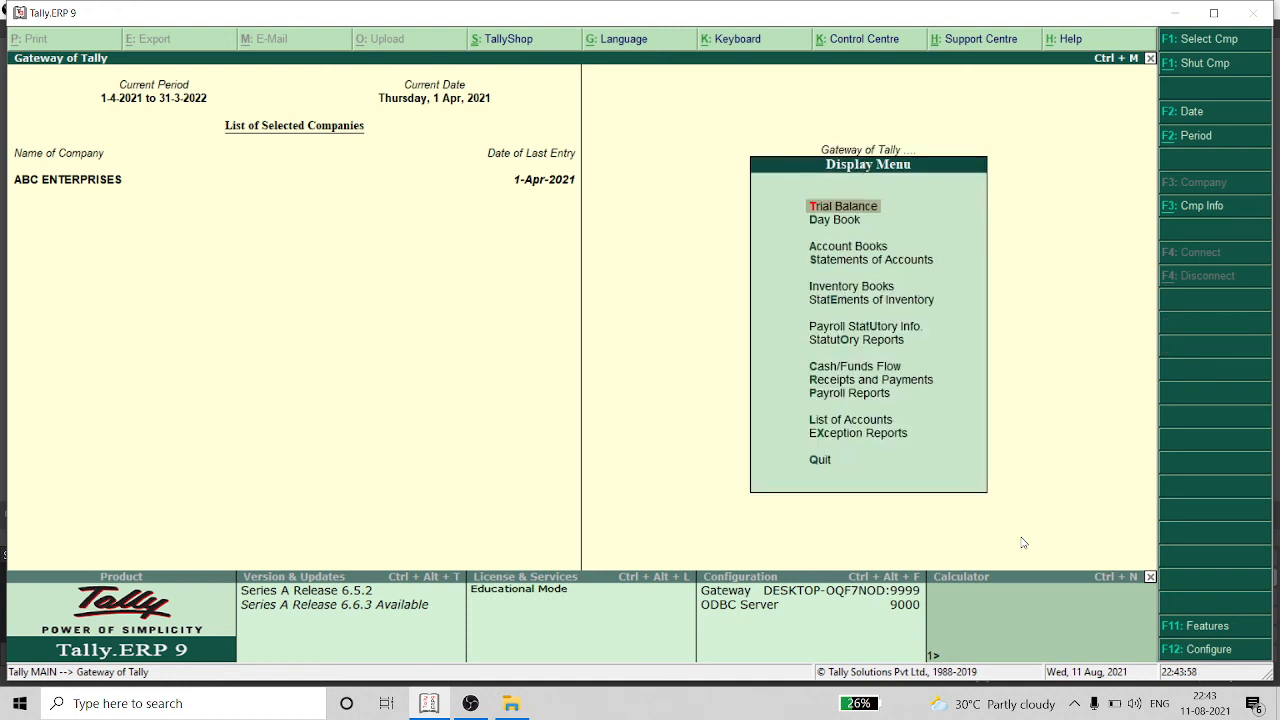
Step: Review the cost centres' Category Summary from the Statements of Accounts, then close the report
key("Down")
key("Down")
key("Down")
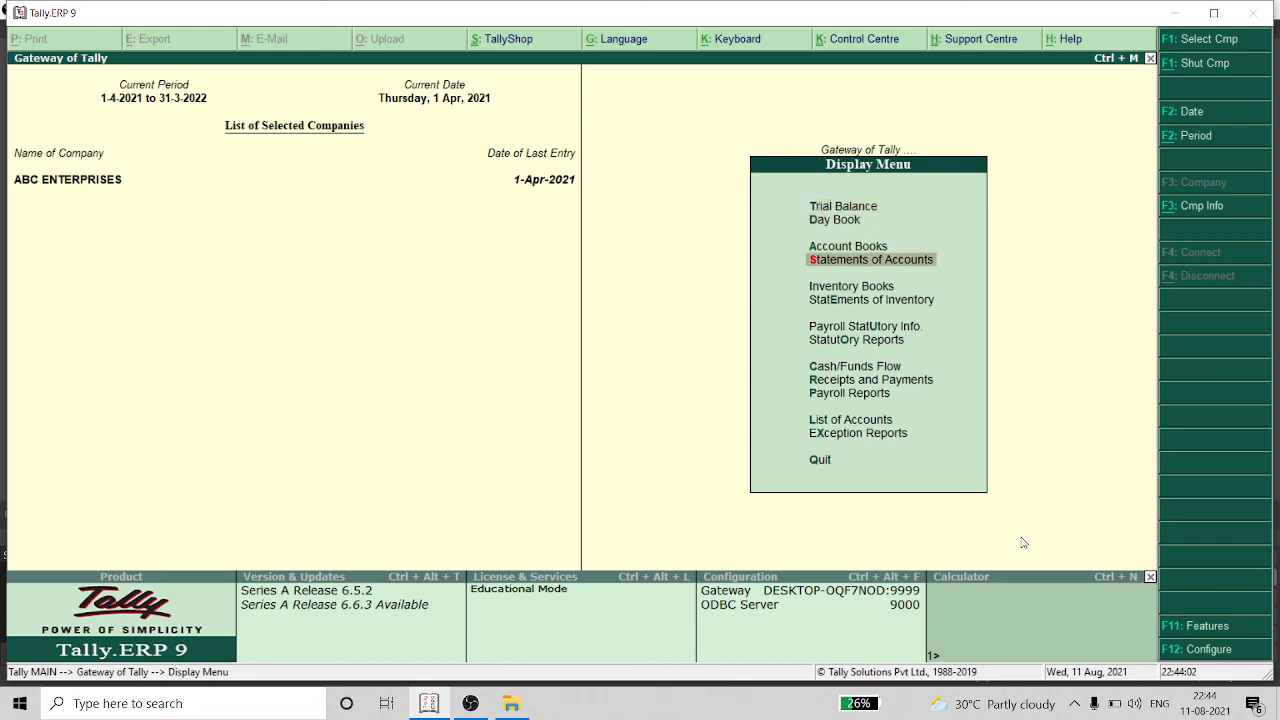
key("Return")
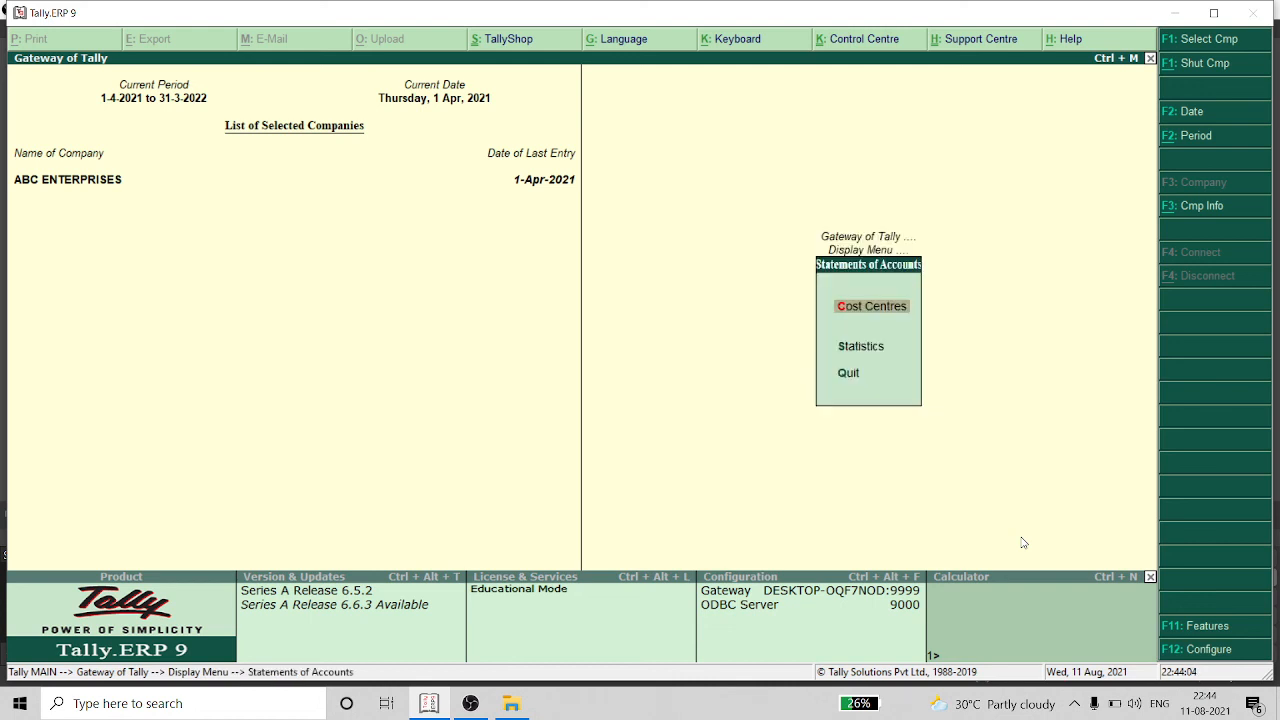
key("Return")
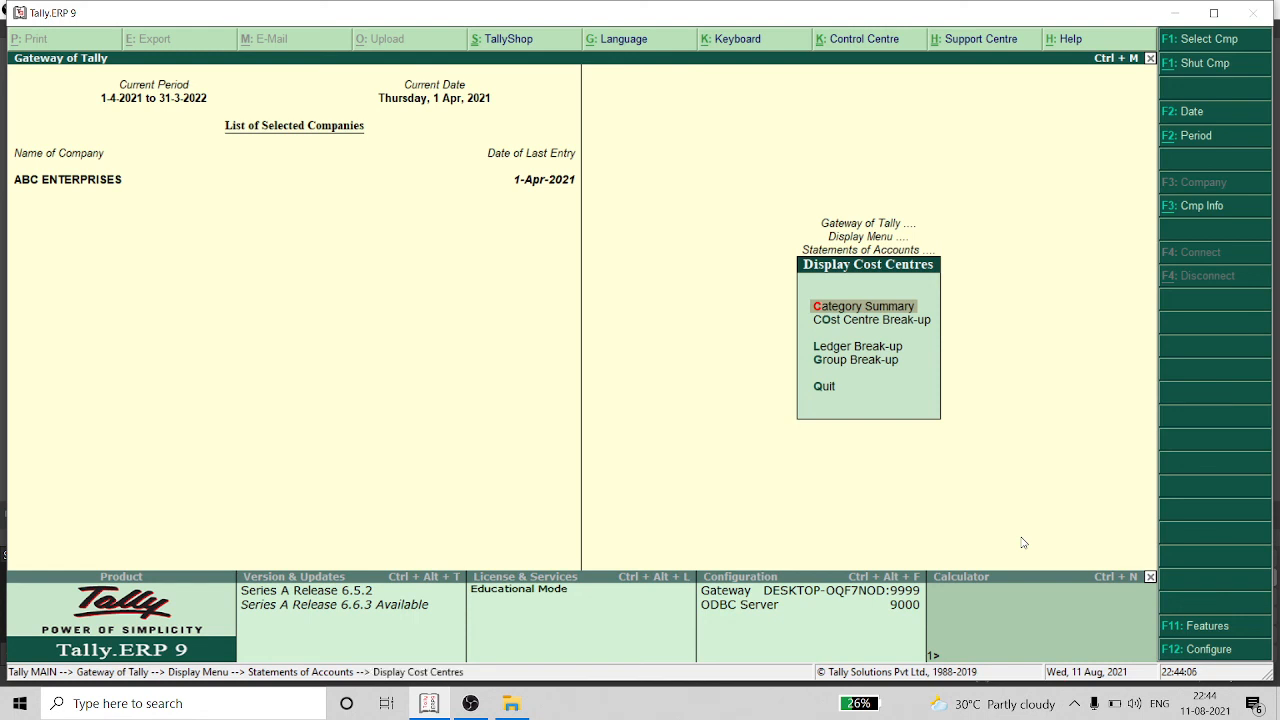
key("Return")
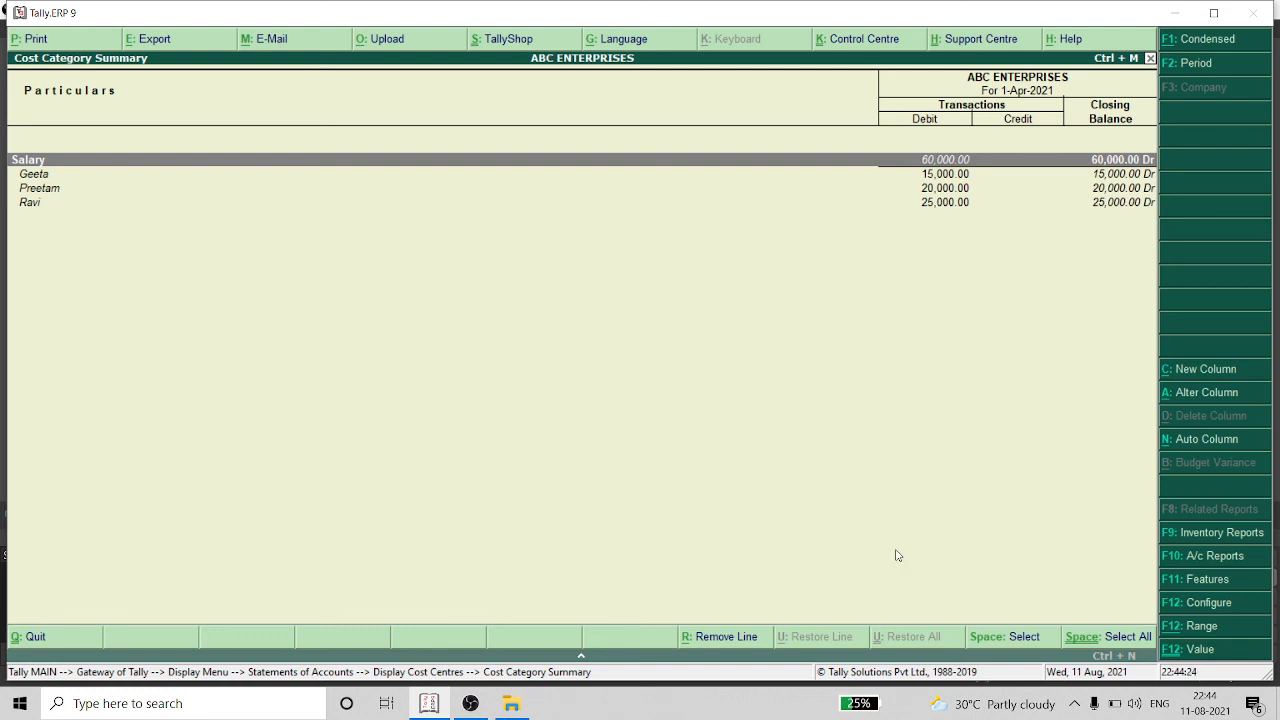
key("Escape")
key("Escape")
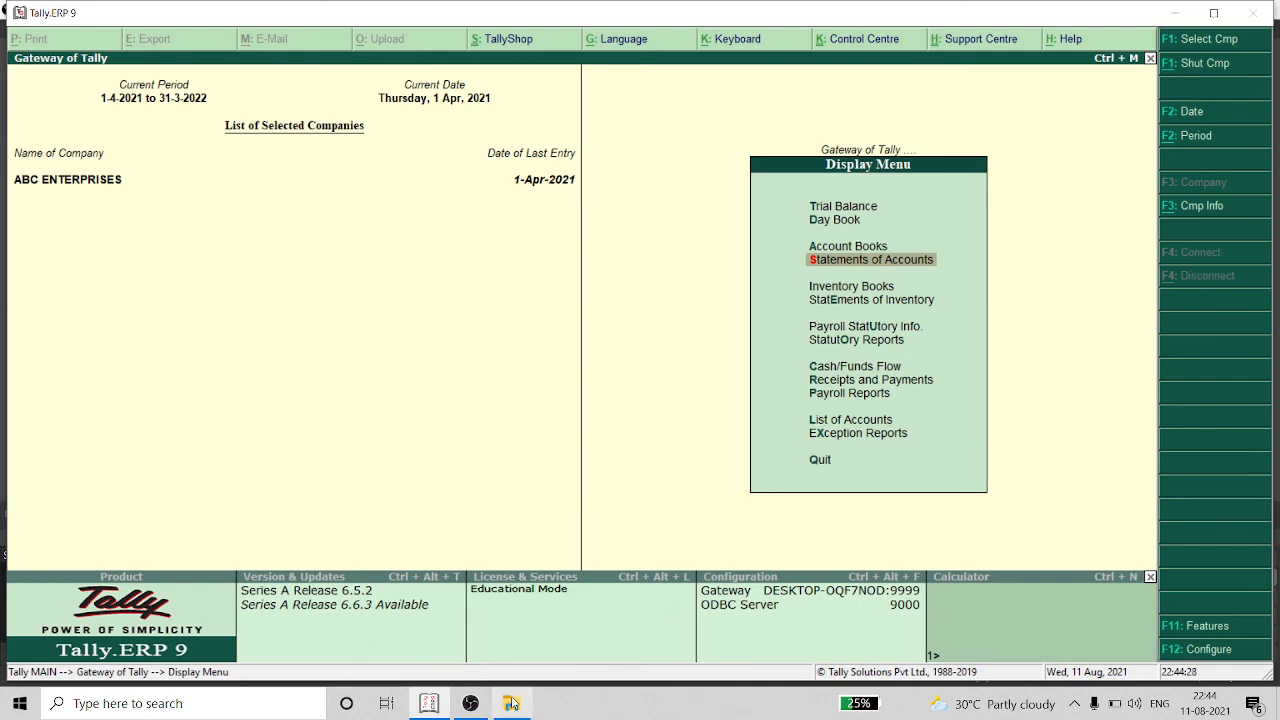
left_click(479, 706)
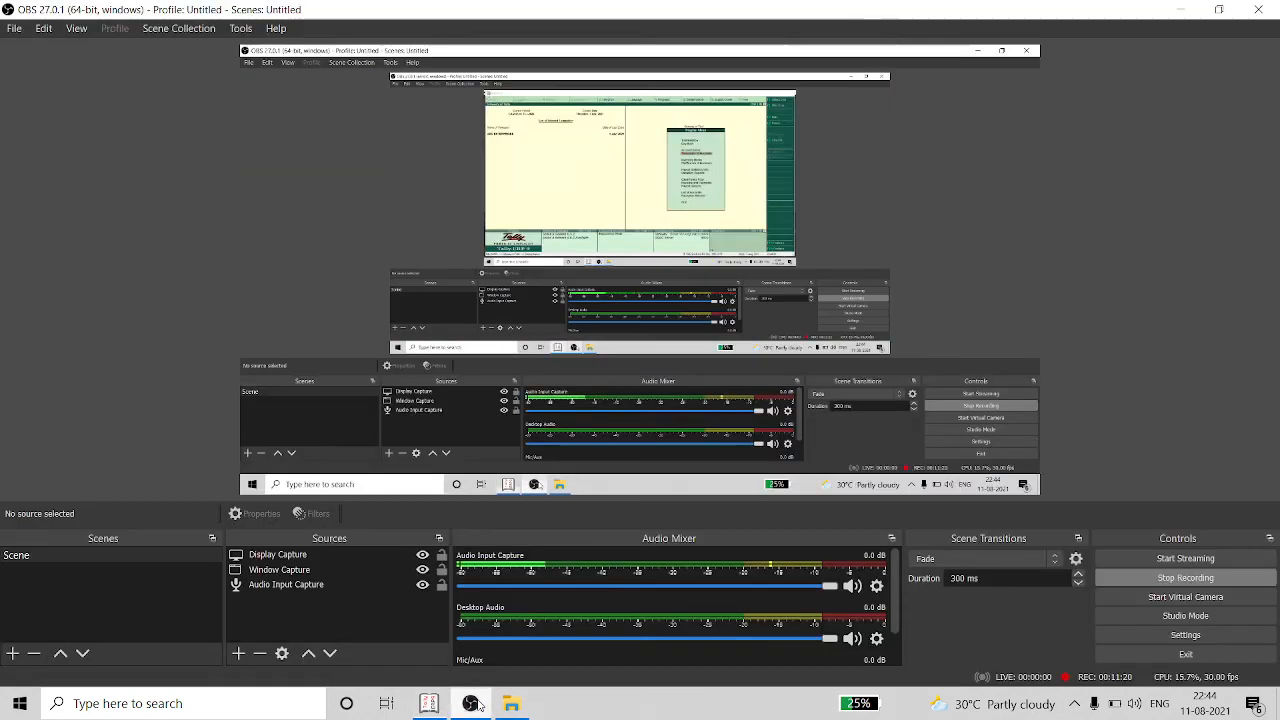